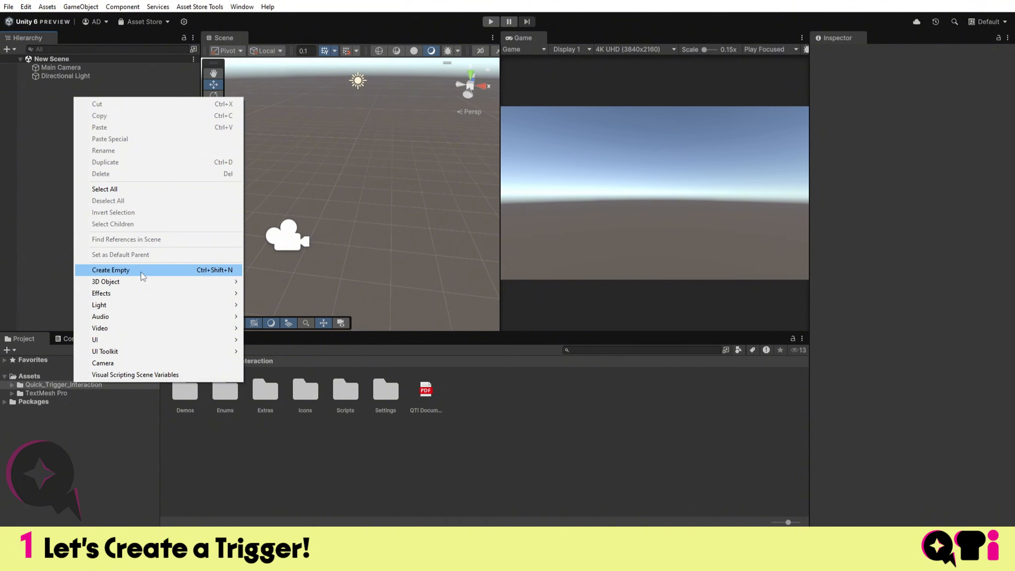
Create an empty game object in the scene and name it Interaction
click(141, 272)
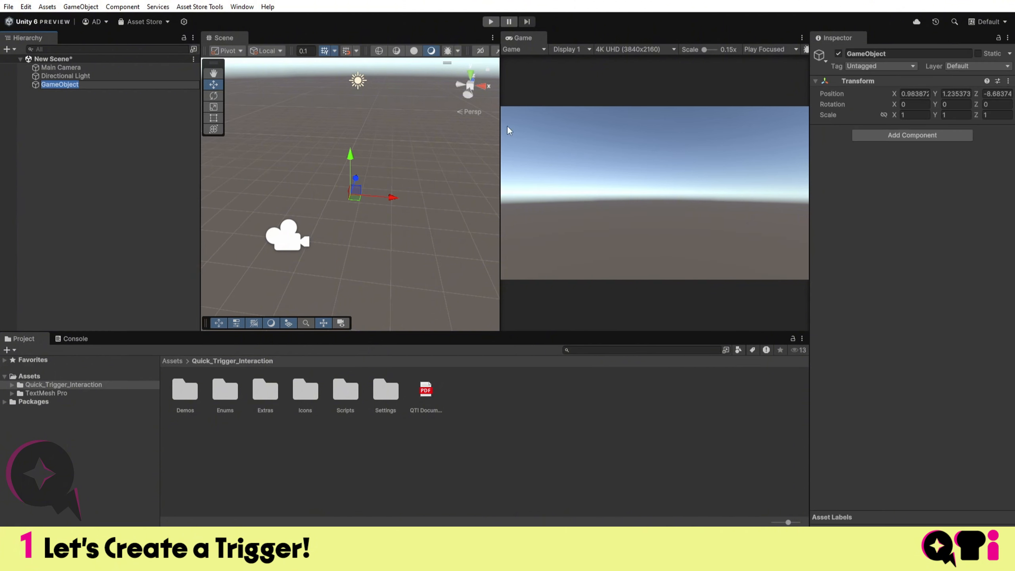
text(Inte)
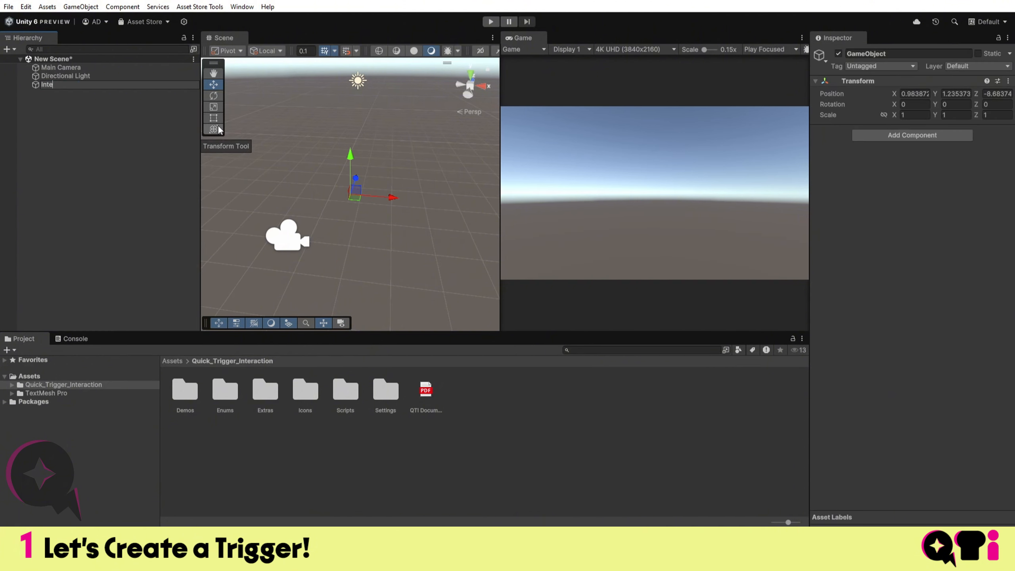
text(raction)
key(Return)
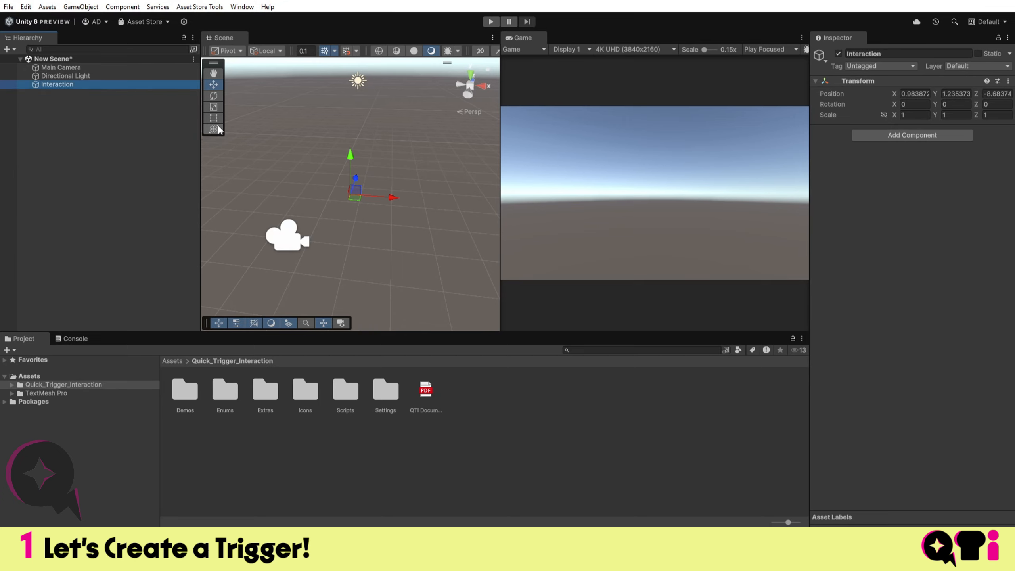
Add an On Start Trigger component to the Interaction object
drag(811, 156, 762, 155)
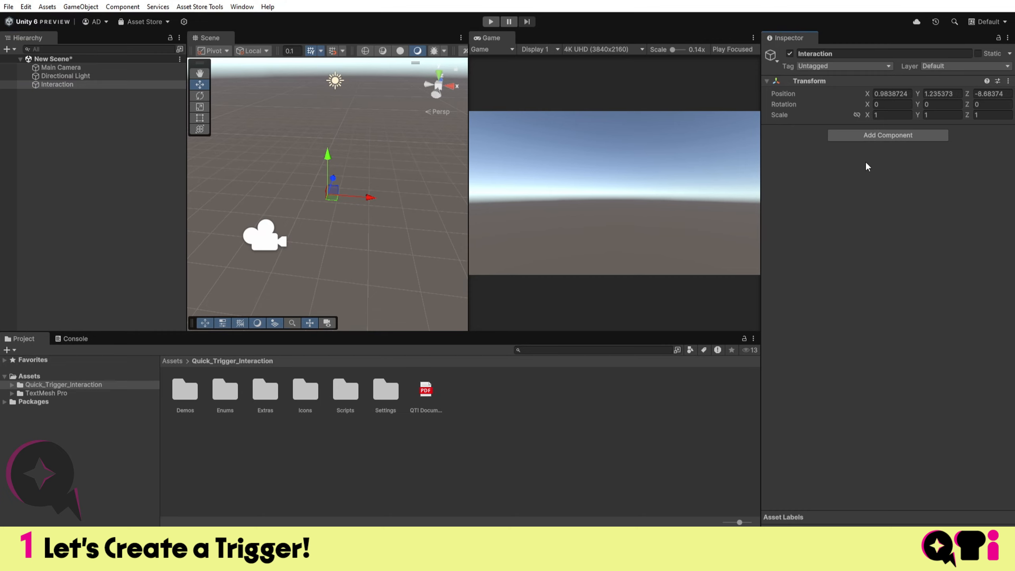
click(876, 135)
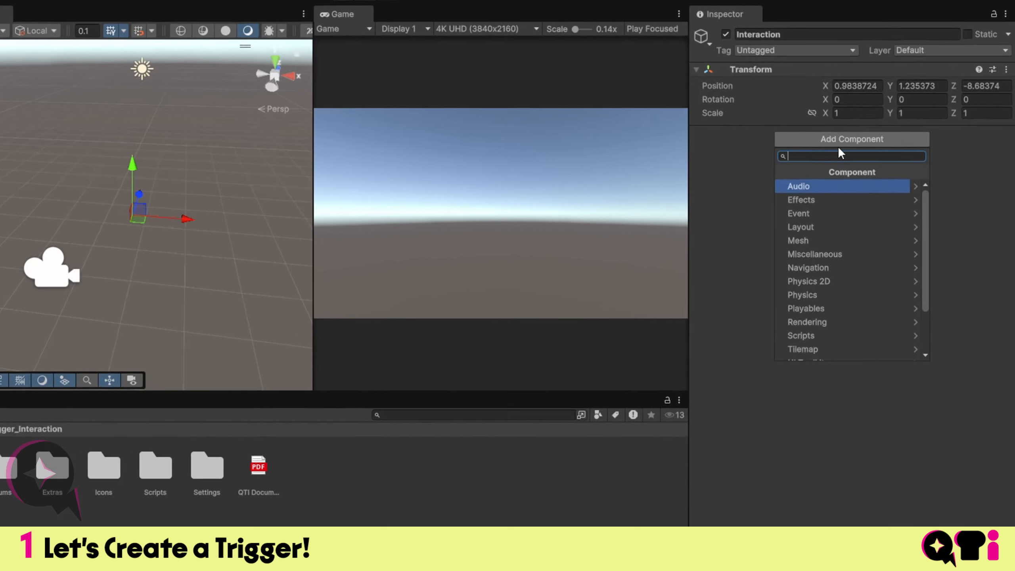
text(O)
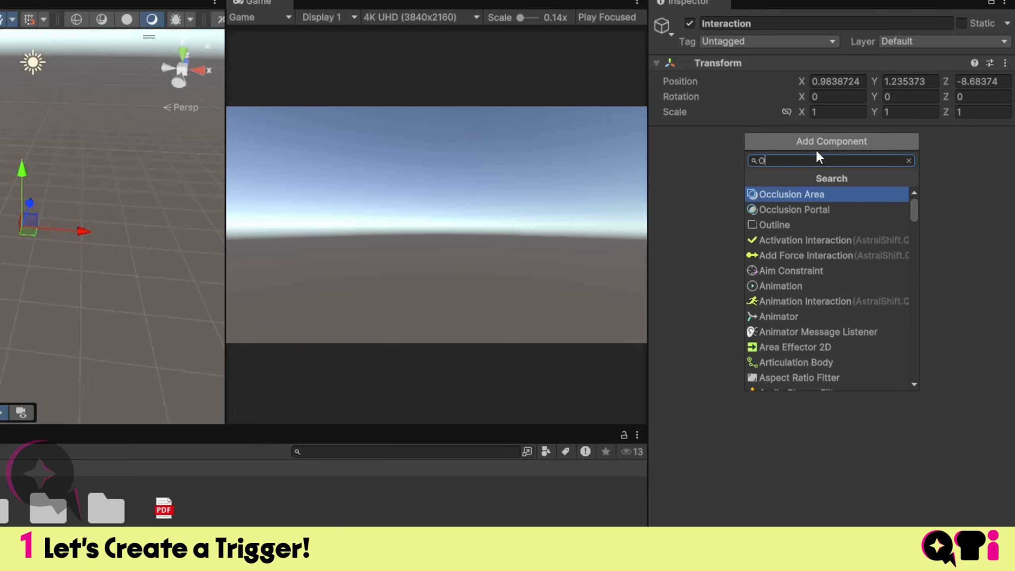
text(nStart)
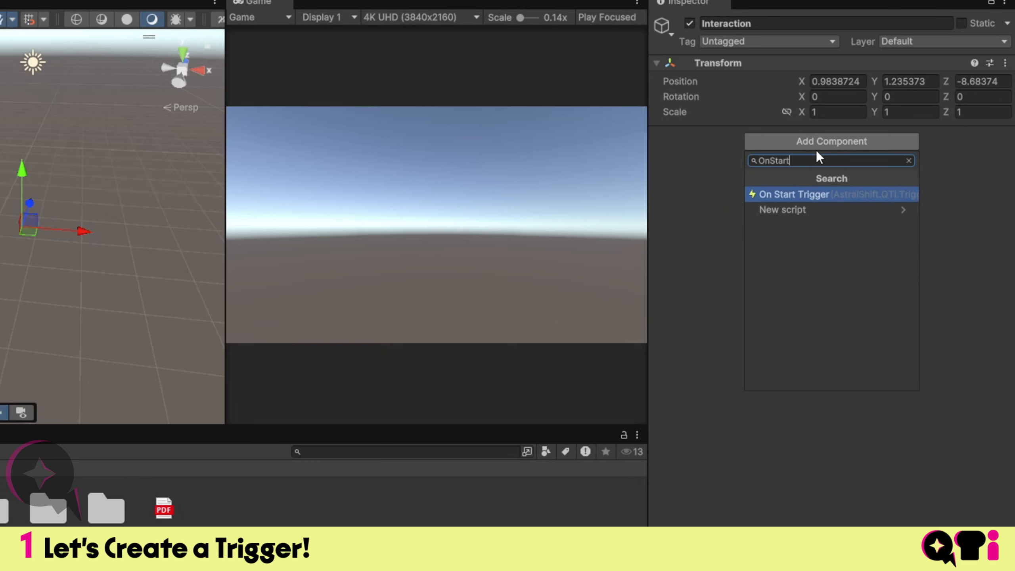
key(Return)
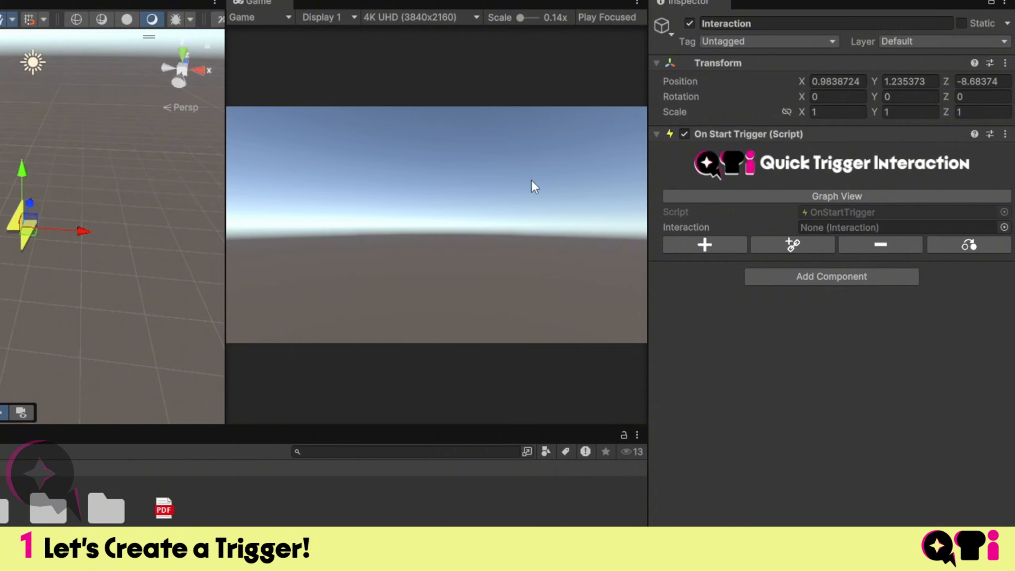
Add a new Activation interaction to the On Start Trigger
scroll(273, 202, down, 3)
scroll(202, 189, up, 4)
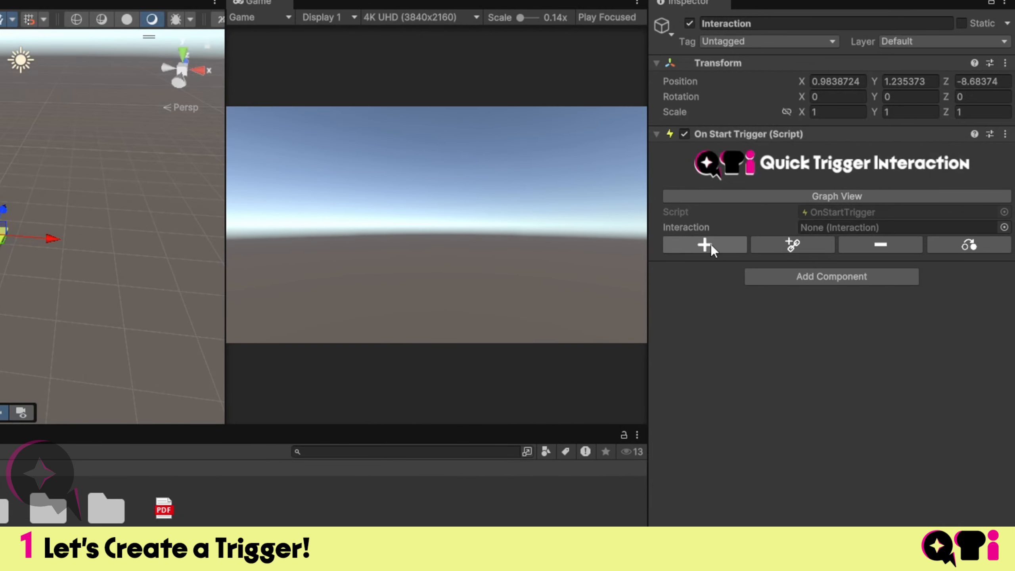
click(711, 244)
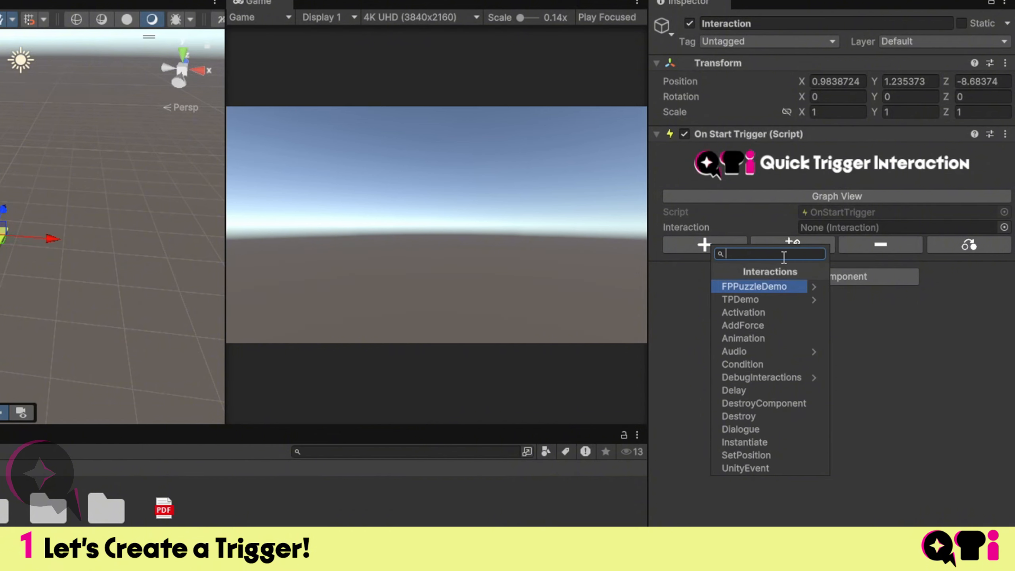
text(Acti)
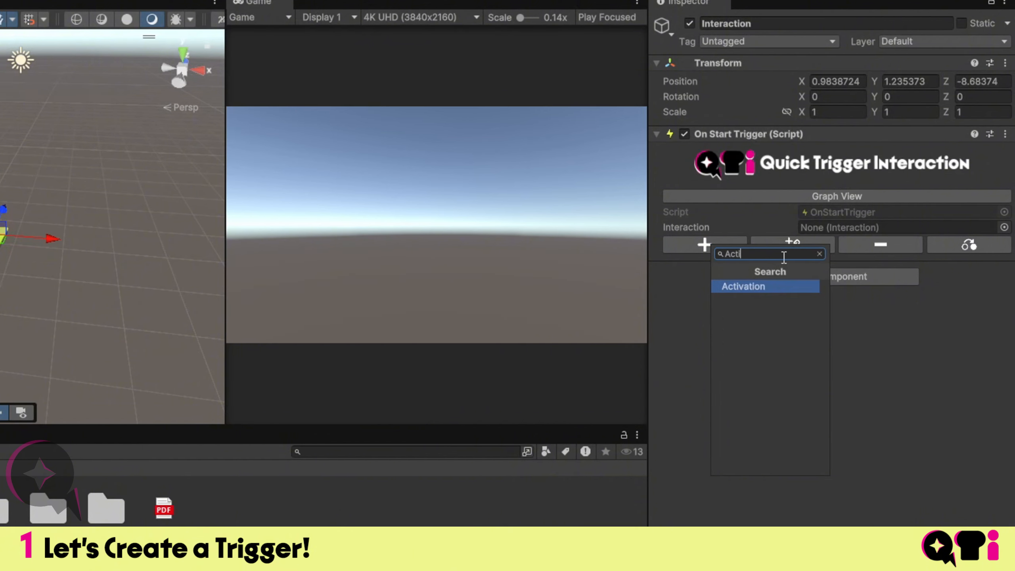
key(Return)
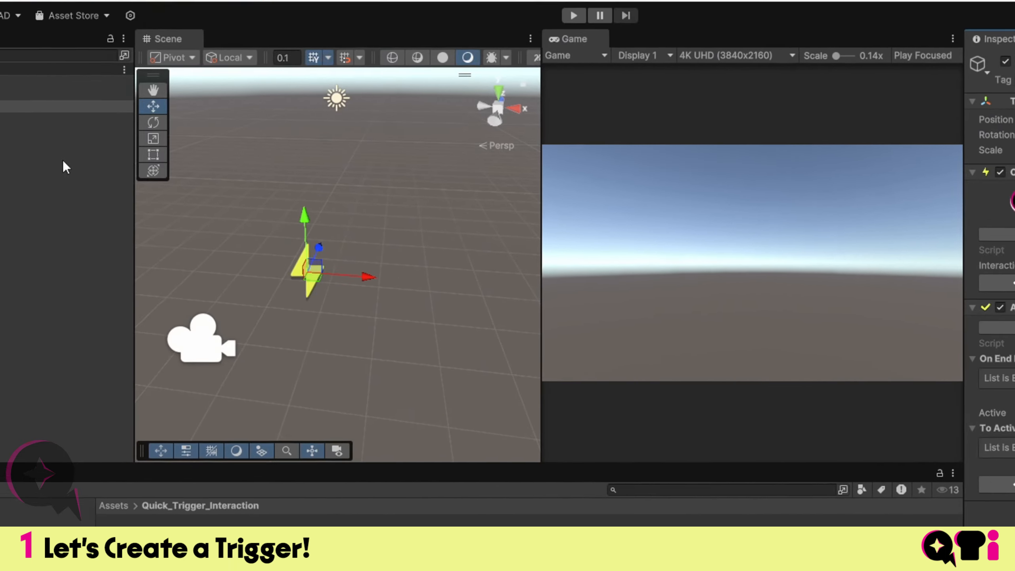
Create a 3D cube and move it in front of the camera, to about X -0.3, Y 1.33, Z -4.95
right_click(109, 147)
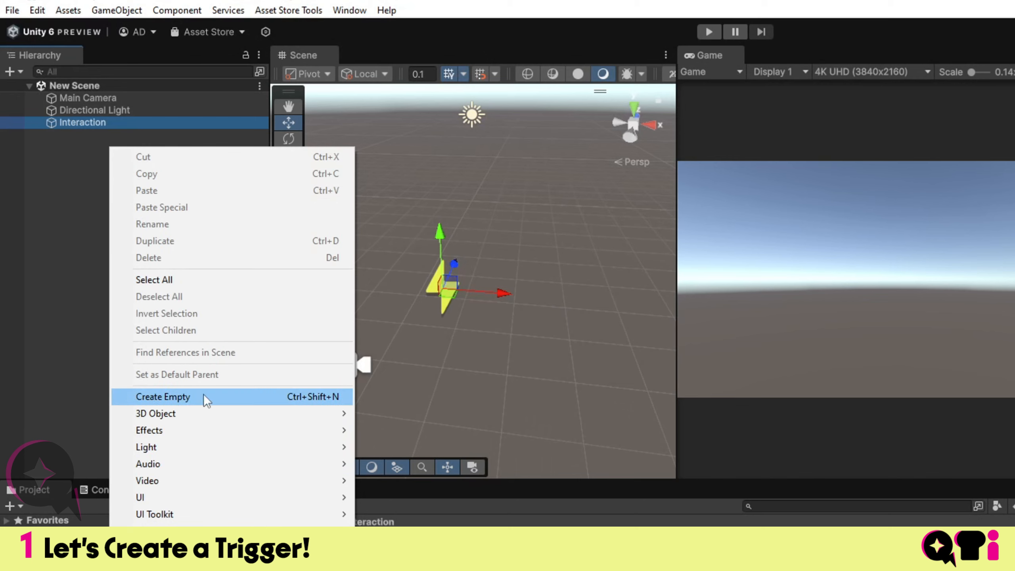
mouse_move(186, 413)
click(381, 411)
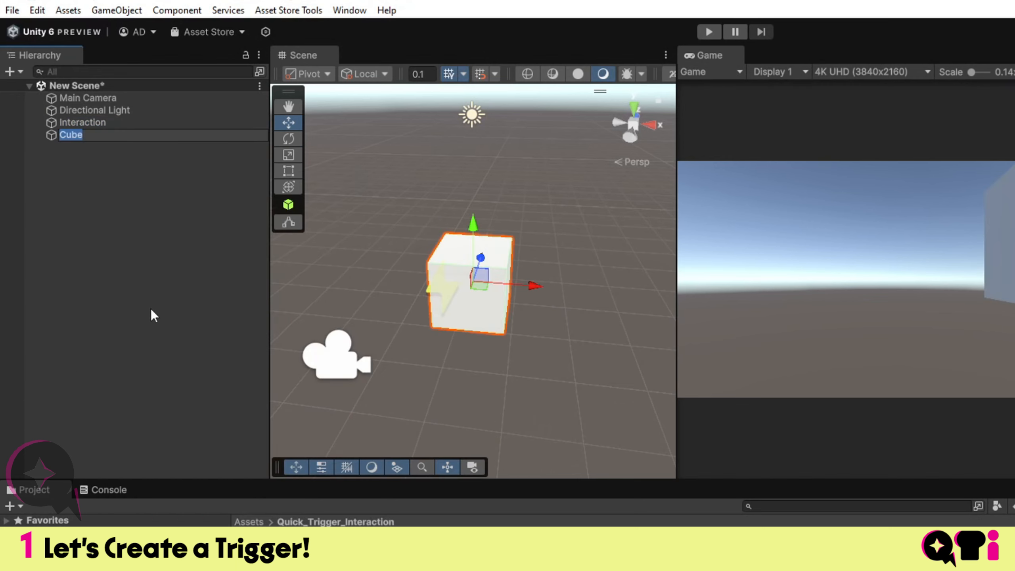
scroll(466, 297, down, 6)
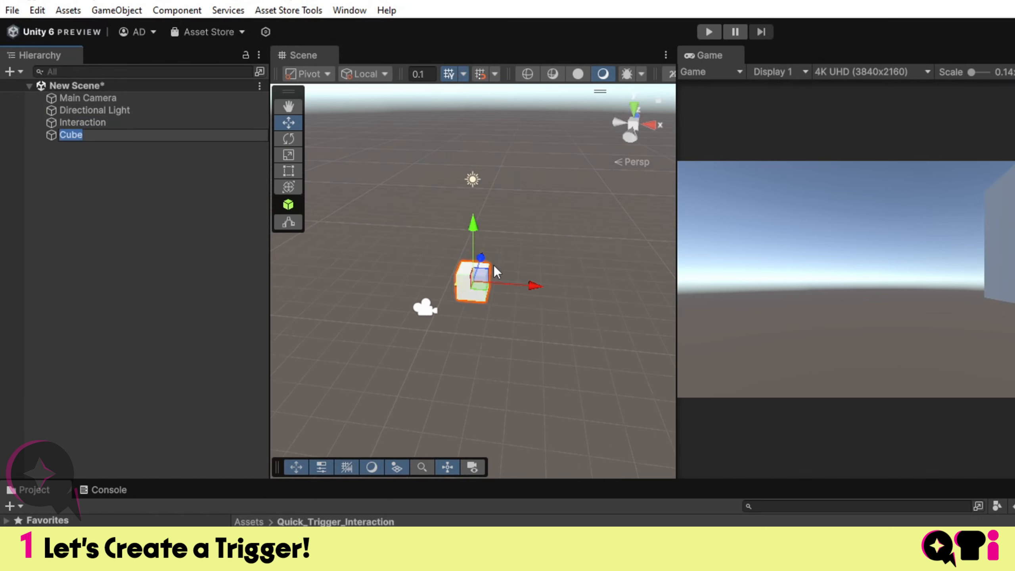
middle_drag(493, 265, 471, 273)
drag(471, 273, 488, 251)
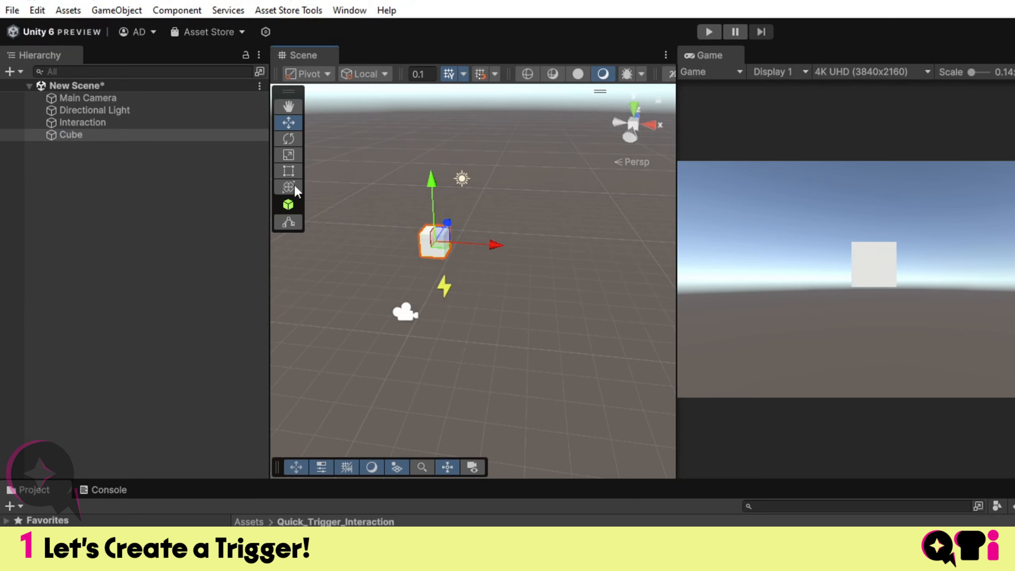
Add the Cube to the To Activate list of the Interaction object's Activation Interaction
click(88, 122)
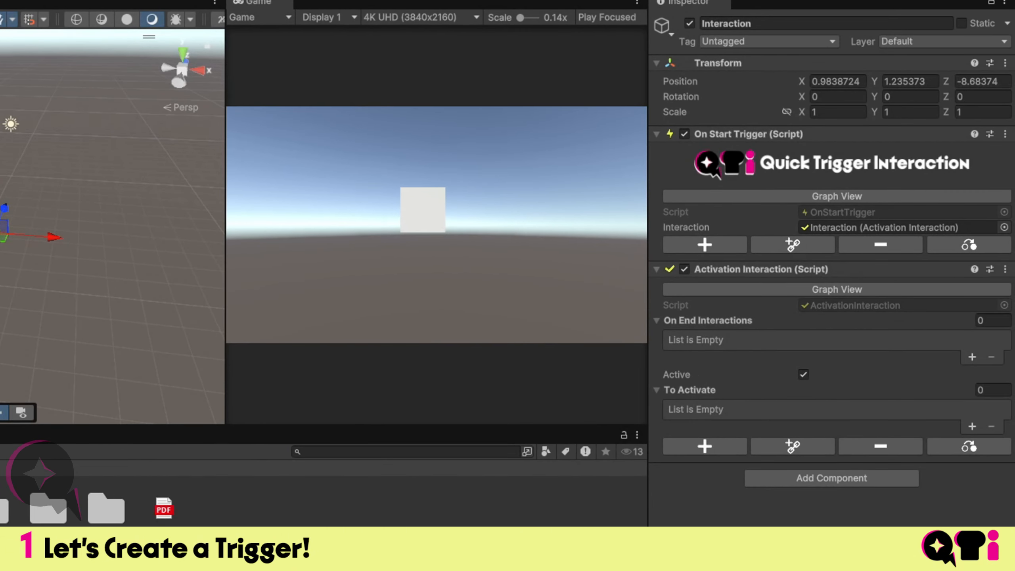
drag(0, 115, 727, 391)
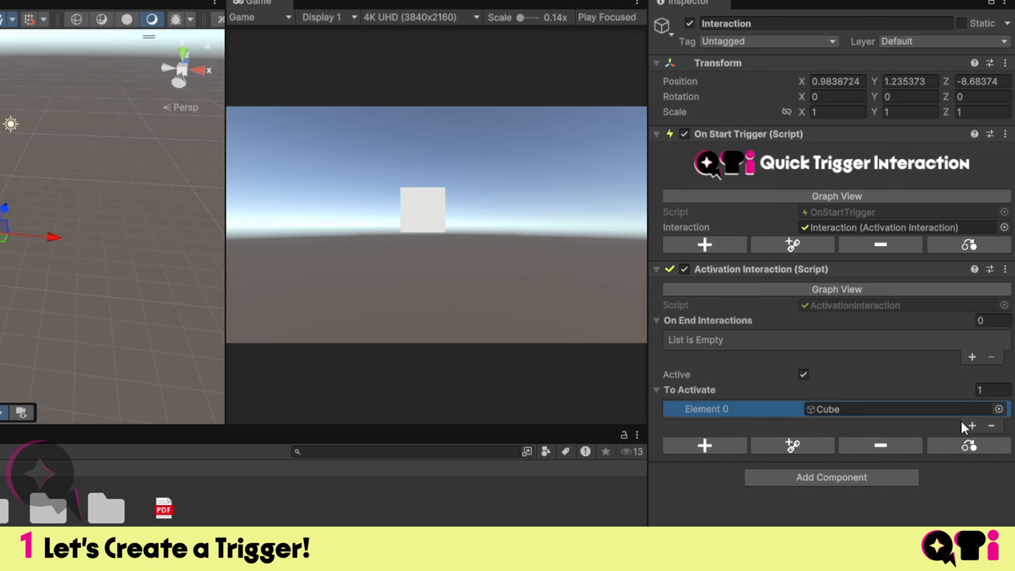
Add two extra entries to the To Activate list and remove them again
click(971, 425)
click(972, 441)
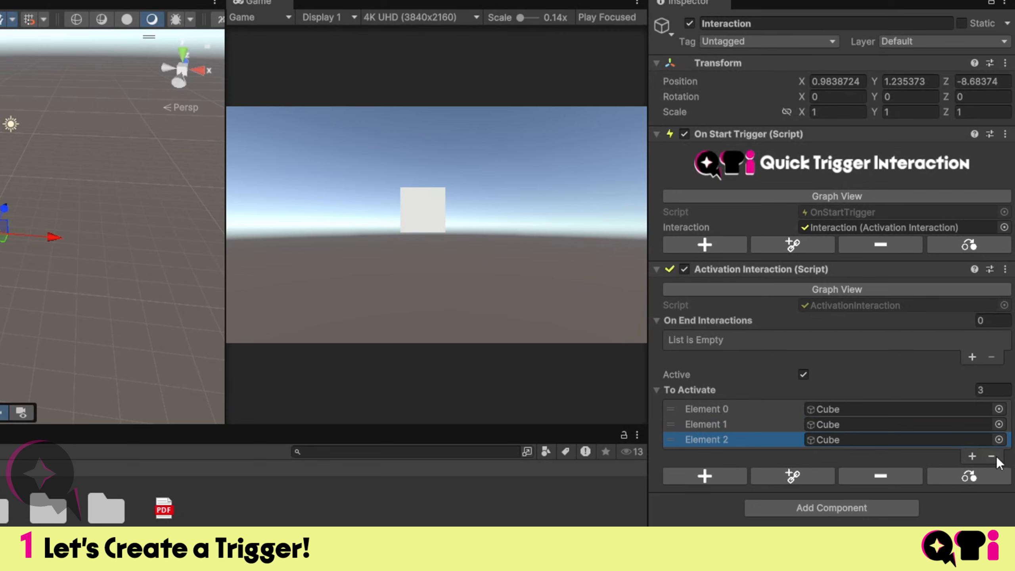
click(993, 457)
click(992, 440)
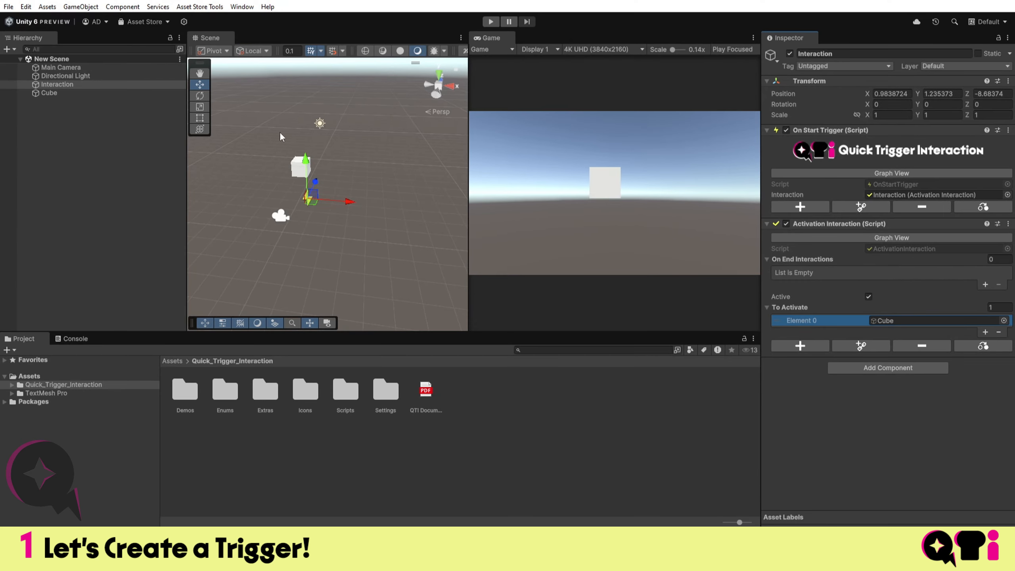
Deactivate the Cube object in the scene
click(63, 92)
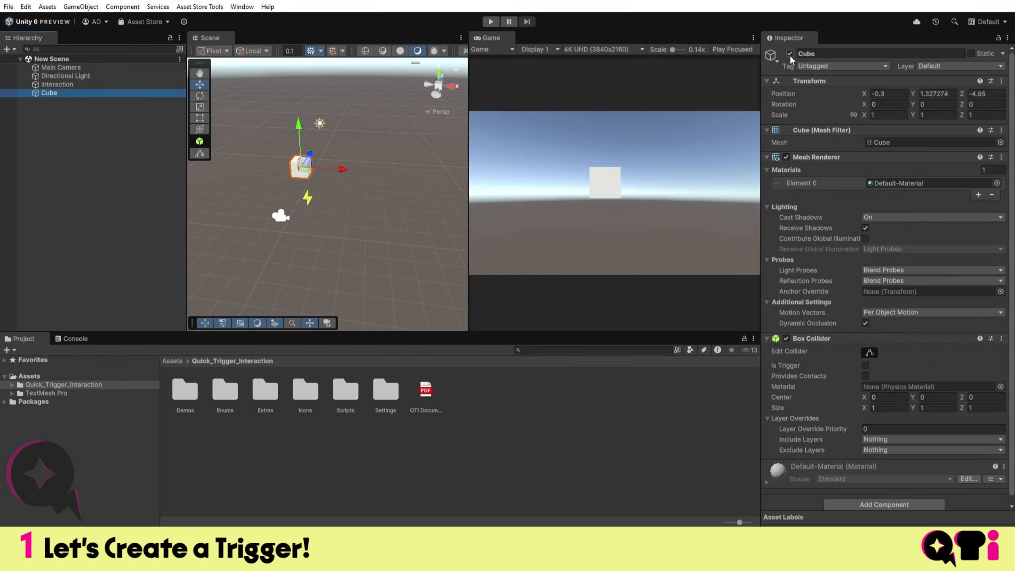
click(790, 54)
scroll(348, 141, up, 2)
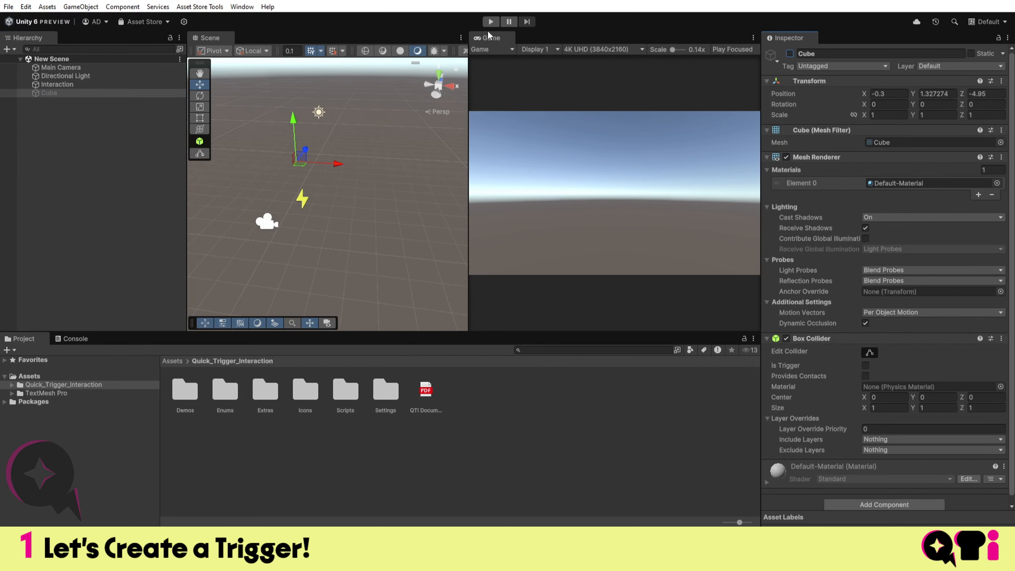
Run the scene to check the Cube's activation on start, and stop play mode
click(491, 21)
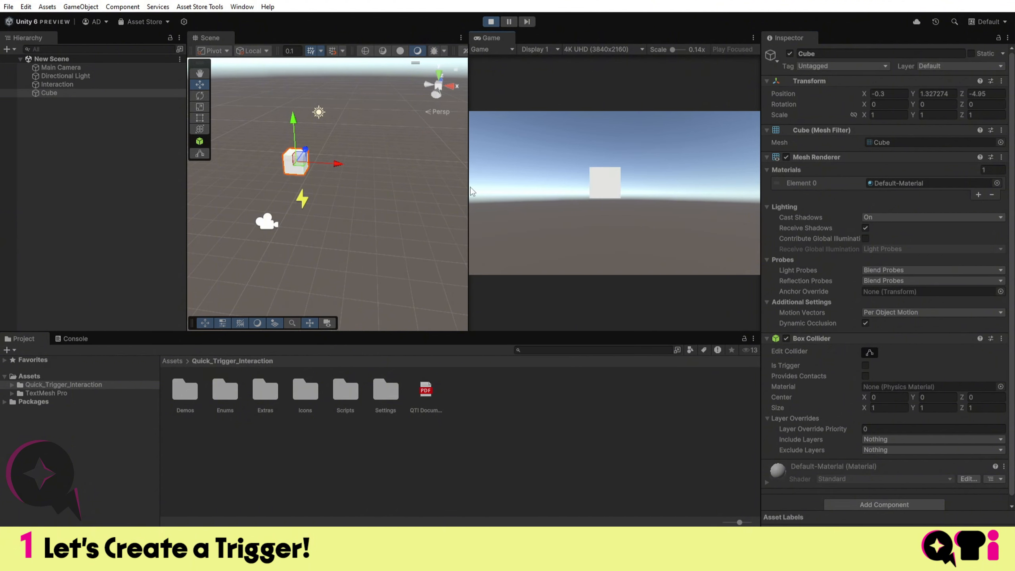
scroll(346, 131, up, 3)
scroll(345, 130, down, 1)
middle_drag(346, 130, 357, 160)
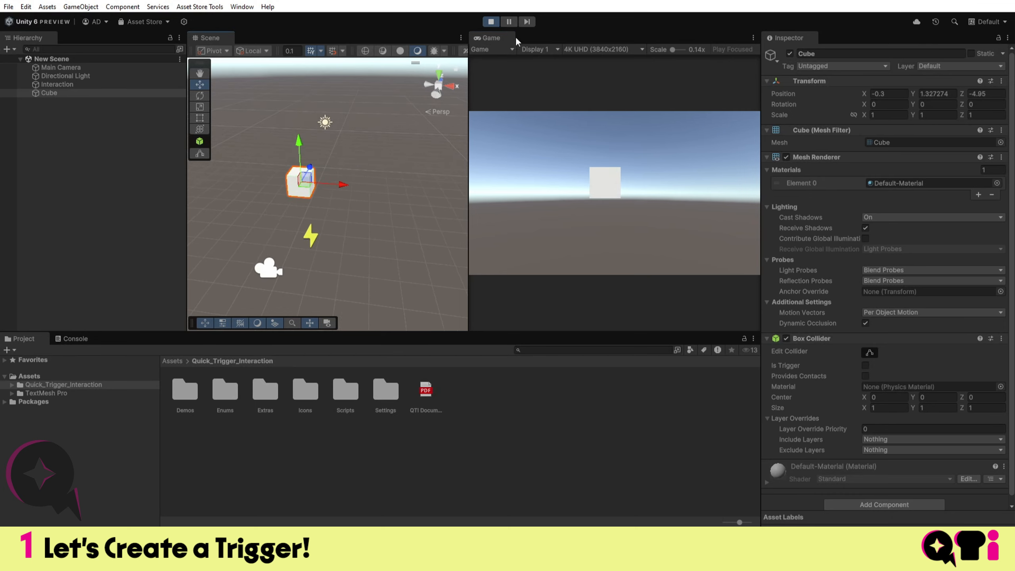
click(491, 22)
Add an AddForce interaction that runs after the Interaction object's Activation Interaction
click(68, 85)
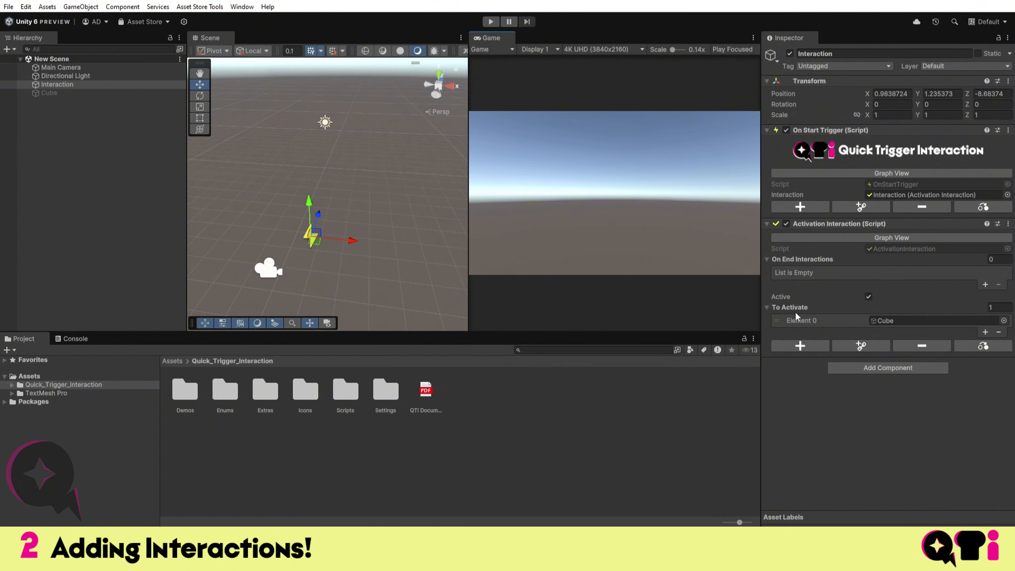
click(806, 344)
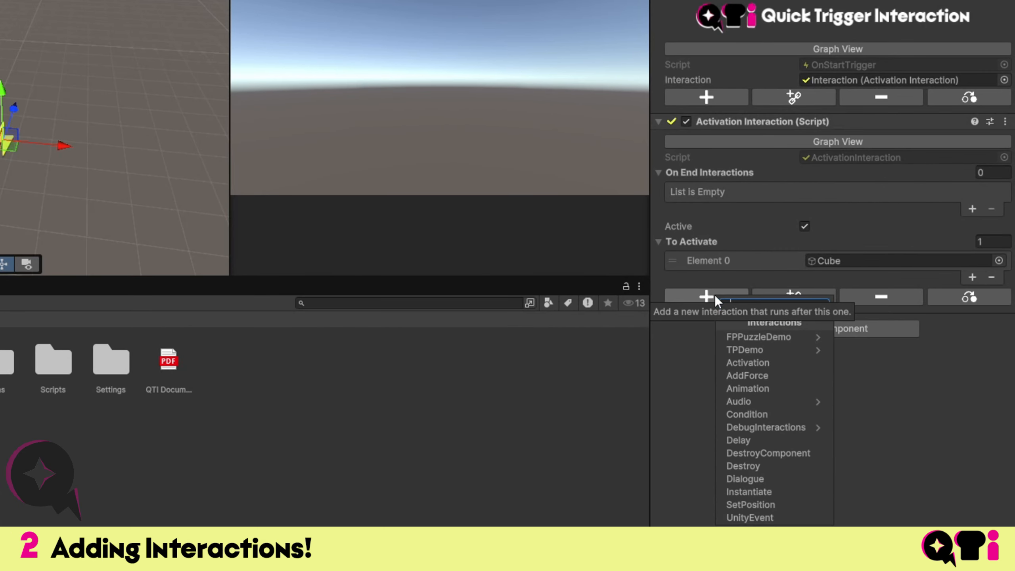
text(add)
key(Return)
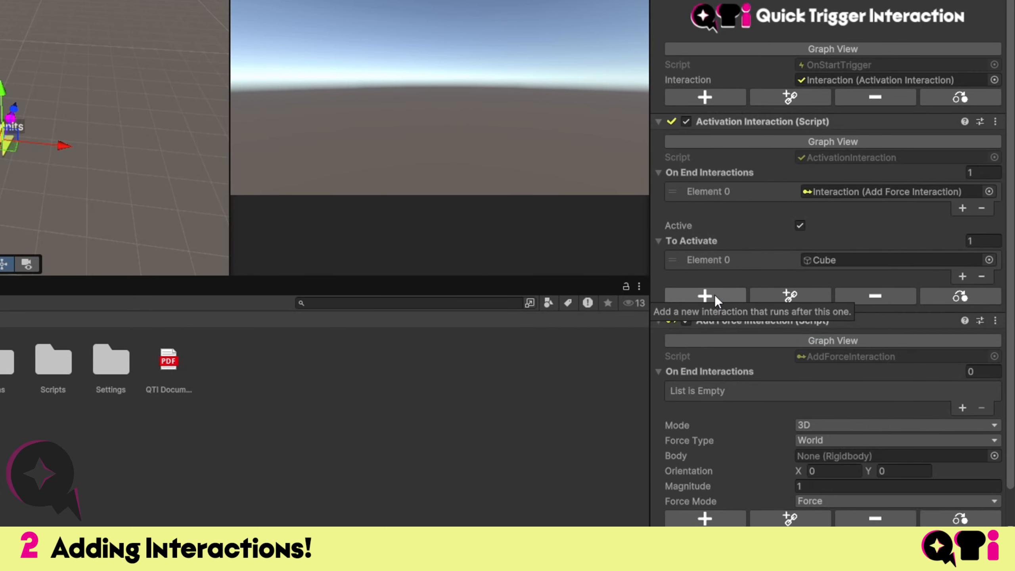
scroll(793, 346, down, 1)
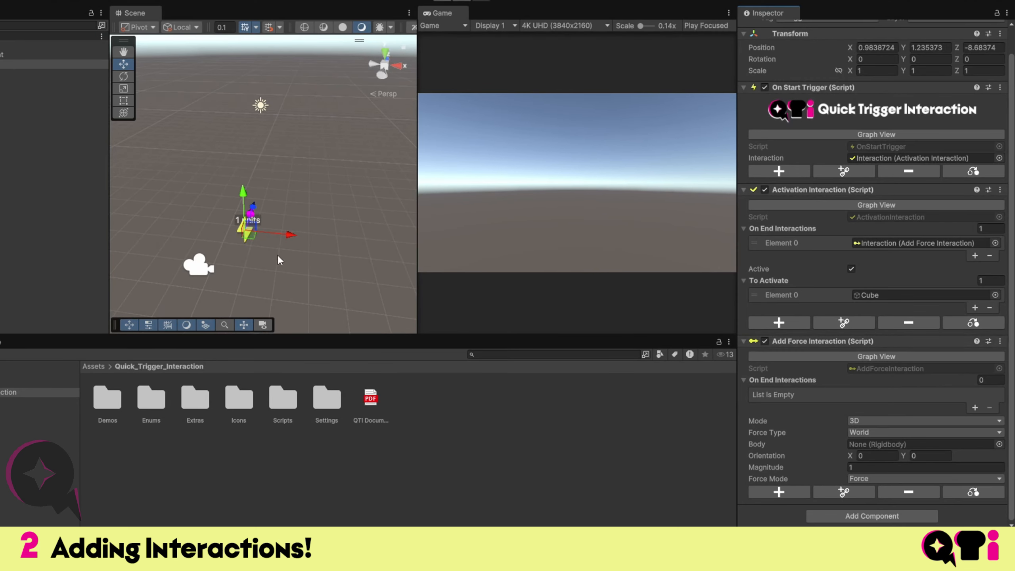
Try a different orientation for the Add Force Interaction while viewing its force arrow up close, and undo the change
middle_drag(278, 260, 321, 227)
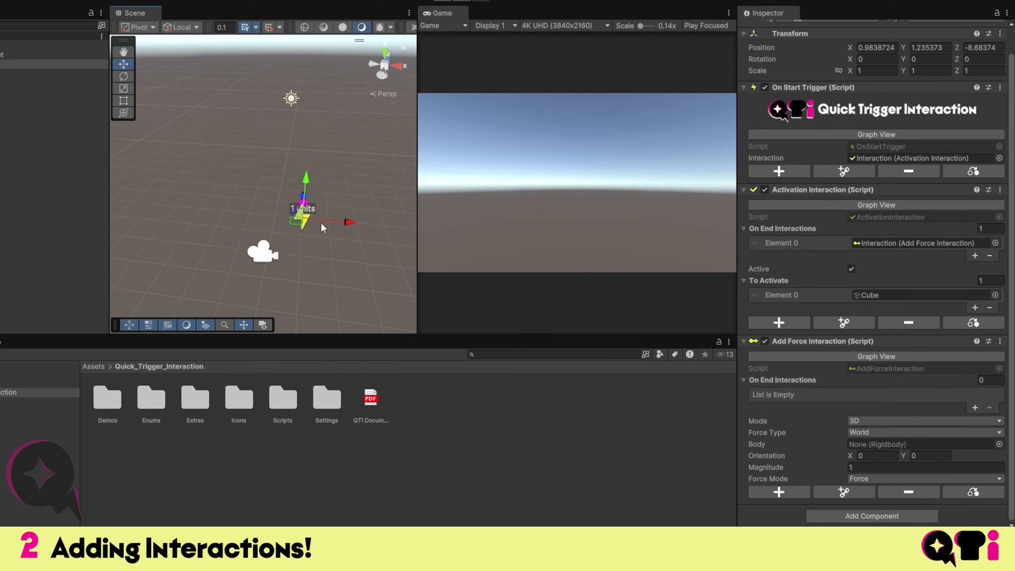
scroll(314, 229, up, 4)
right_drag(303, 232, 270, 231)
middle_drag(269, 231, 301, 228)
scroll(302, 226, up, 3)
middle_drag(310, 190, 355, 174)
scroll(360, 216, up, 2)
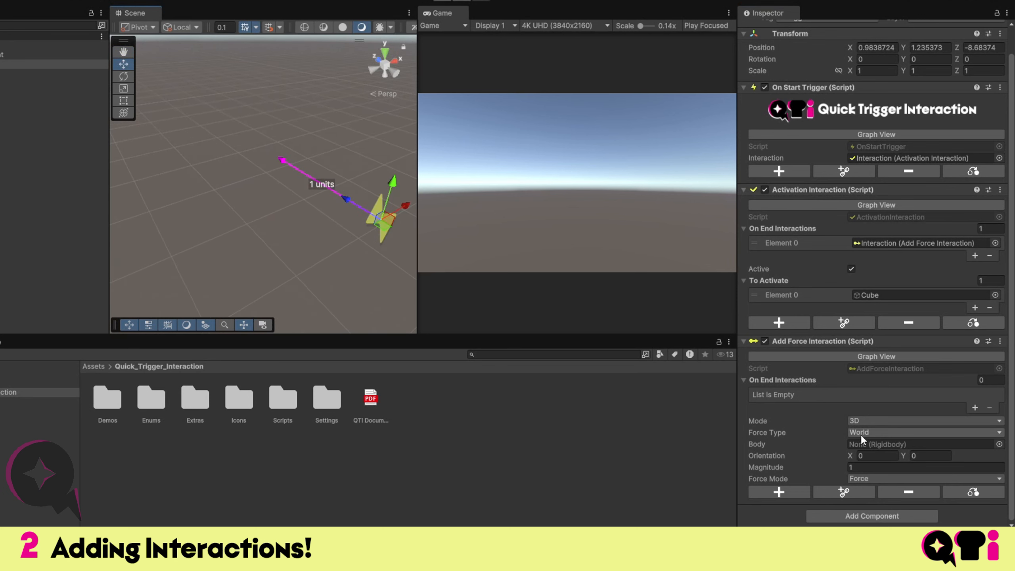
drag(850, 455, 534, 314)
key(ctrl+z)
Set the Add Force Interaction's magnitude to 5
drag(810, 467, 882, 464)
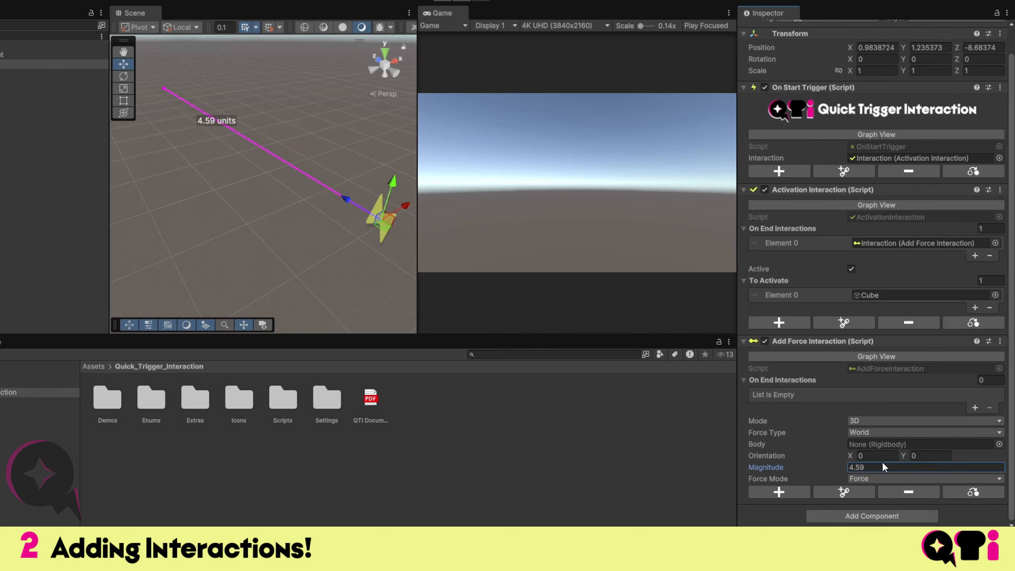
click(879, 467)
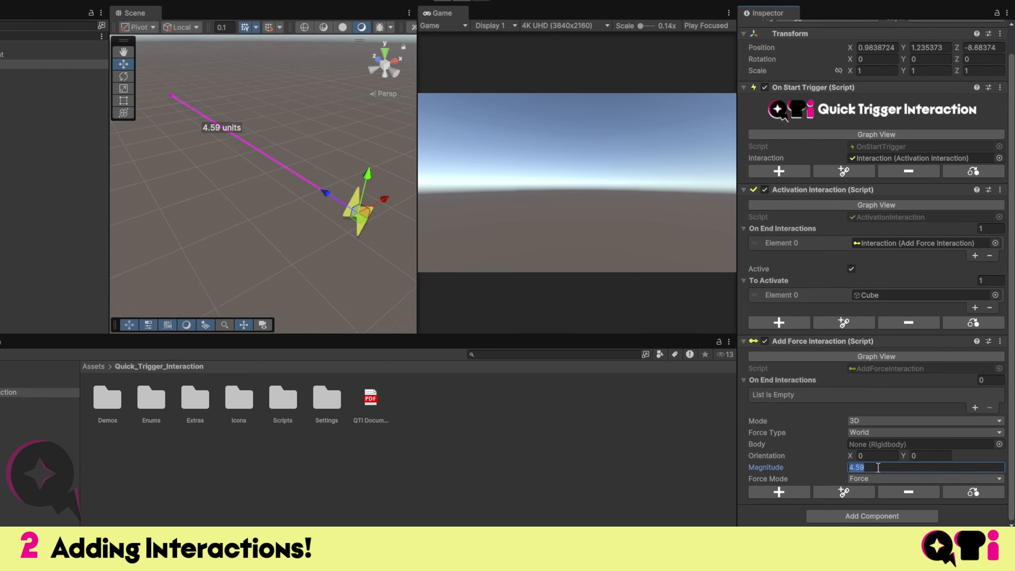
text(5)
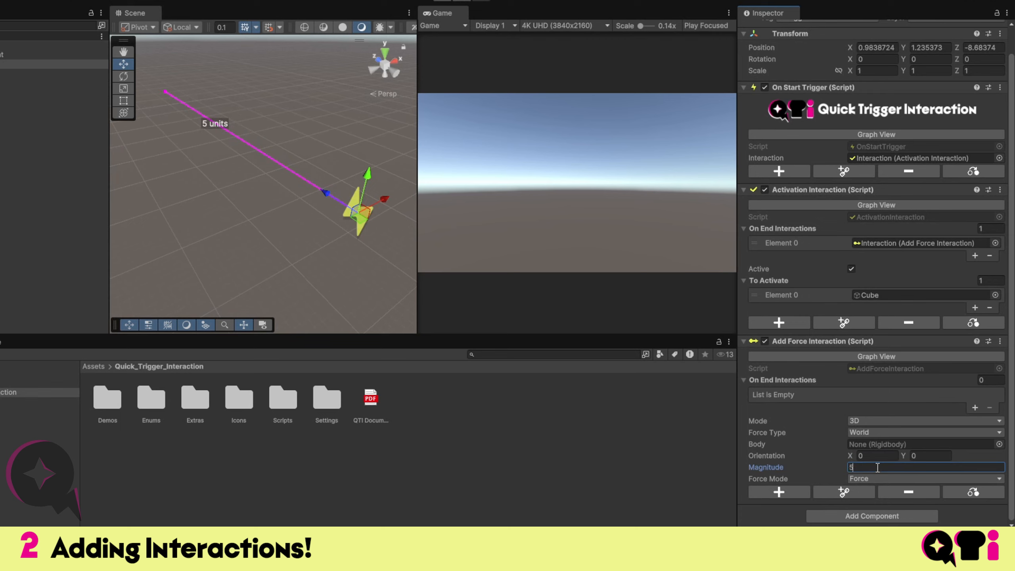
scroll(322, 136, down, 5)
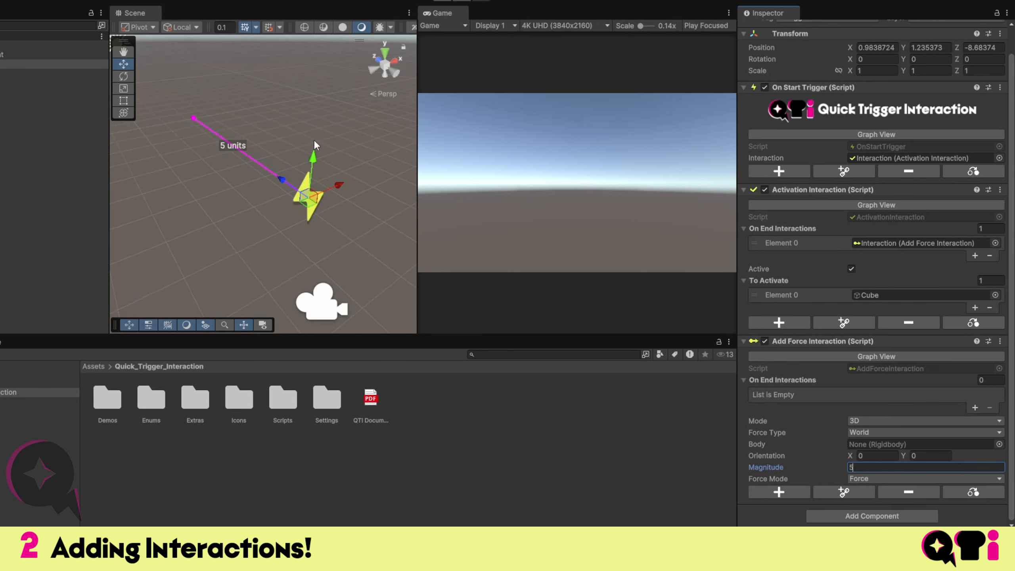
middle_drag(315, 143, 296, 169)
scroll(296, 169, up, 4)
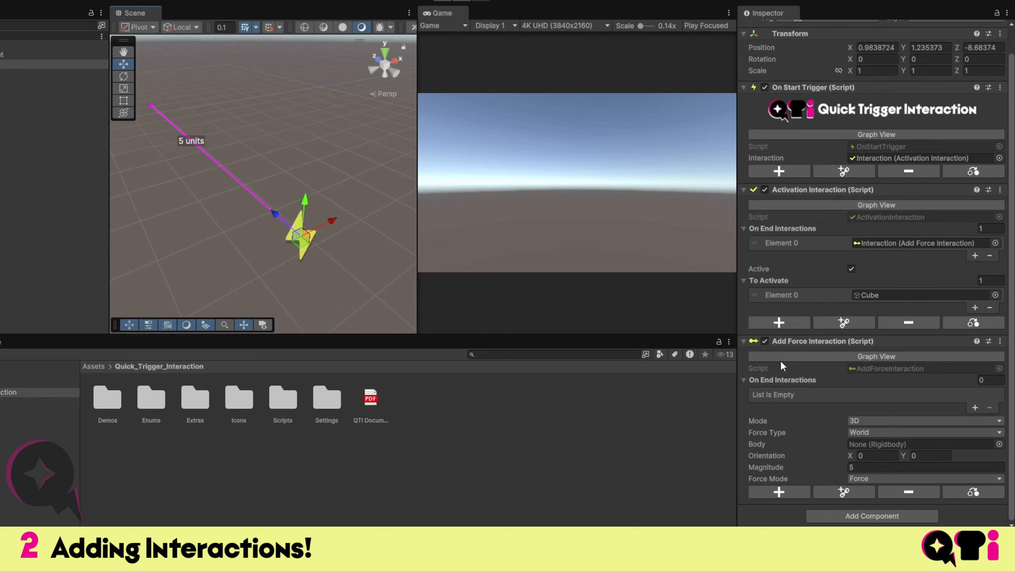
Set the Add Force Interaction's force mode to Impulse
click(881, 479)
click(877, 516)
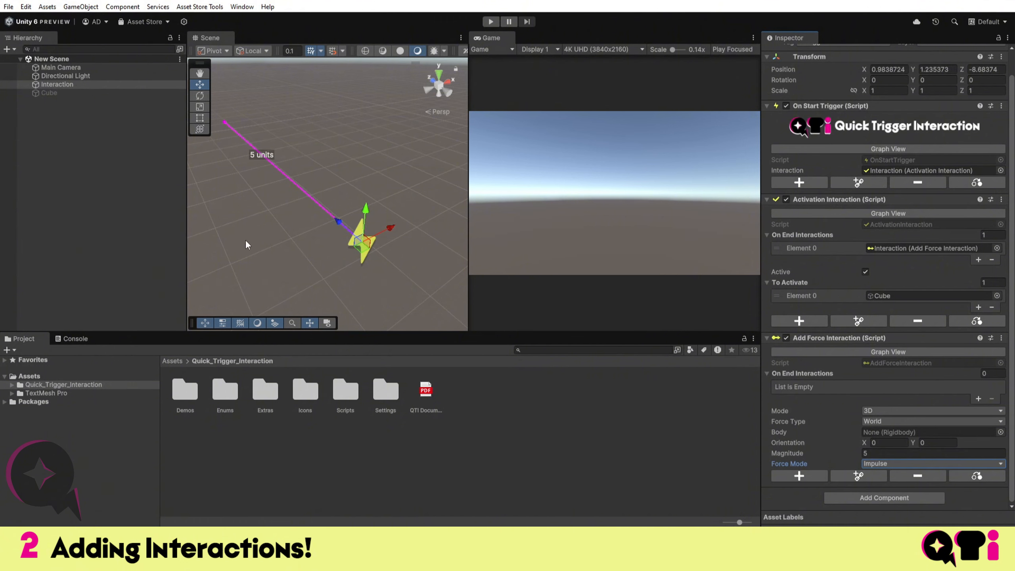
Add a Rigidbody component to the Cube and turn off its Use Gravity option
click(56, 93)
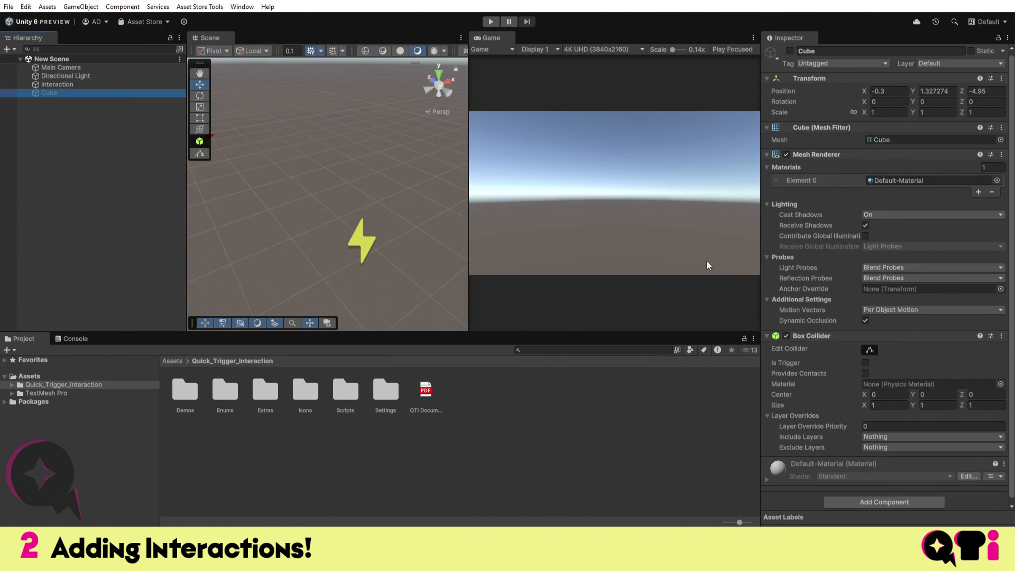
click(850, 500)
text(rigi)
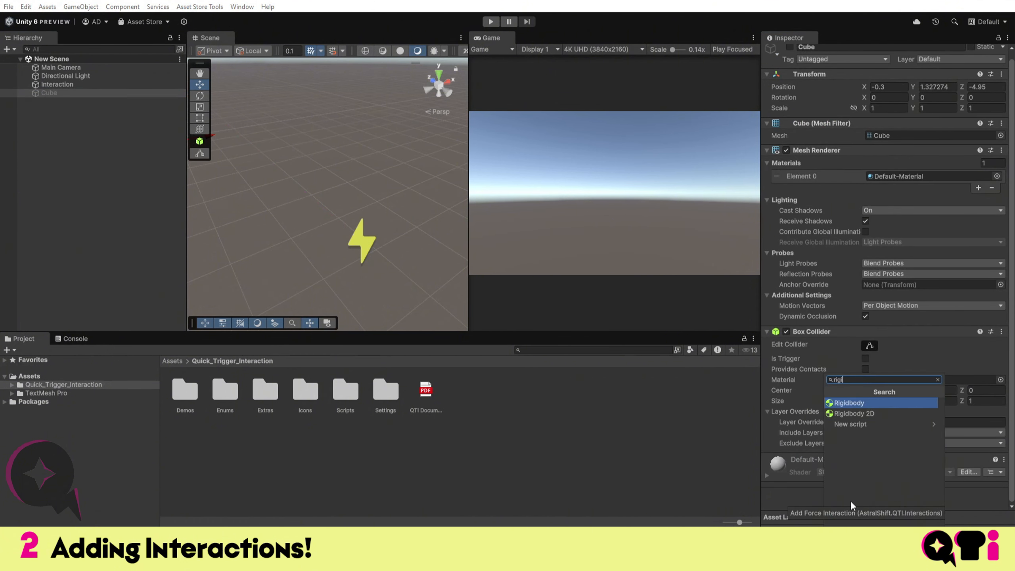
key(Return)
scroll(868, 407, down, 3)
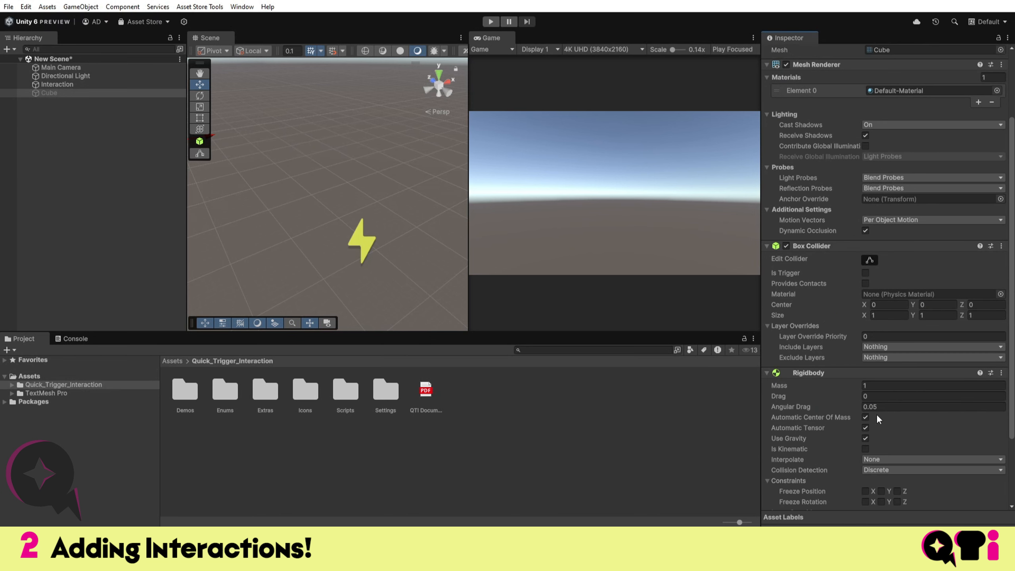
scroll(845, 388, down, 2)
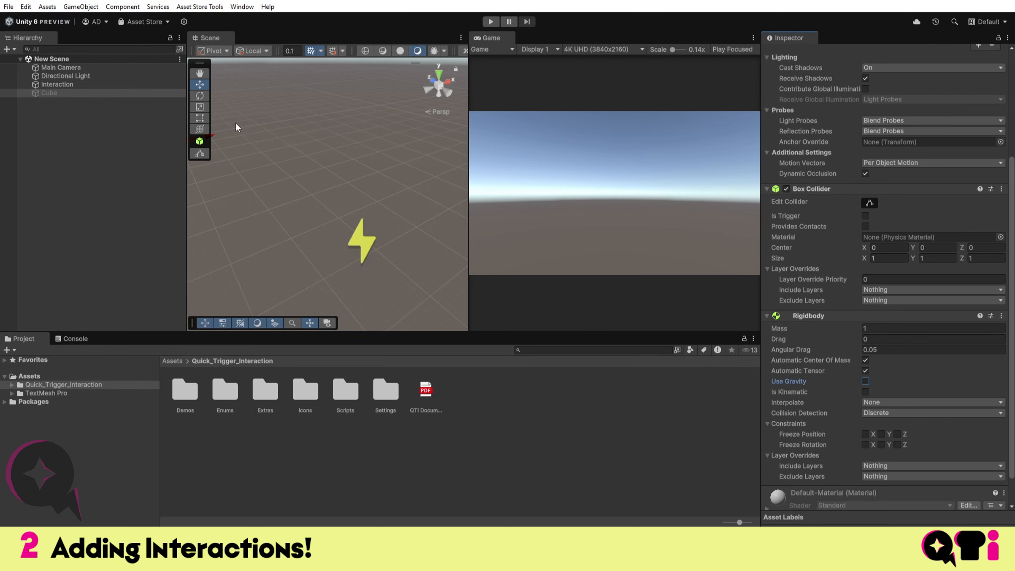
Assign the Cube as the Body of the Interaction object's Add Force Interaction and save the scene
click(71, 84)
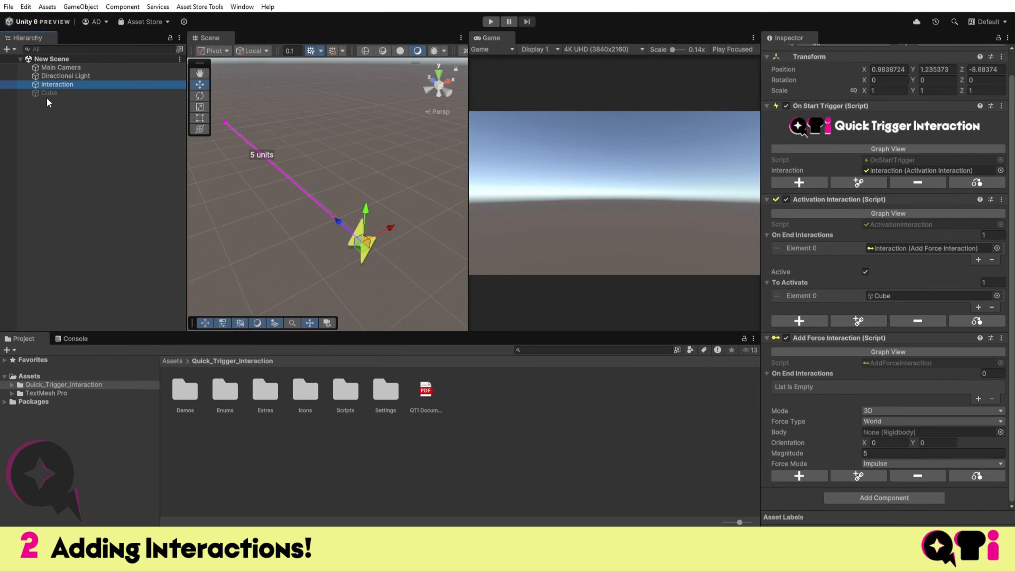
drag(48, 93, 883, 432)
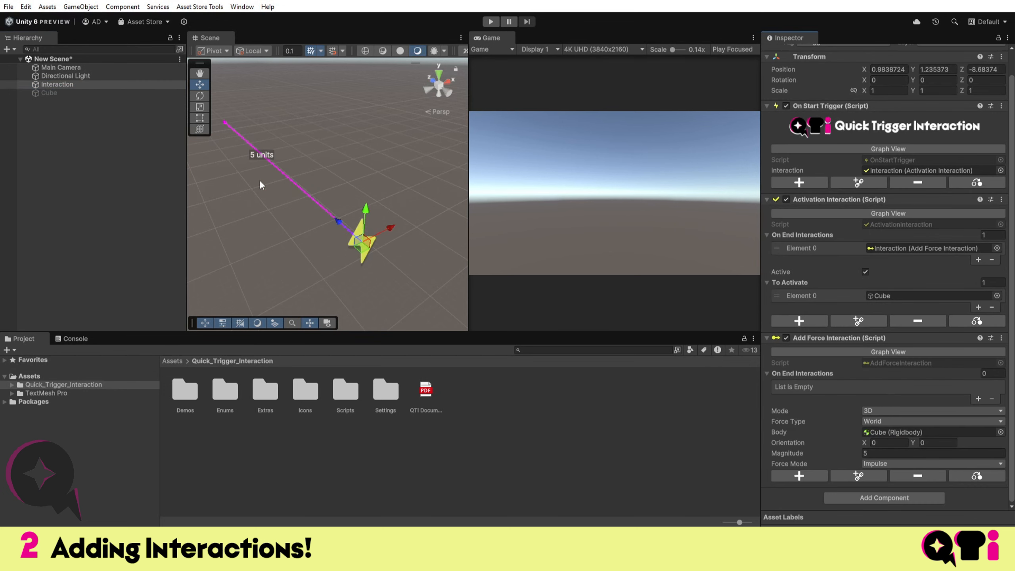
key(ctrl+s)
Run the scene to watch the force move the Cube in the Scene view, and stop play mode
key(s)
right_drag(303, 185, 208, 183)
key(d)
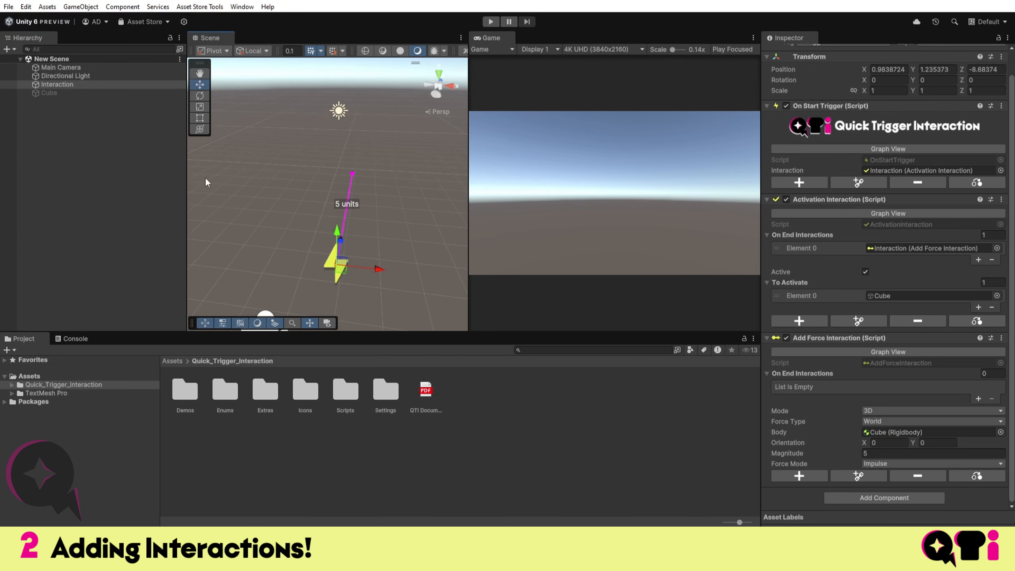
click(491, 21)
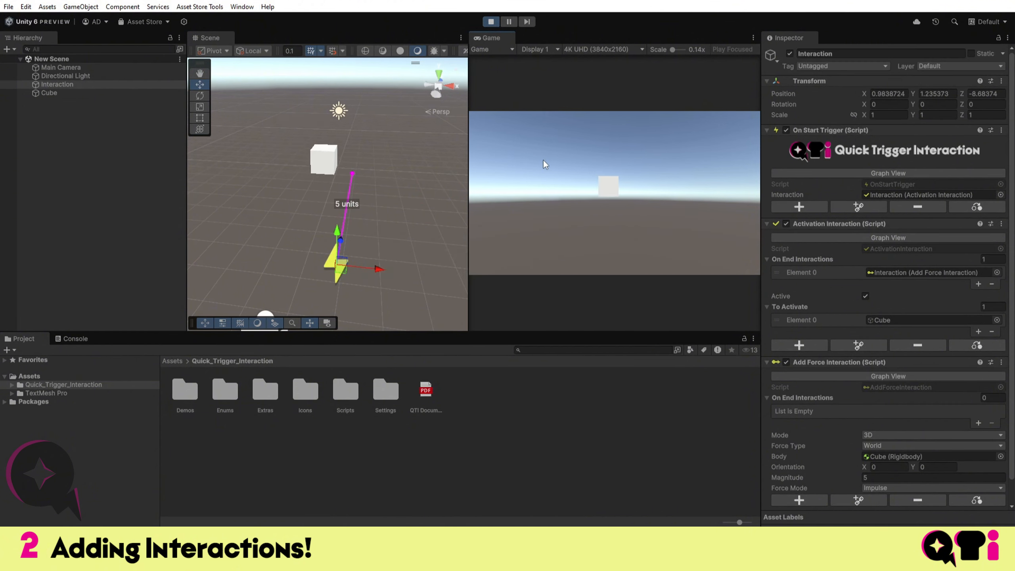
scroll(357, 142, down, 3)
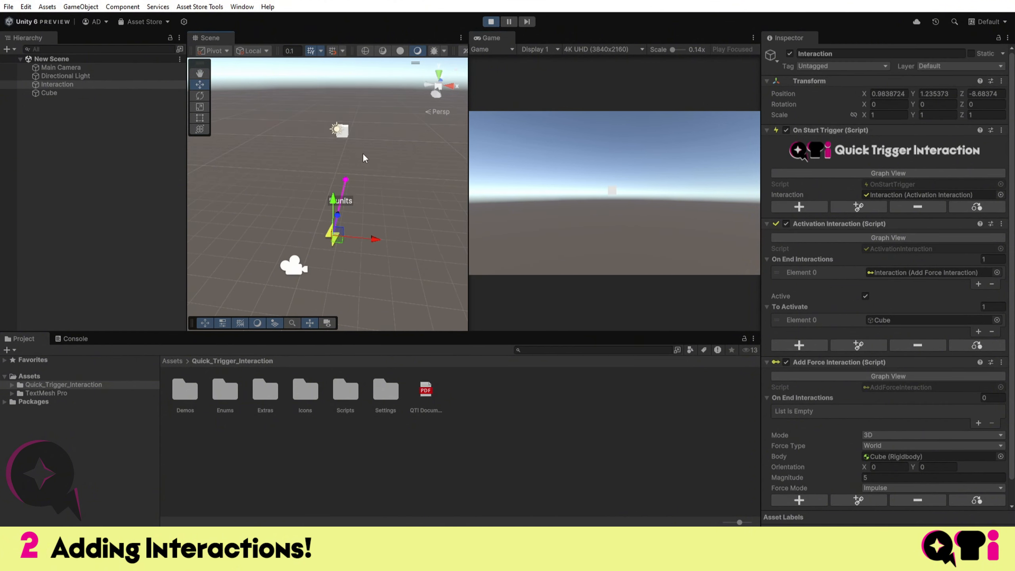
middle_drag(363, 153, 331, 202)
scroll(405, 187, down, 3)
middle_drag(397, 181, 338, 236)
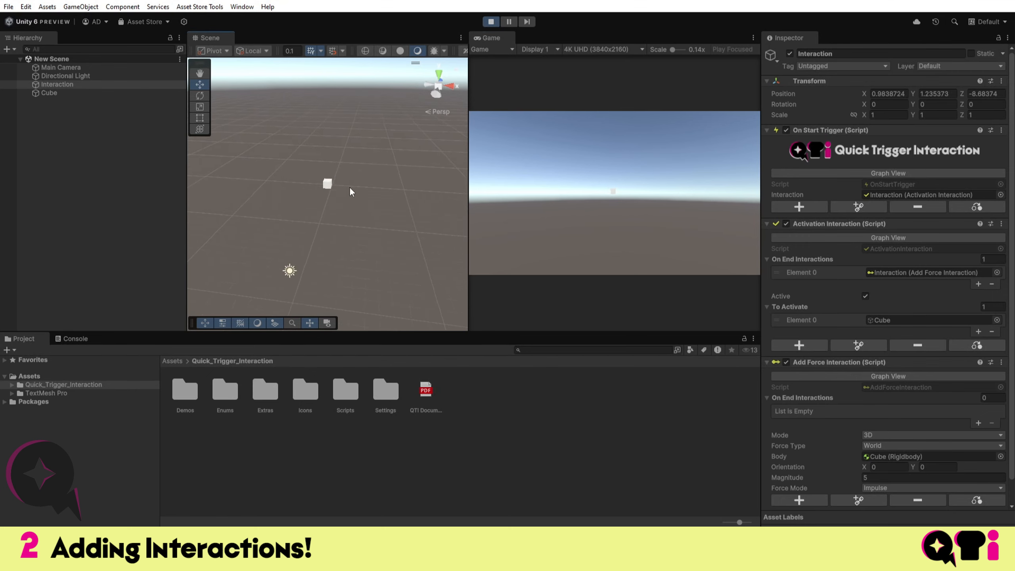
scroll(349, 188, up, 3)
scroll(379, 206, down, 3)
middle_drag(379, 205, 360, 150)
scroll(347, 224, down, 3)
middle_drag(339, 240, 353, 193)
scroll(364, 180, up, 3)
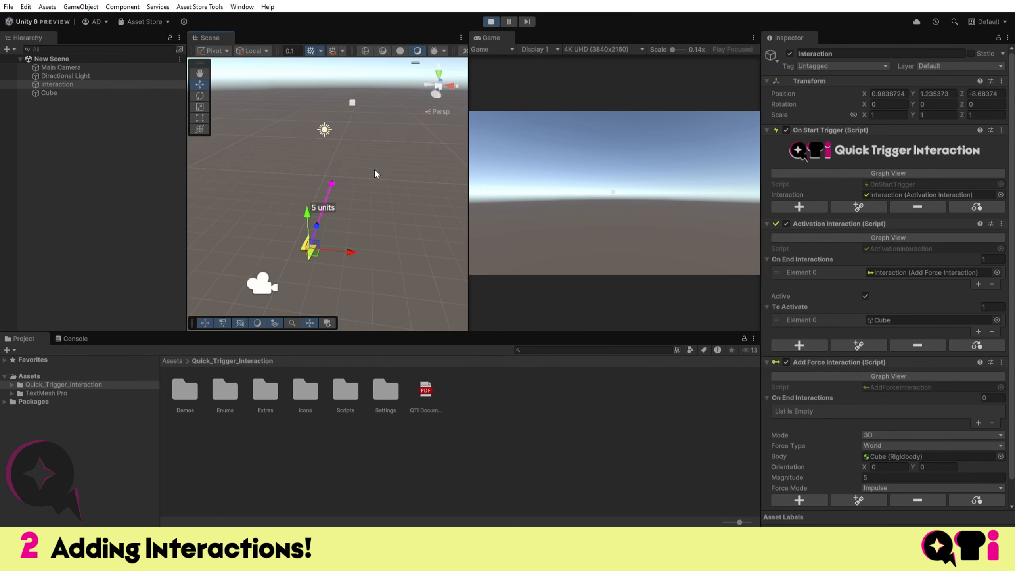
click(490, 22)
Add a second Activation Interaction that runs when the Add Force Interaction ends
scroll(817, 356, down, 2)
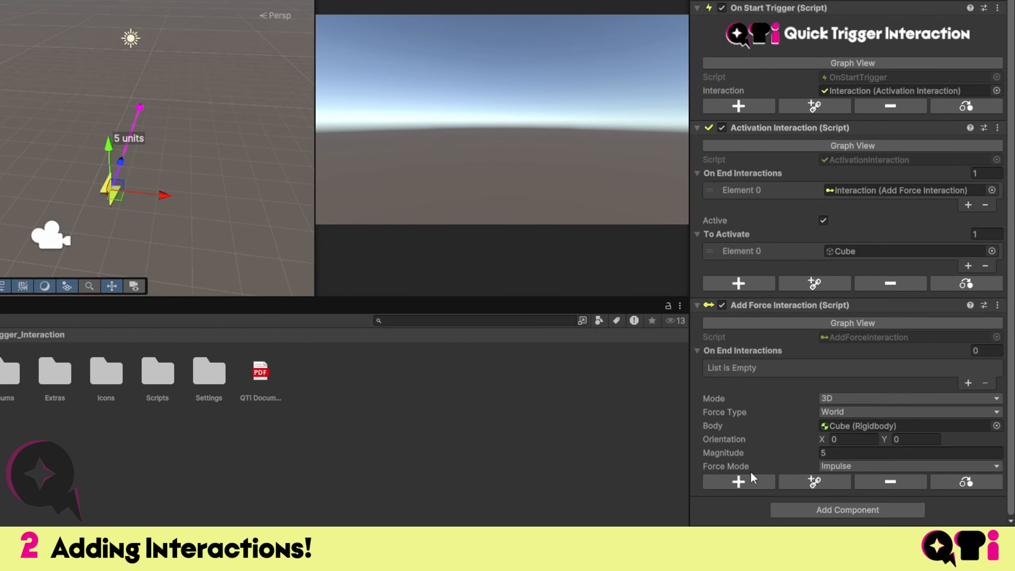
click(741, 481)
text(ac)
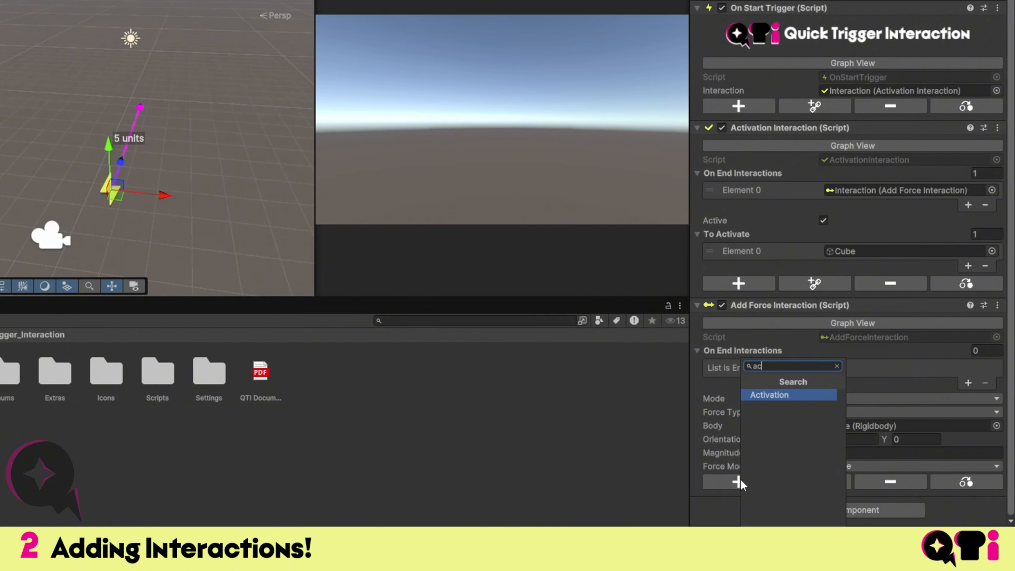
key(Return)
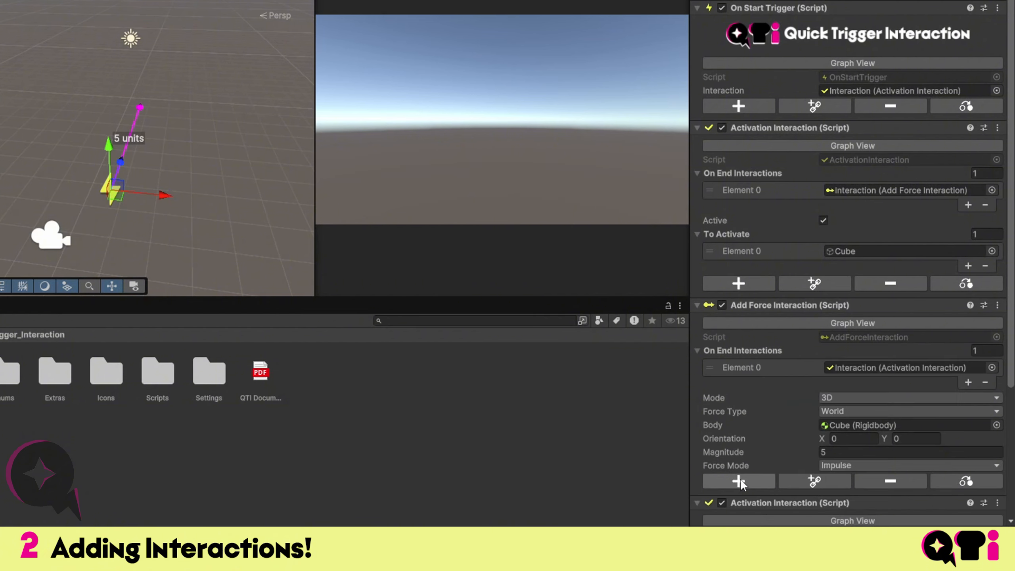
Assign the Cube to the new Activation Interaction's To Activate list and turn off its Active option
scroll(799, 444, down, 5)
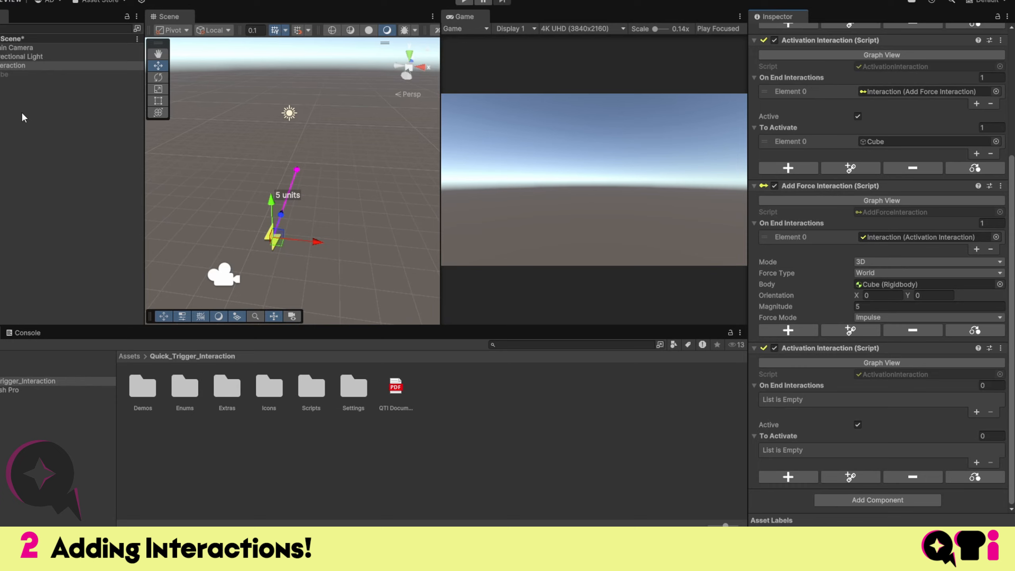
click(49, 99)
click(55, 85)
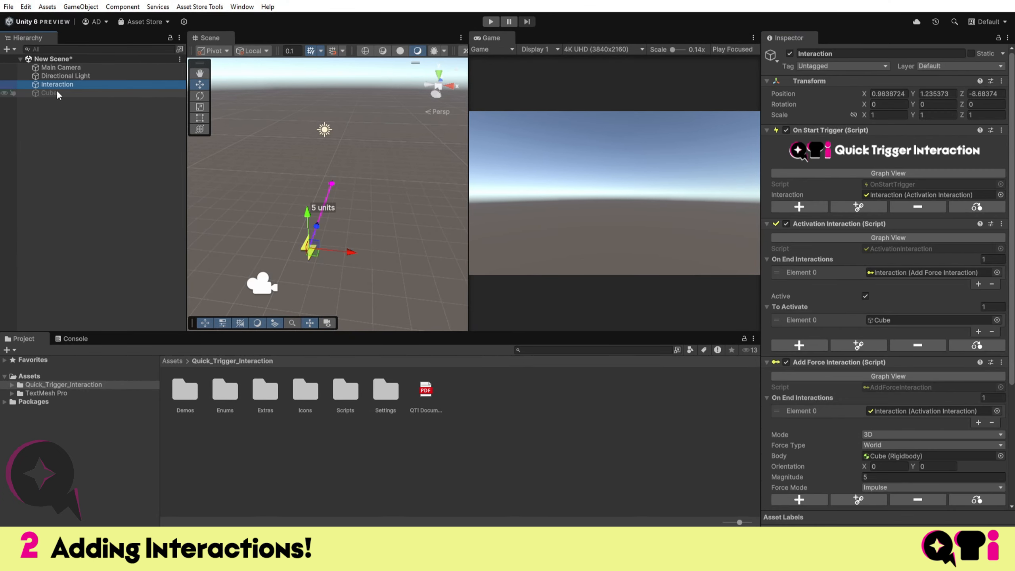
drag(56, 93, 851, 460)
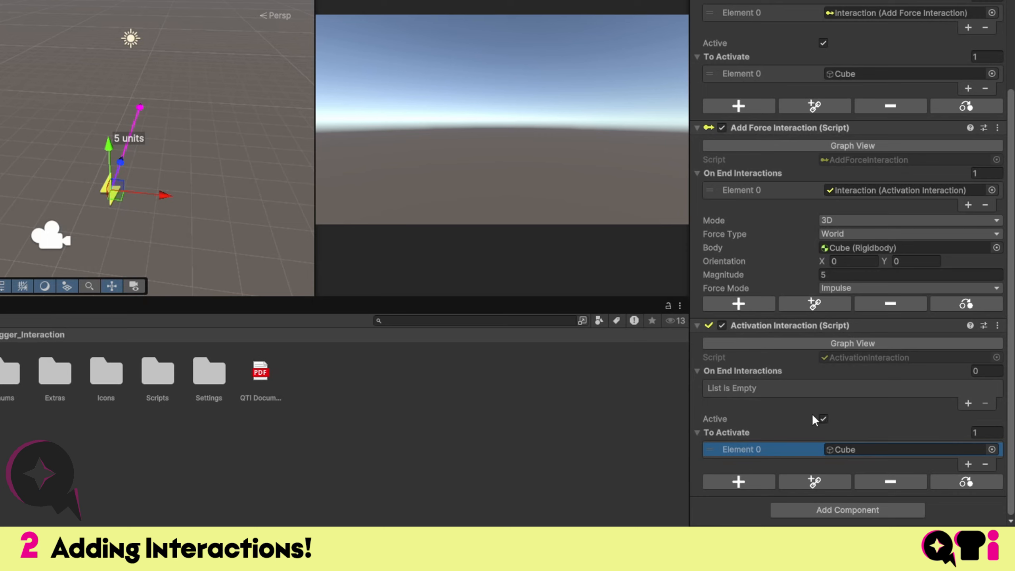
click(823, 419)
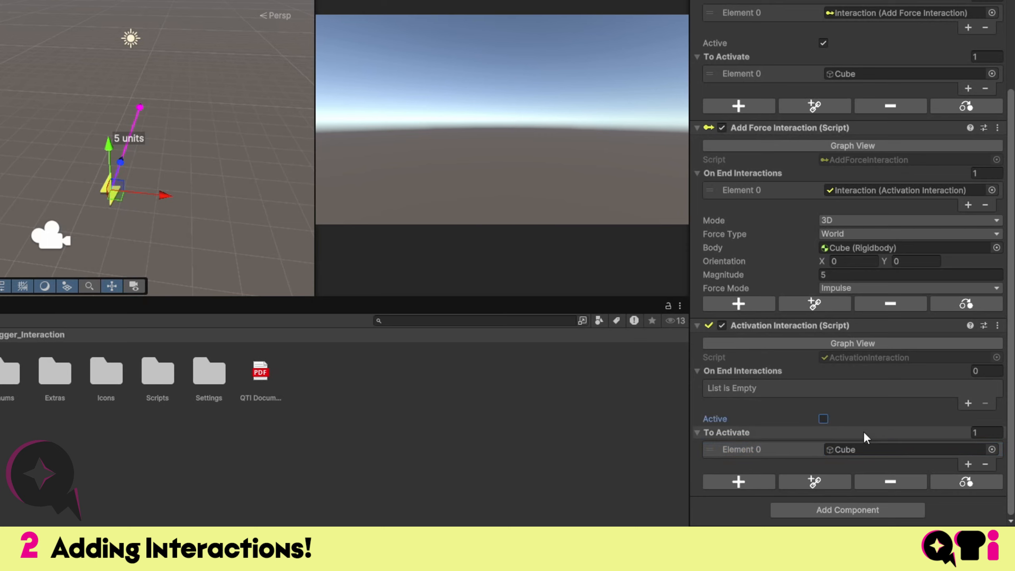
Run the scene to check the Cube's activation, force and deactivation sequence against the interaction settings, and stop play mode
scroll(286, 119, down, 3)
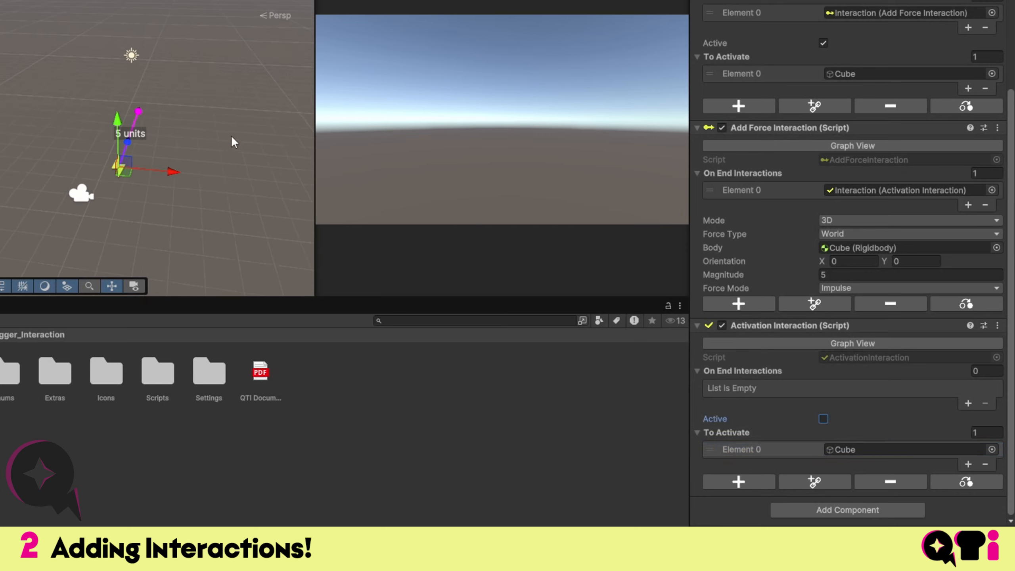
middle_drag(235, 122, 211, 118)
scroll(214, 118, up, 1)
click(467, 7)
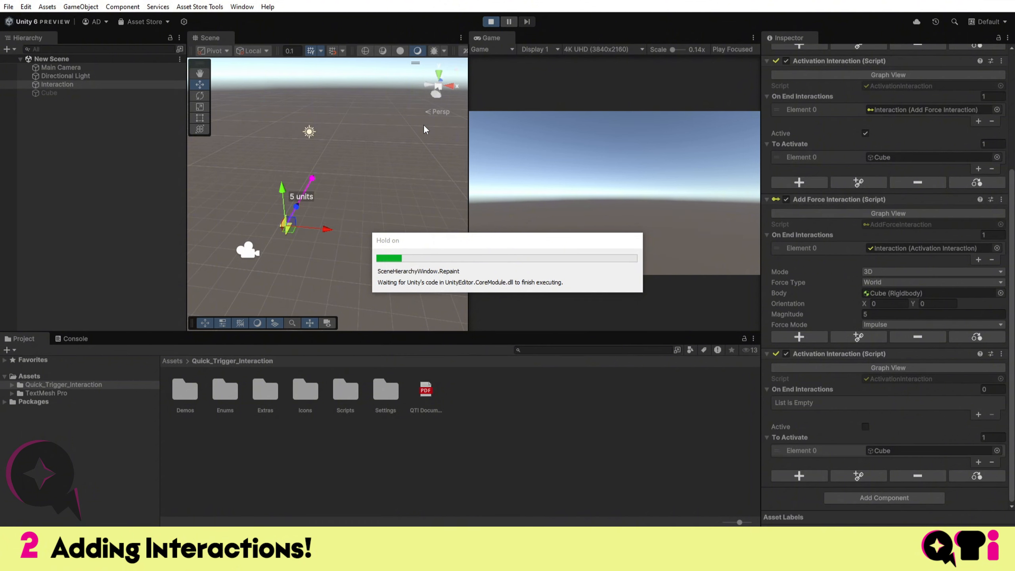
middle_drag(342, 189, 367, 176)
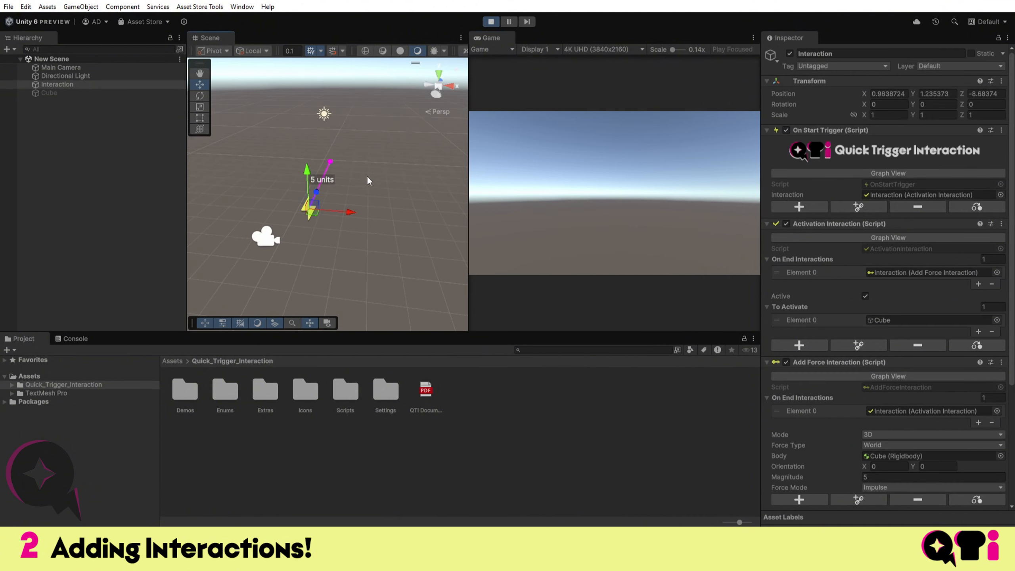
scroll(366, 178, up, 2)
alt+drag(372, 155, 357, 197)
key(Up)
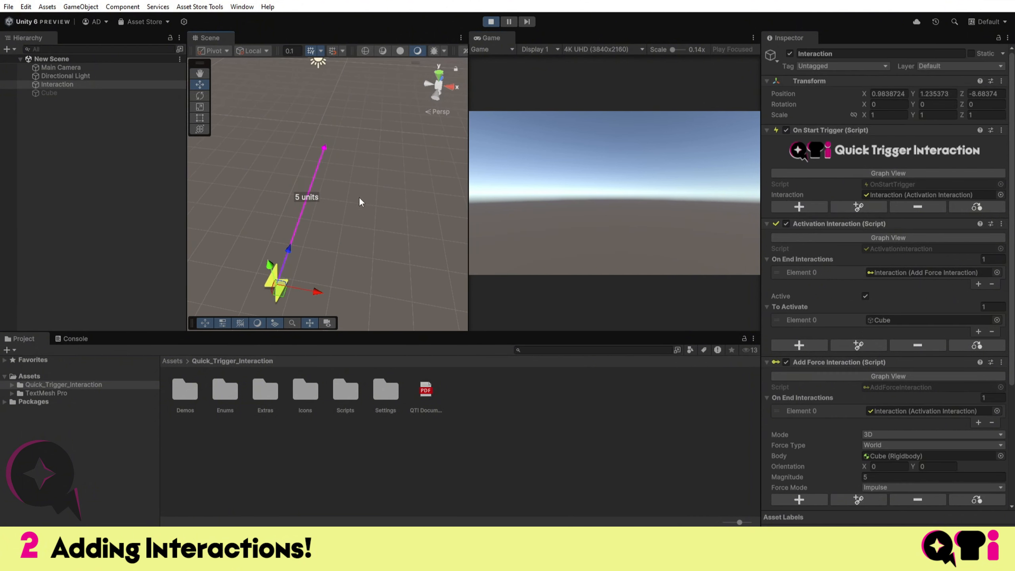
click(859, 340)
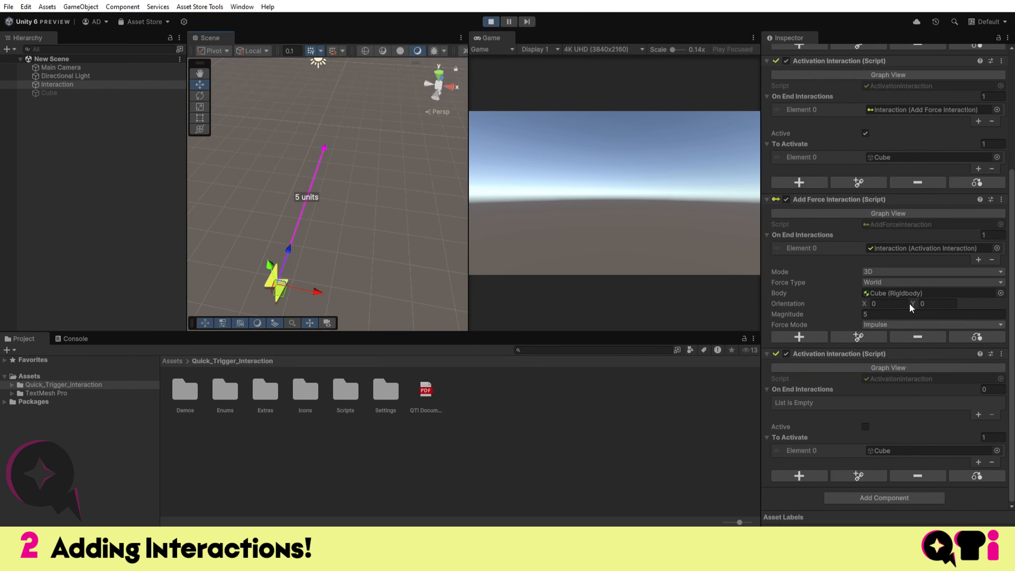
scroll(871, 211, up, 5)
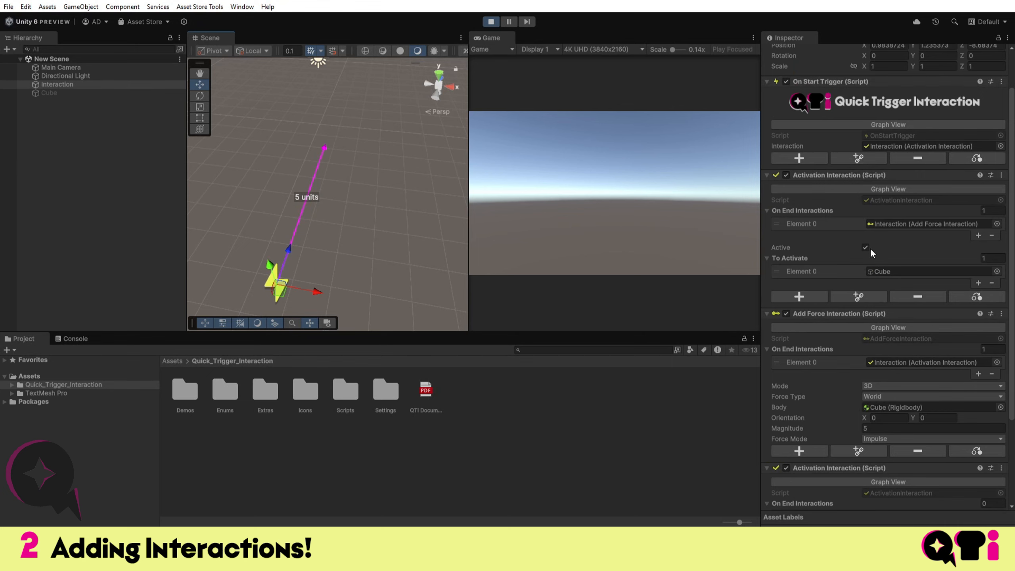
scroll(870, 248, down, 3)
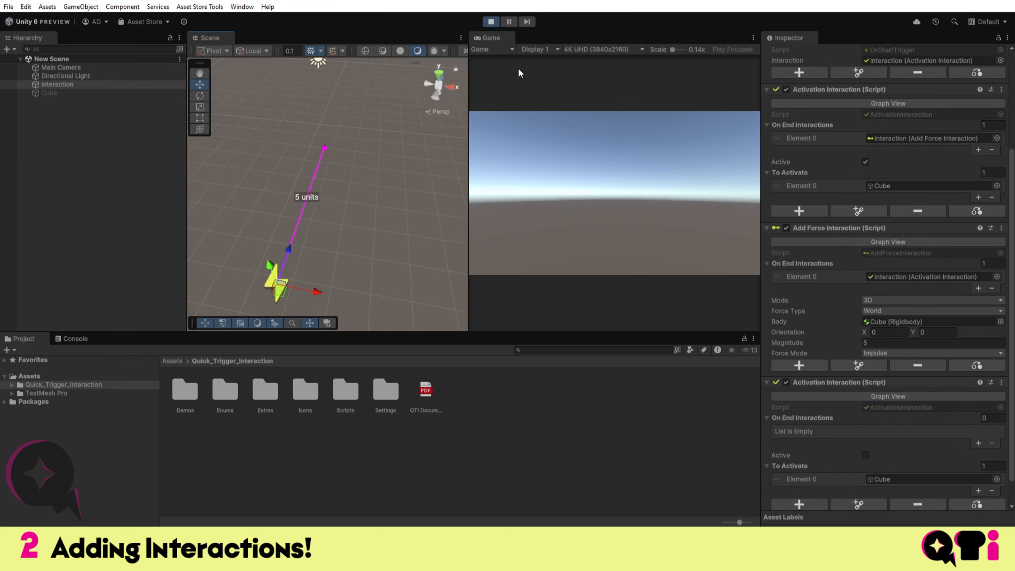
click(491, 21)
Open the graph view of the Interaction object's On Start Trigger
scroll(384, 188, down, 3)
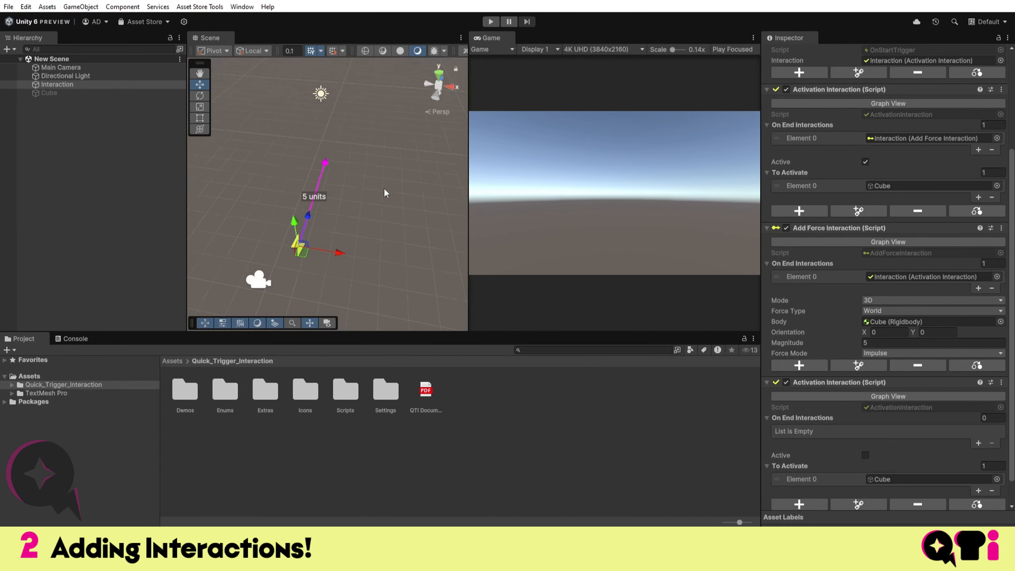
middle_drag(384, 187, 316, 187)
scroll(831, 195, up, 4)
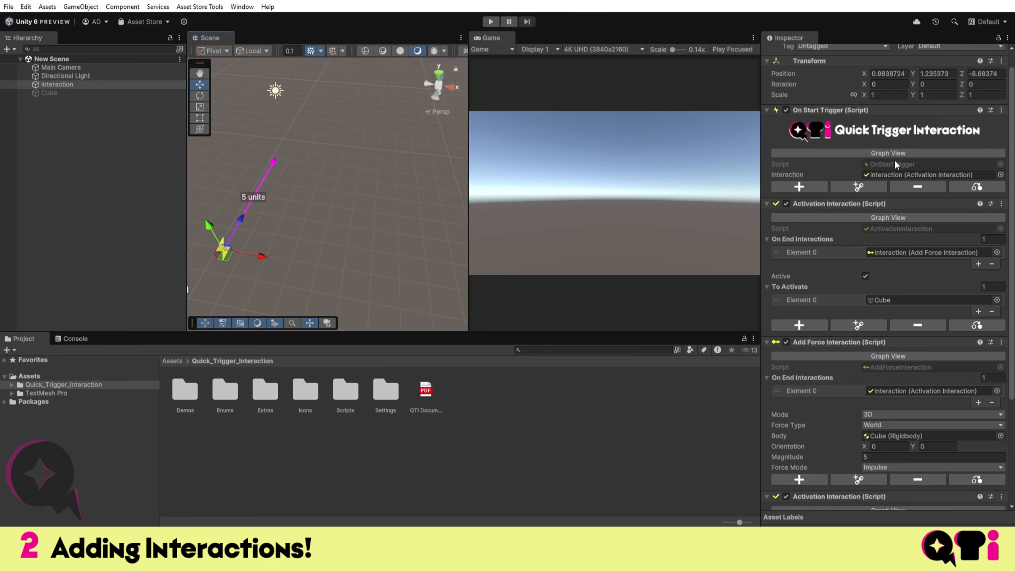
click(877, 156)
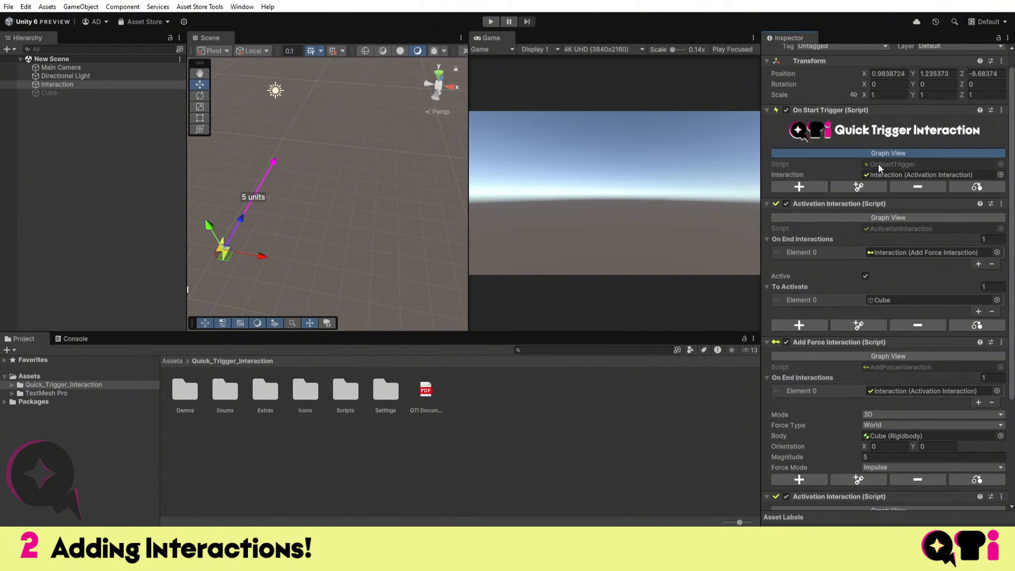
Examine the node chain from OnStartTrigger through the first ActivationInteraction and AddForceInteraction to the last ActivationInteraction
scroll(466, 177, down, 3)
scroll(417, 219, up, 6)
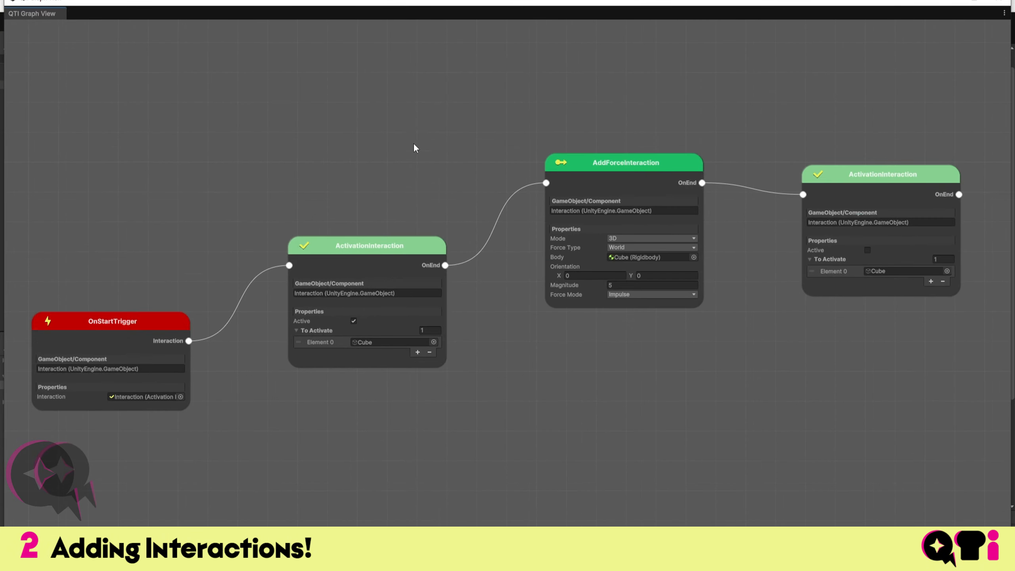
scroll(368, 136, down, 2)
scroll(369, 165, up, 1)
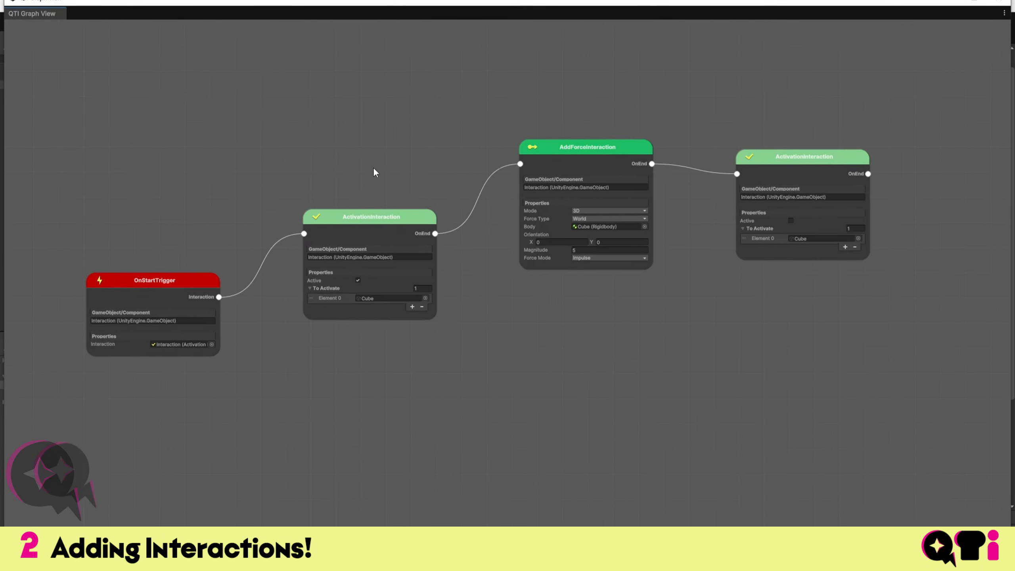
scroll(401, 186, up, 2)
scroll(401, 186, down, 3)
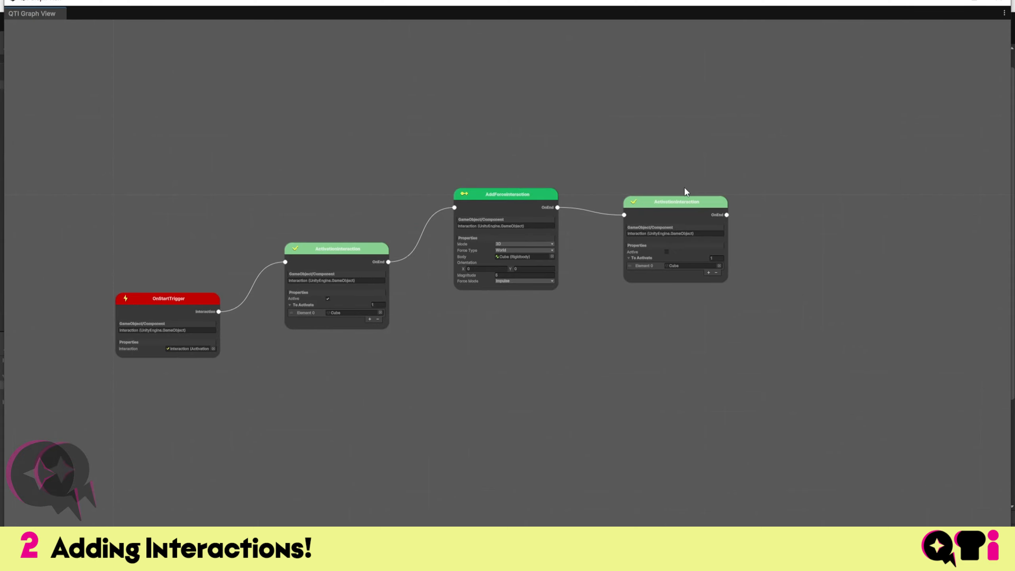
scroll(684, 191, up, 3)
scroll(475, 238, down, 3)
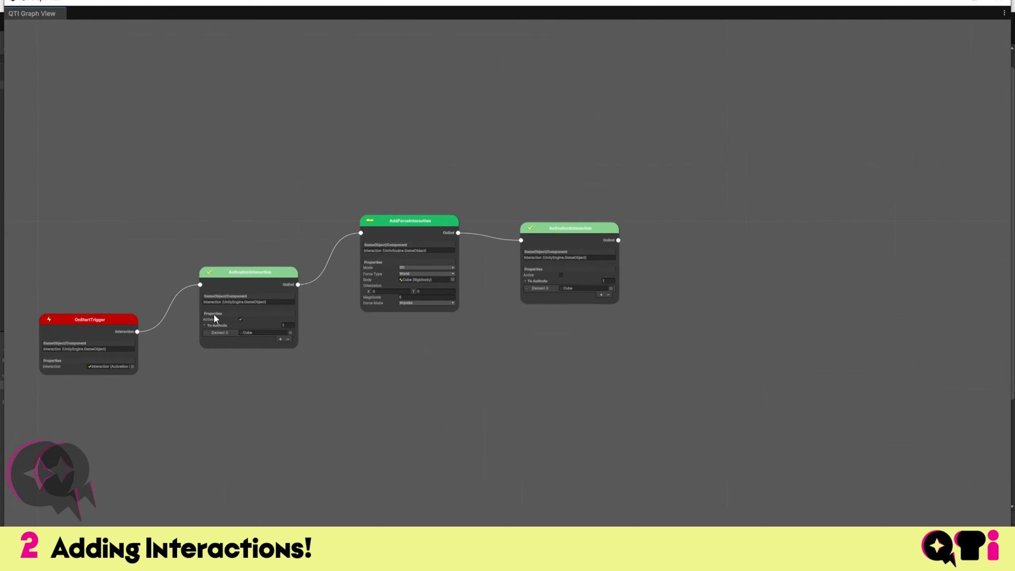
scroll(470, 251, up, 3)
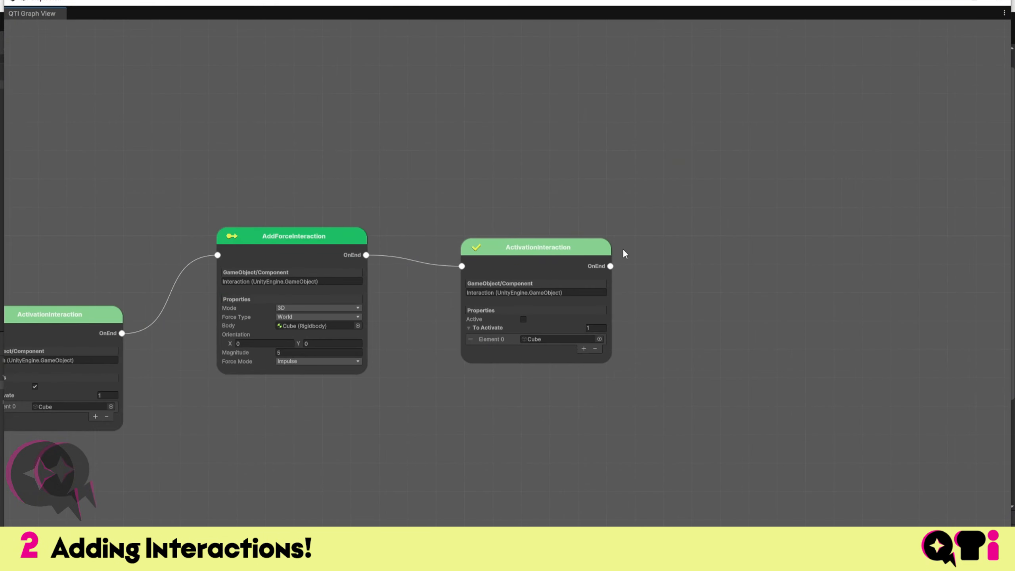
scroll(622, 249, up, 2)
middle_drag(490, 247, 491, 241)
middle_drag(614, 265, 702, 266)
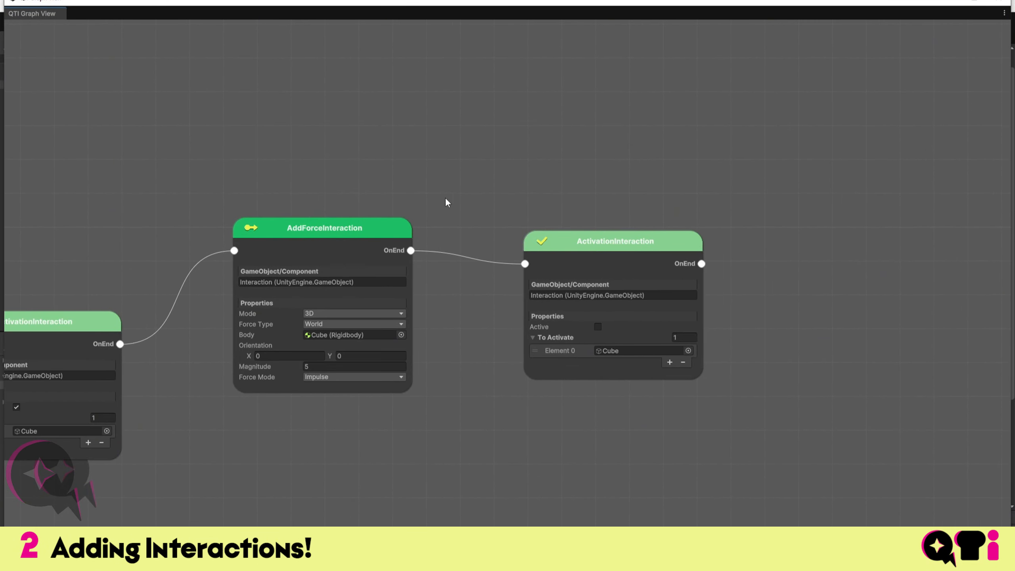
Look over the links between the Cube's activation, force and deactivation nodes once more and close the graph view
scroll(565, 180, down, 1)
middle_drag(415, 215, 376, 247)
scroll(376, 247, down, 2)
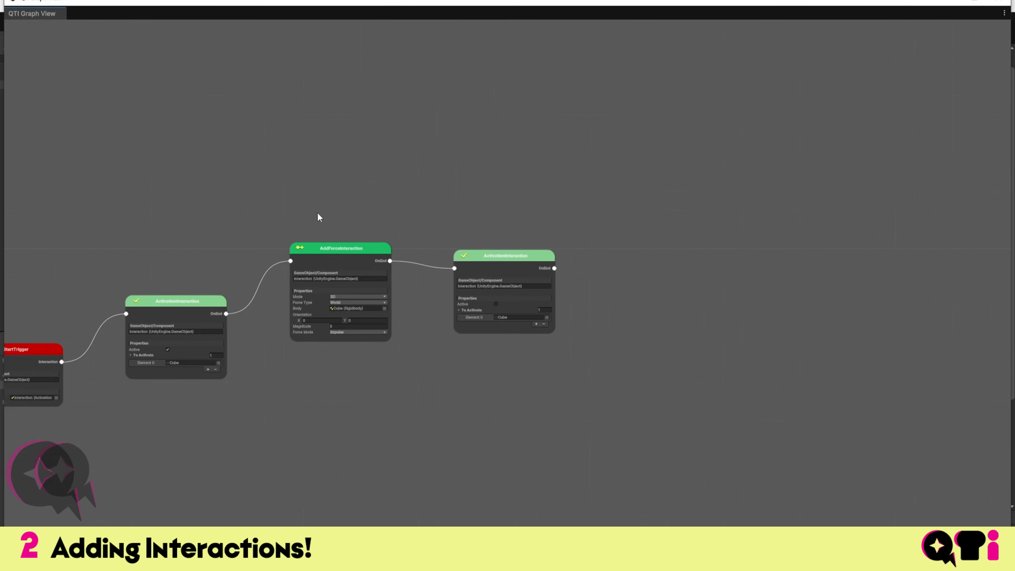
scroll(446, 203, up, 3)
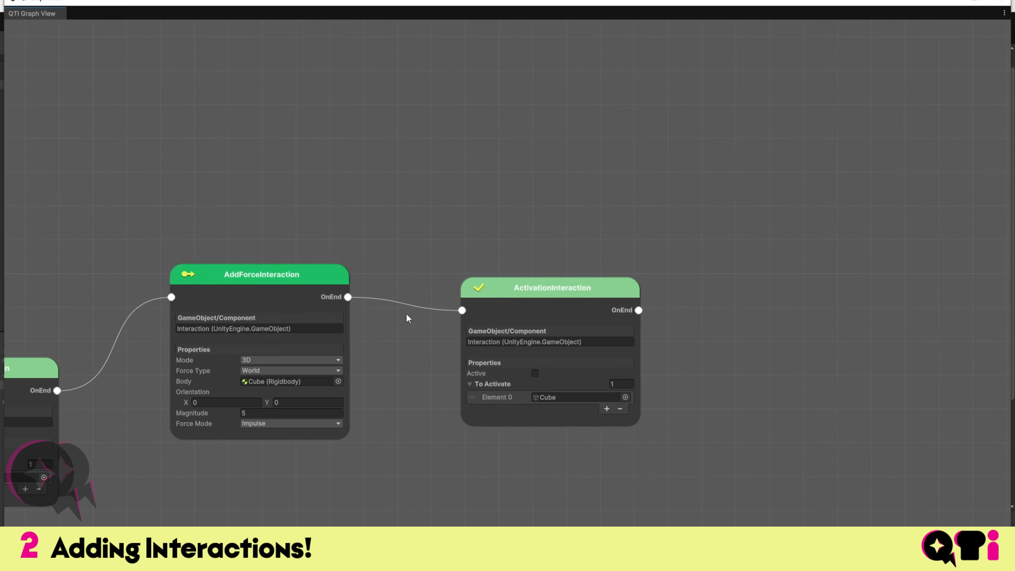
click(998, 2)
Insert a Delay Interaction between the Add Force Interaction and the last Activation Interaction, with a Wait Time of 3
scroll(828, 251, down, 4)
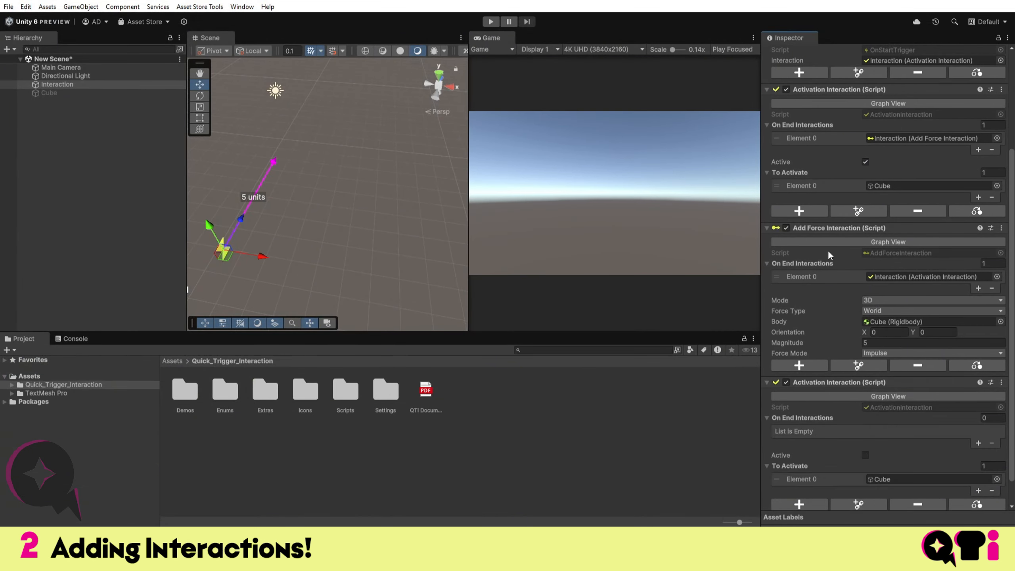
scroll(828, 255, down, 1)
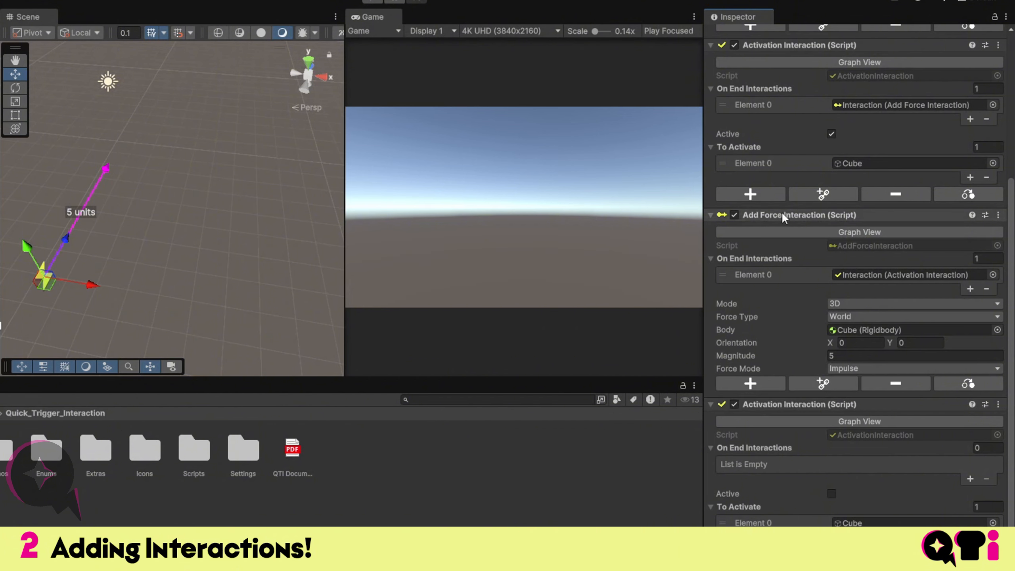
click(830, 383)
text(del)
key(Return)
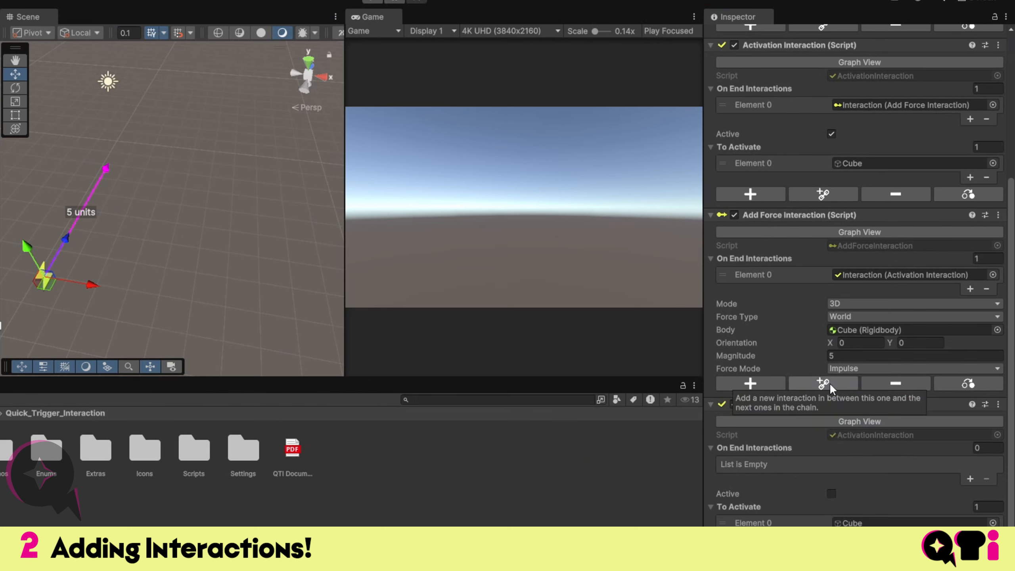
scroll(950, 443, down, 4)
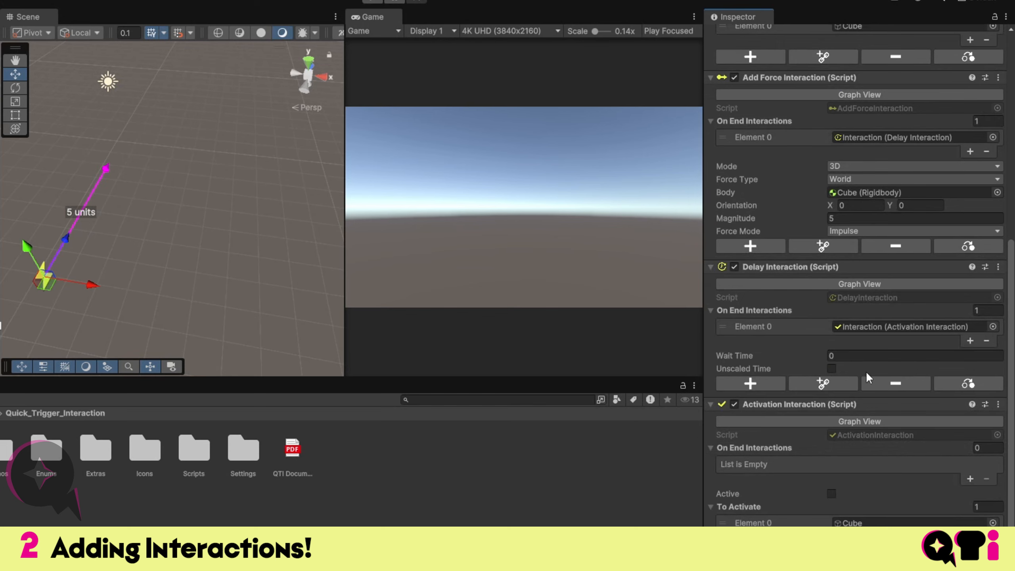
drag(786, 354, 881, 354)
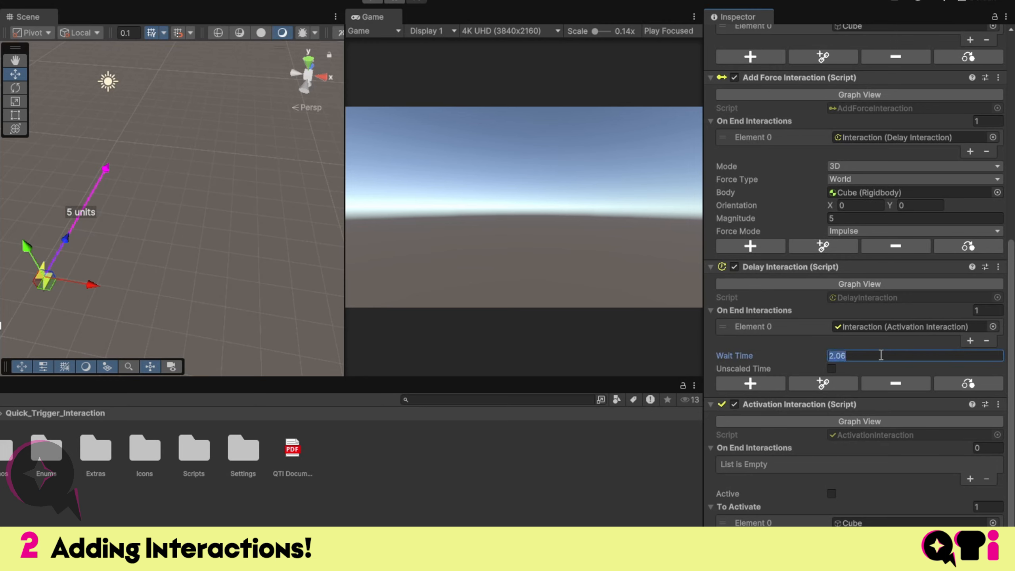
text(3)
Open the On Start Trigger's graph view and examine how the DelayInteraction node connects into the chain
scroll(417, 203, up, 1)
scroll(883, 156, up, 10)
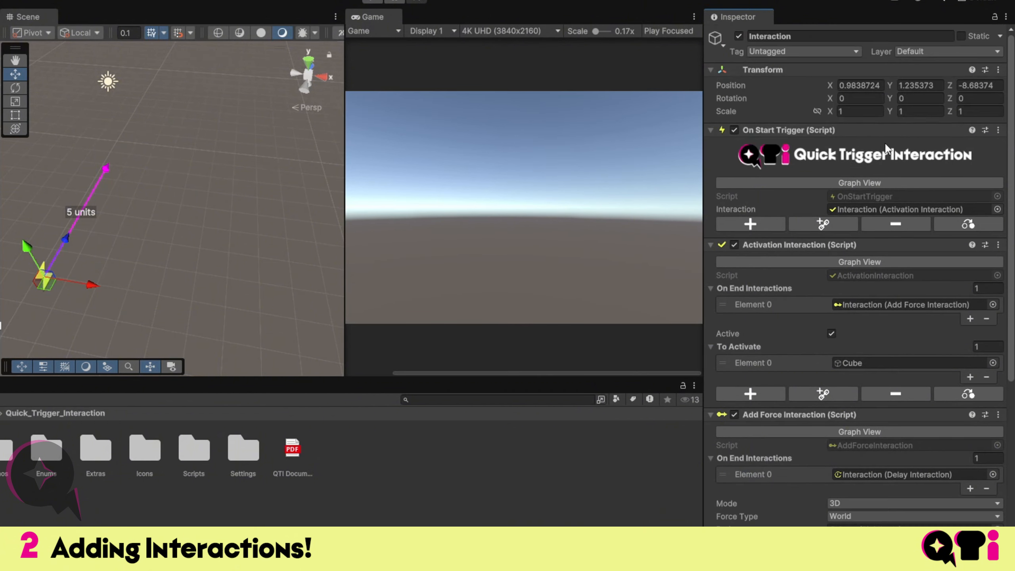
click(852, 185)
scroll(480, 280, down, 5)
middle_drag(499, 278, 333, 239)
scroll(333, 238, up, 4)
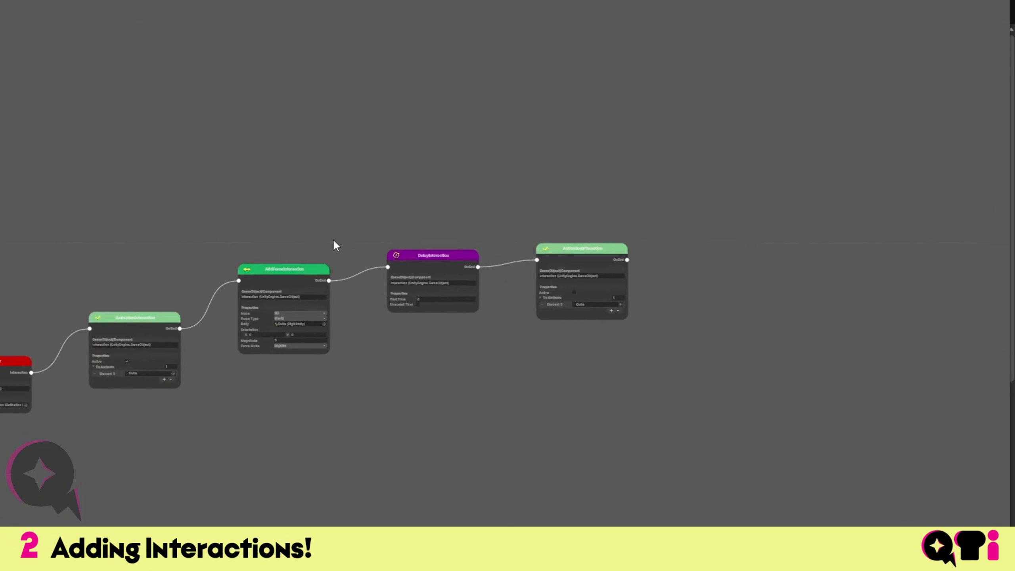
middle_drag(458, 247, 365, 211)
scroll(290, 282, up, 2)
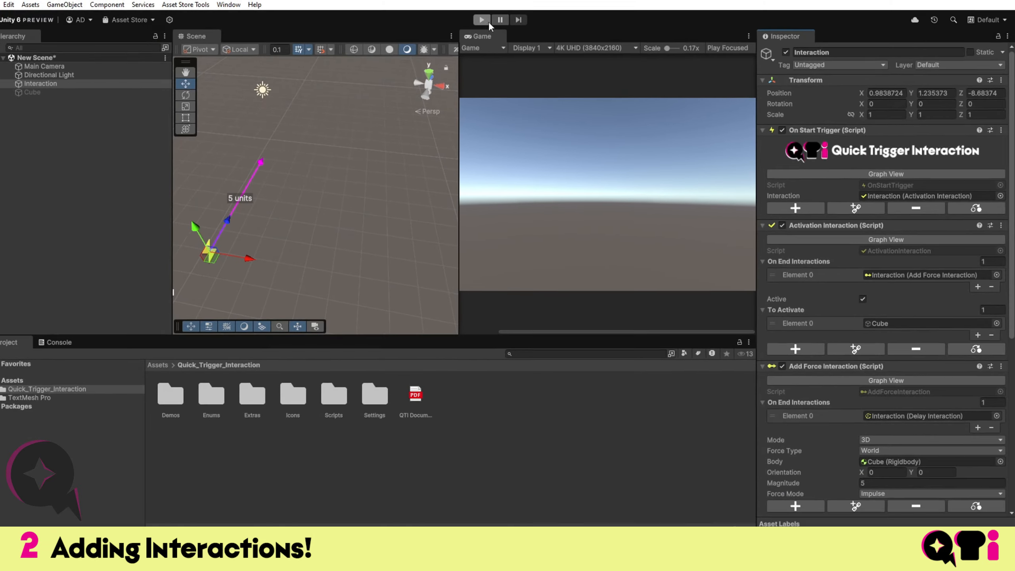
Run the scene to check the Cube's delayed deactivation after the force, and stop play mode
click(484, 20)
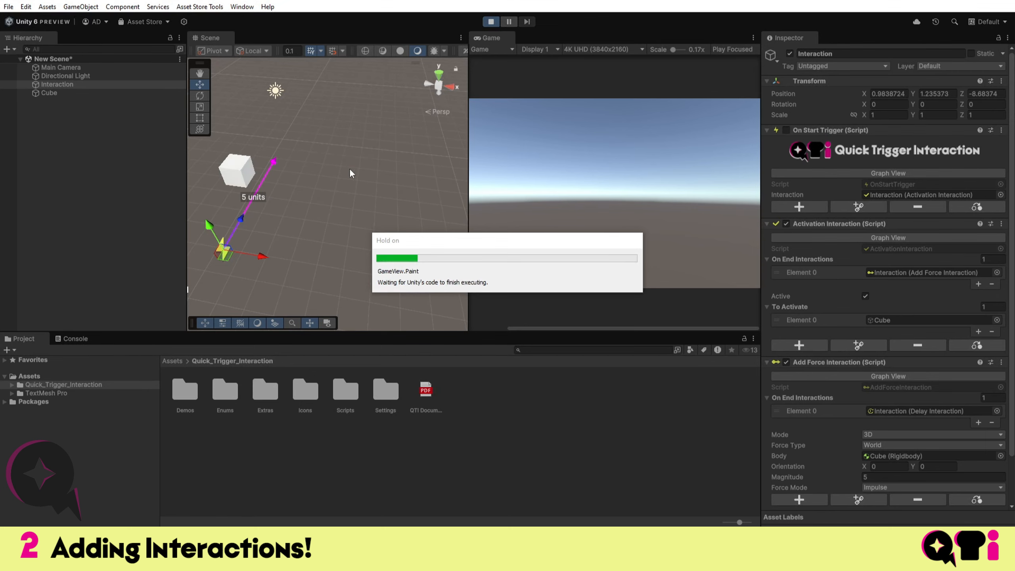
middle_drag(364, 148, 380, 285)
middle_drag(387, 244, 391, 152)
key(ctrl+s)
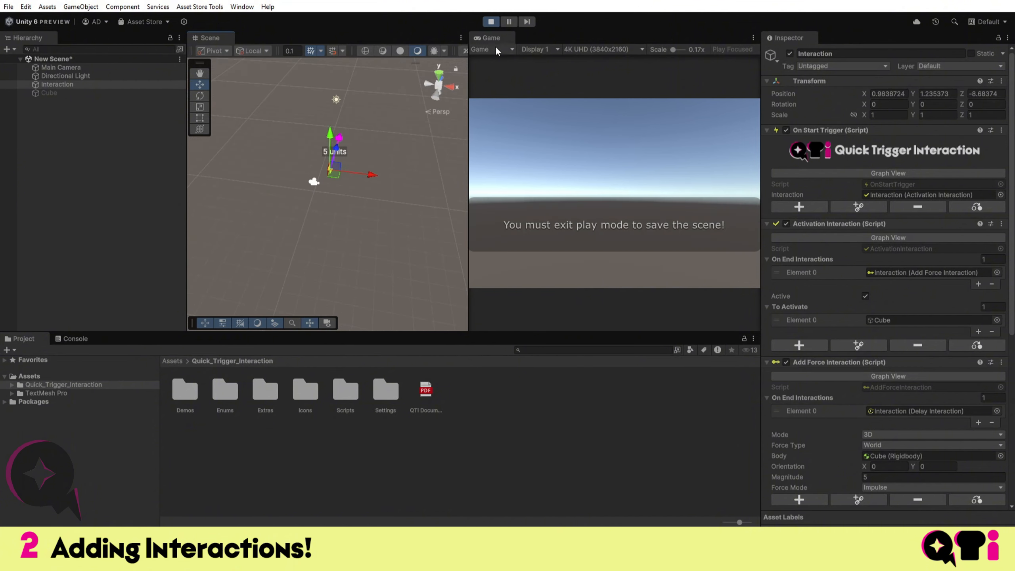
click(491, 21)
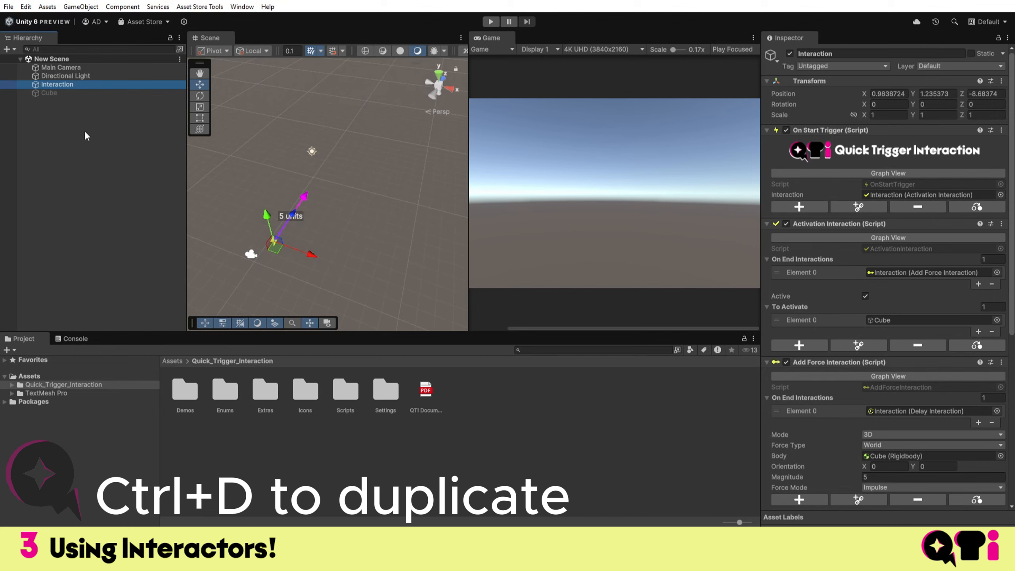
Duplicate the Interaction object, name the copy Interaction 2, and save the scene
key(ctrl+d)
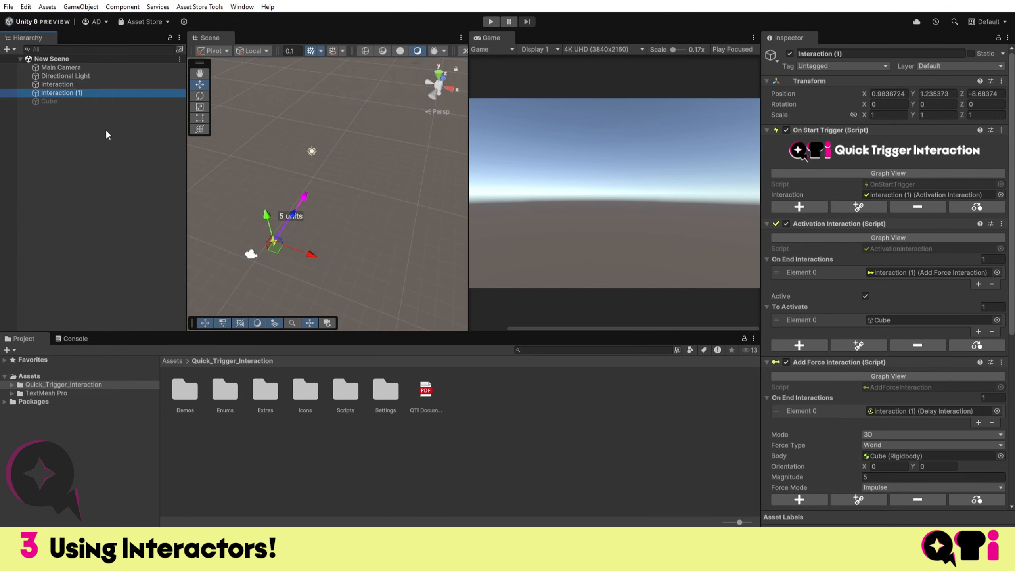
key(F2)
key(End)
key(BackSpace)
key(BackSpace)
key(BackSpace)
key(BackSpace)
text(2)
key(Return)
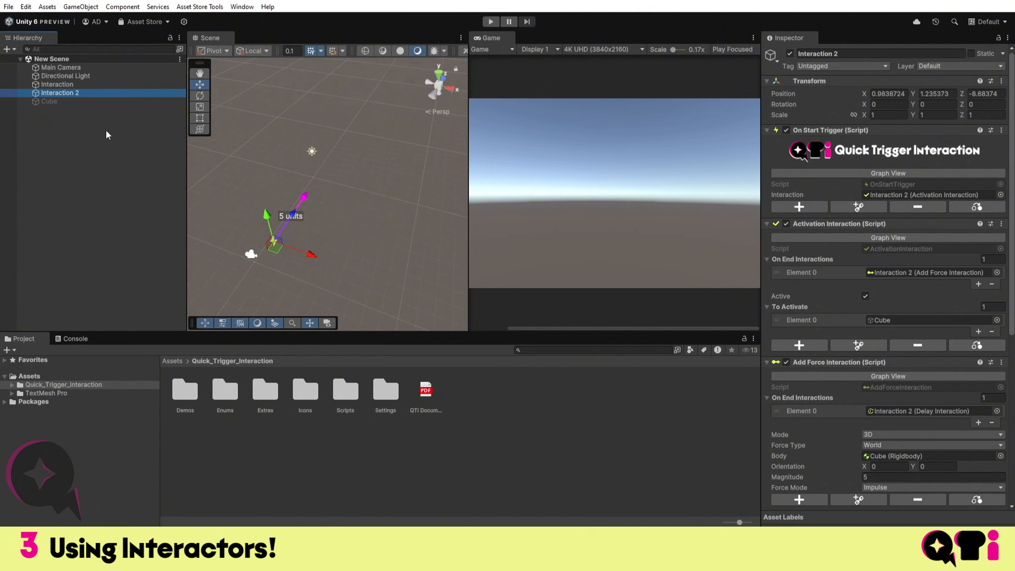
key(ctrl+s)
Create a 3D Sphere object in the scene beside the Cube
scroll(833, 230, down, 10)
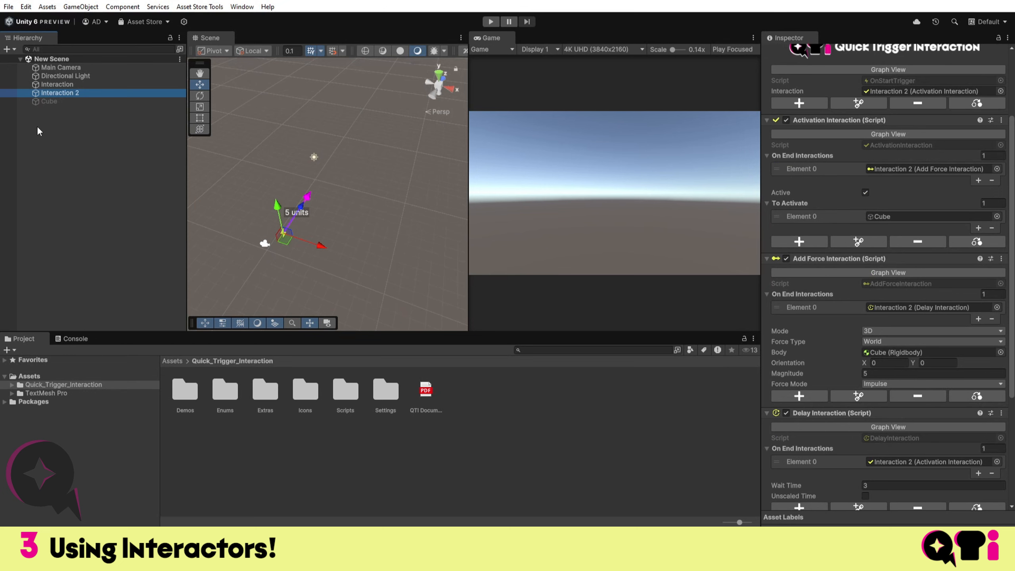
right_click(38, 132)
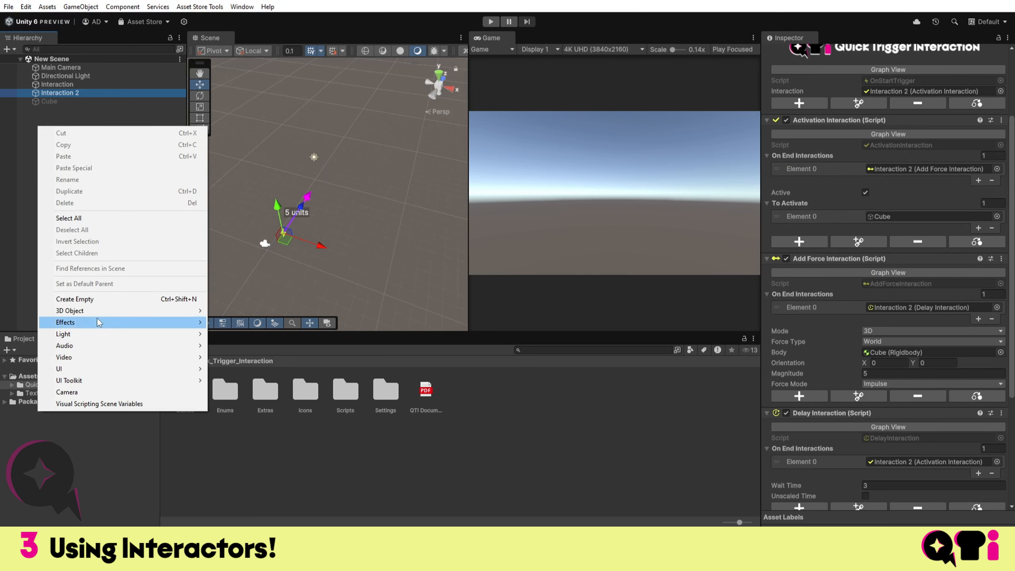
mouse_move(96, 311)
click(271, 321)
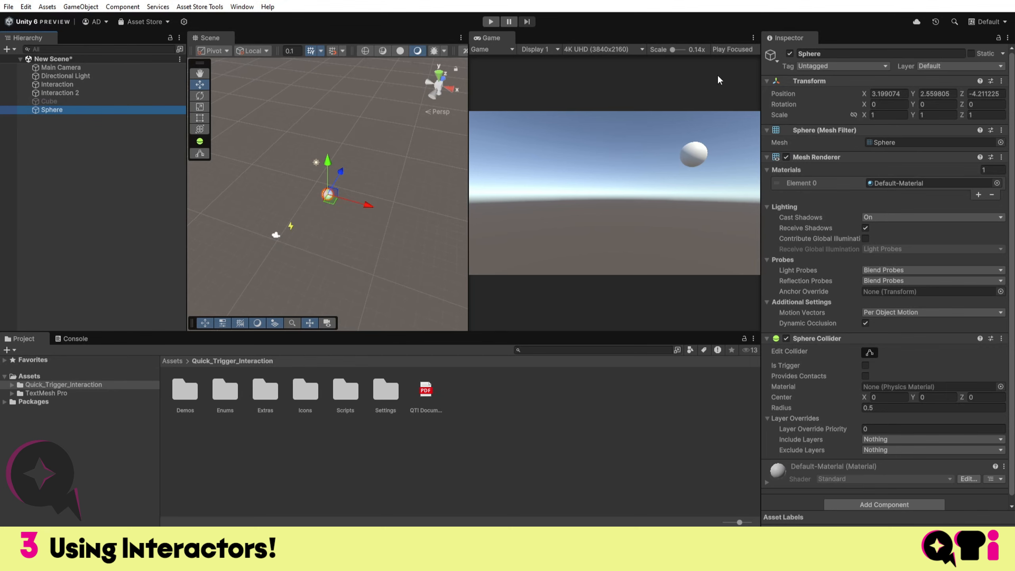
Temporarily activate the Cube to compare its placement with the Sphere, and deactivate it again
click(48, 101)
click(790, 53)
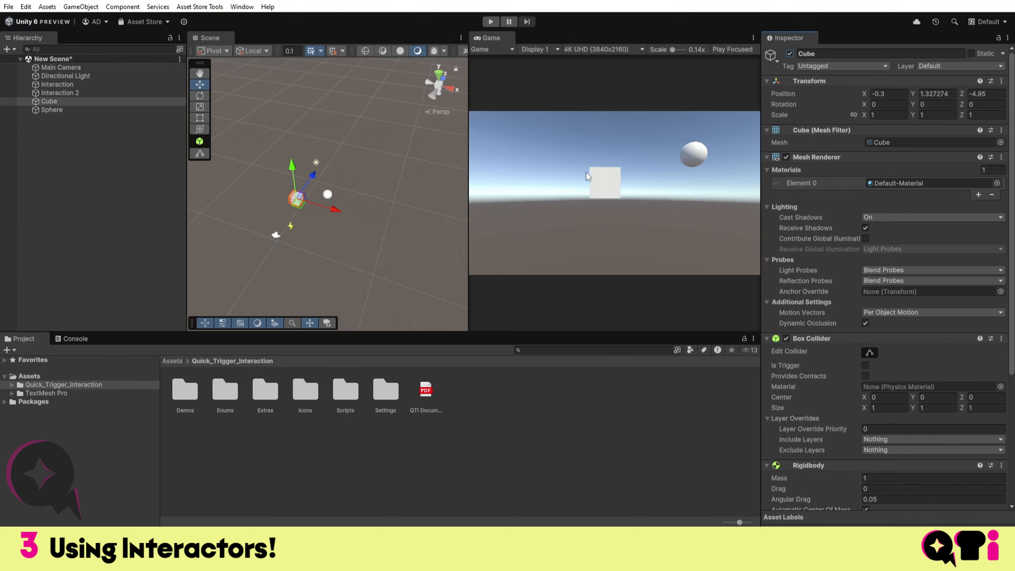
middle_drag(270, 187, 241, 176)
scroll(332, 187, up, 3)
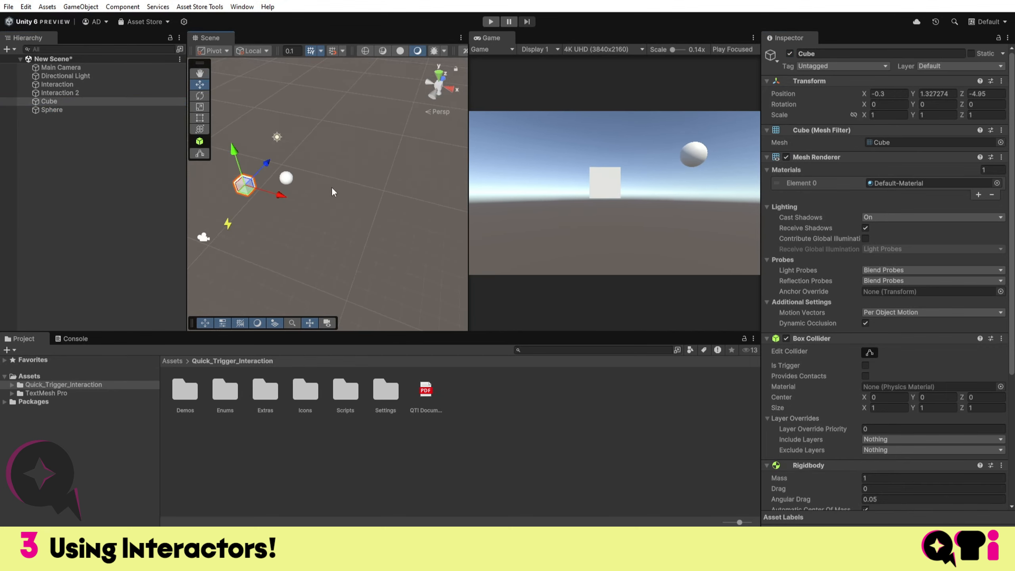
scroll(332, 189, down, 2)
click(790, 53)
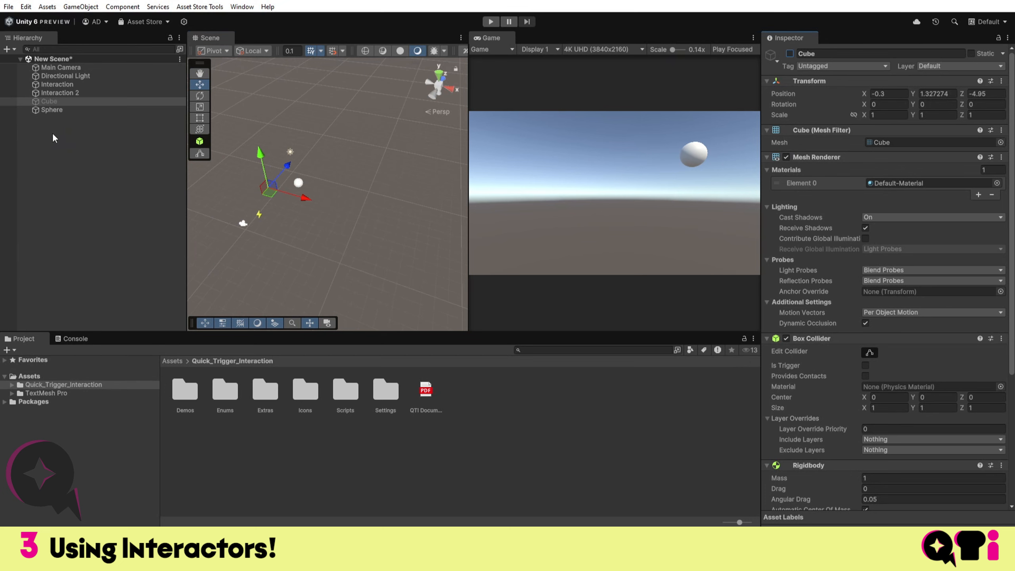
Deactivate the Sphere and assign it to the To Activate list of both Activation Interactions on Interaction 2
click(50, 110)
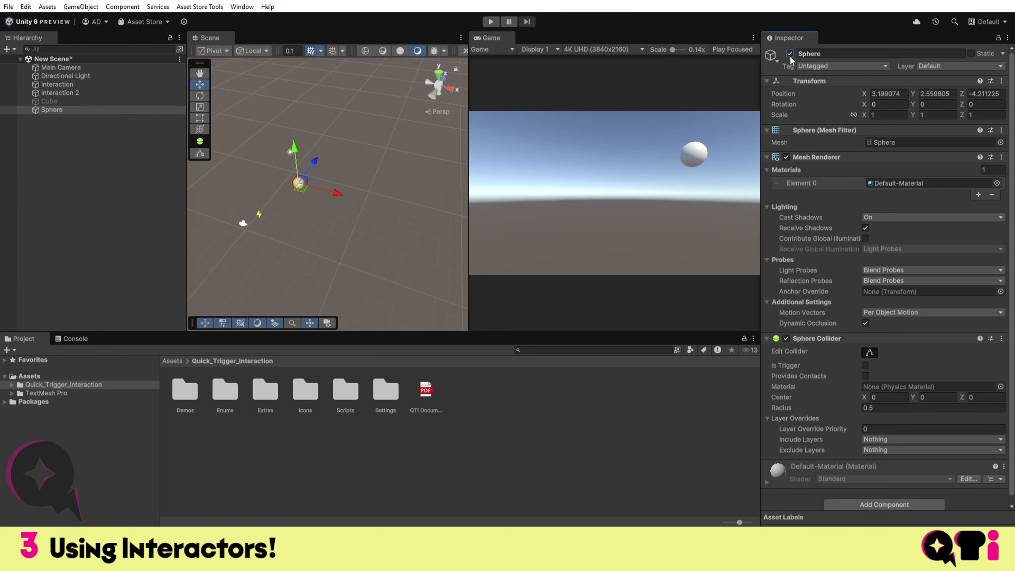
click(790, 54)
click(68, 94)
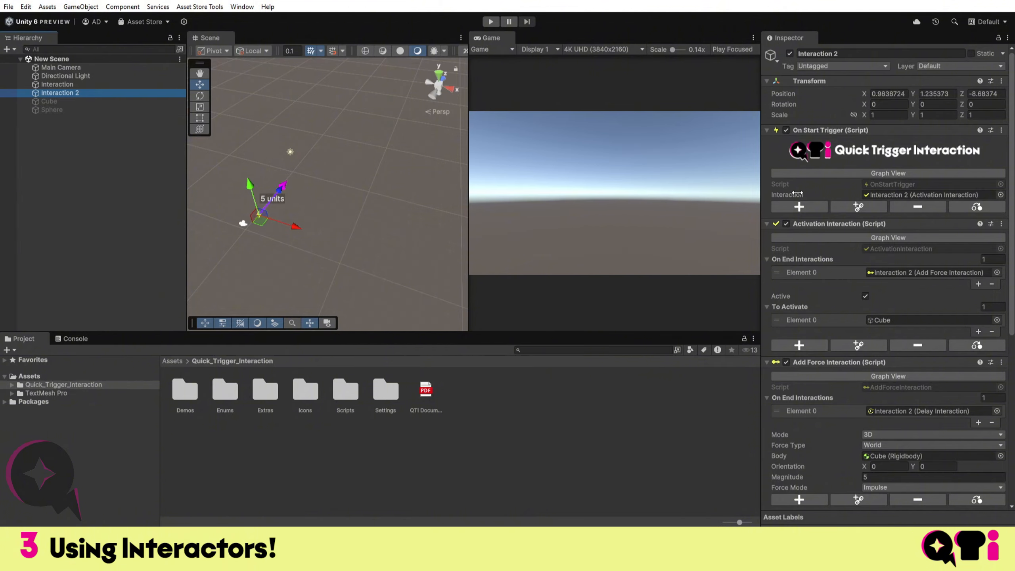
scroll(797, 193, down, 6)
drag(48, 110, 931, 140)
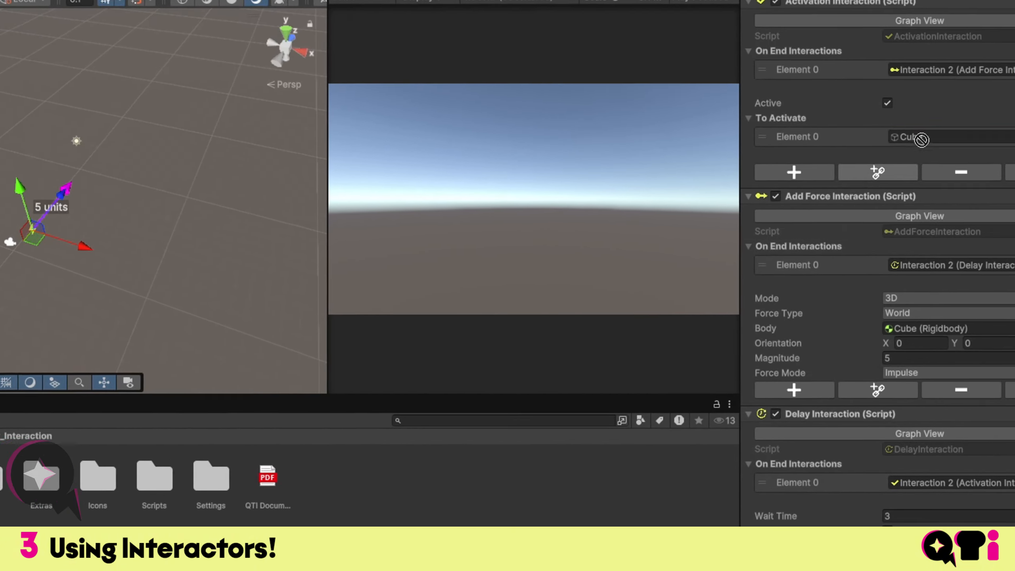
scroll(865, 286, down, 4)
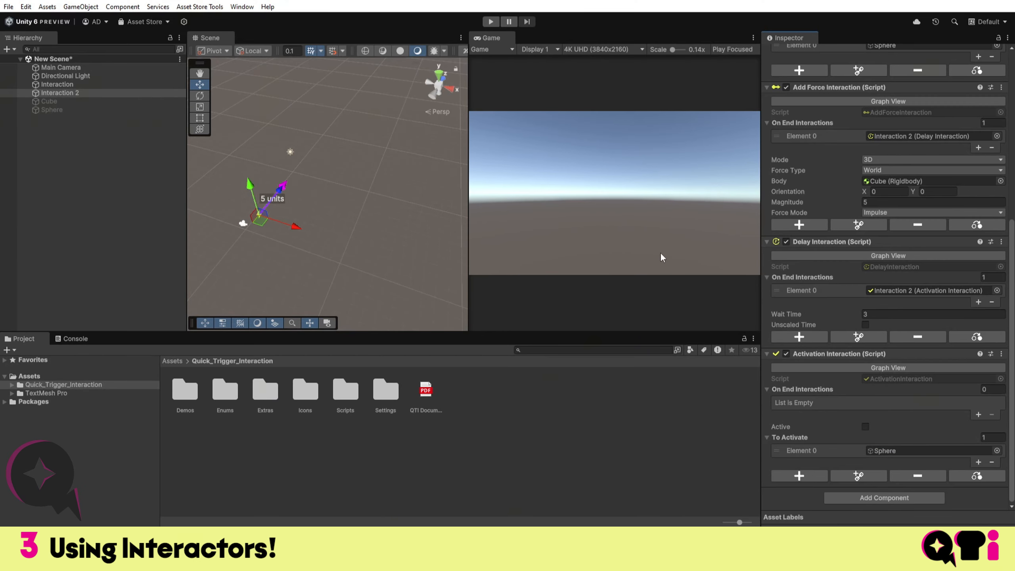
Add a Rigidbody component to the Sphere with Use Gravity turned off, and save the scene
click(52, 110)
click(870, 496)
text(rigi)
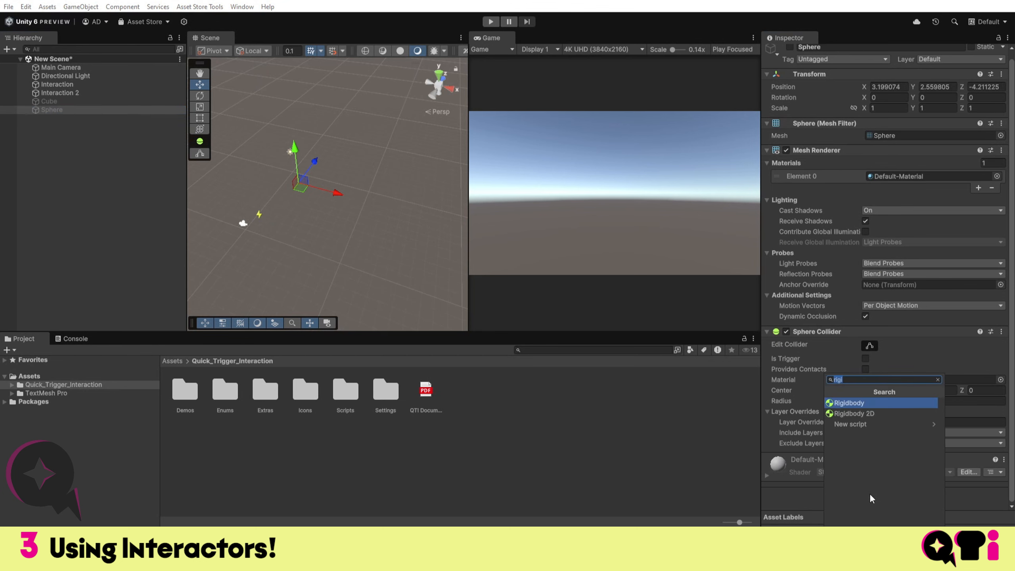
key(Up)
key(Up)
key(Up)
key(Up)
key(Up)
key(Up)
key(Up)
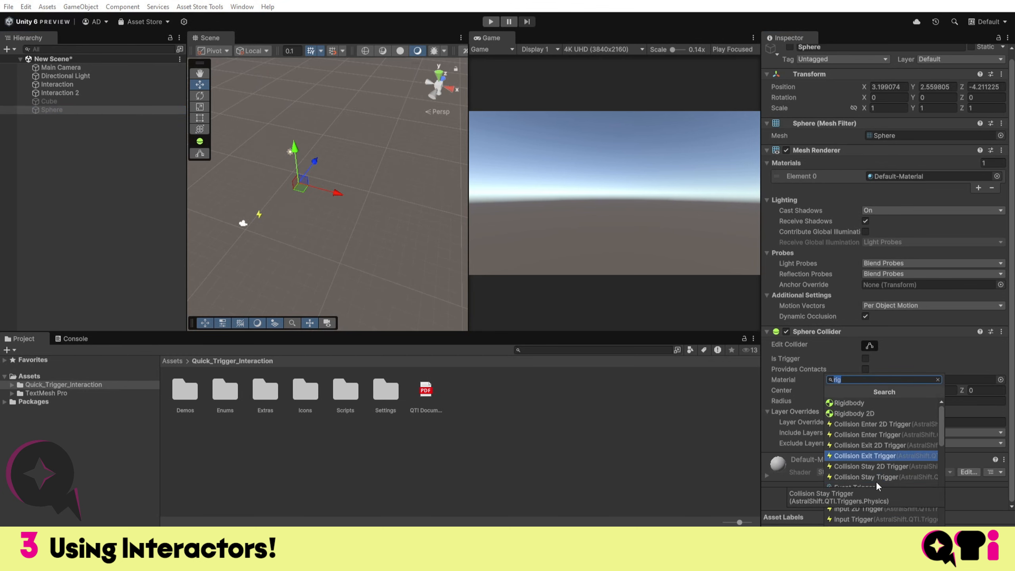
key(Return)
scroll(861, 344, down, 5)
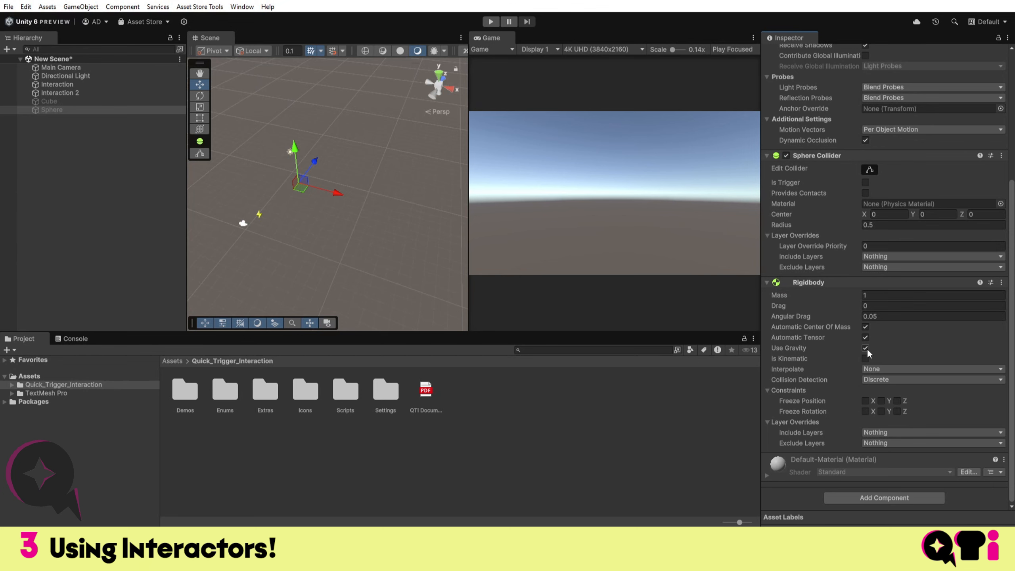
key(ctrl+s)
Assign the Sphere's Rigidbody as the Body of the Add Force Interaction on Interaction 2
click(57, 93)
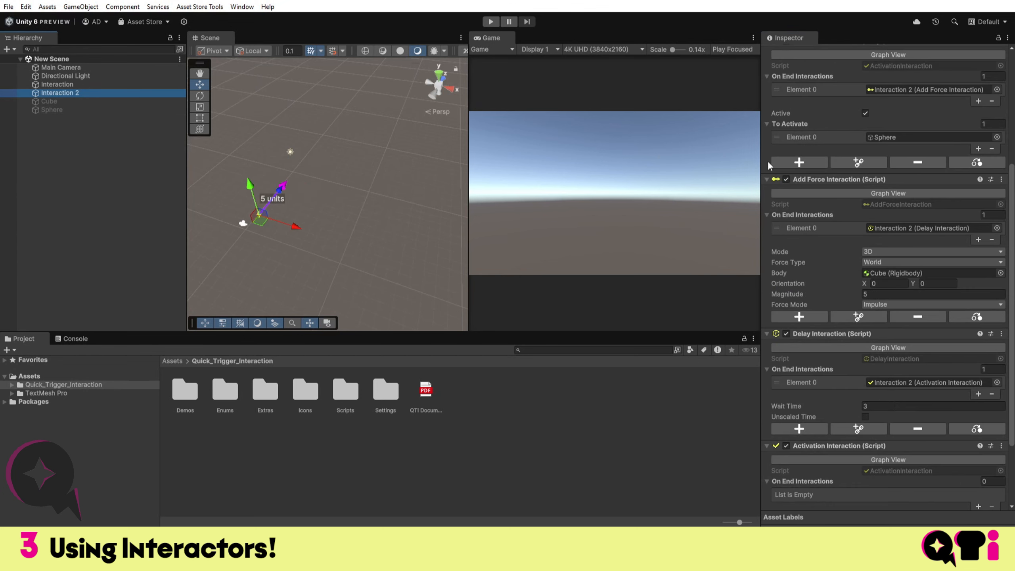
scroll(880, 208, down, 3)
scroll(933, 236, up, 2)
drag(59, 111, 887, 249)
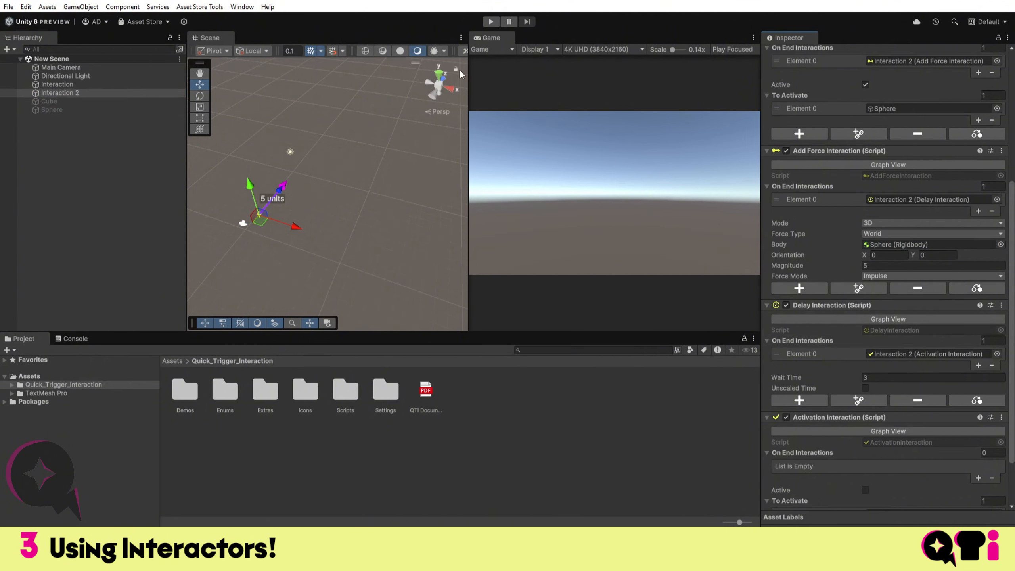
Run the scene to check the Cube and Sphere interaction chains together, and stop play mode
click(491, 21)
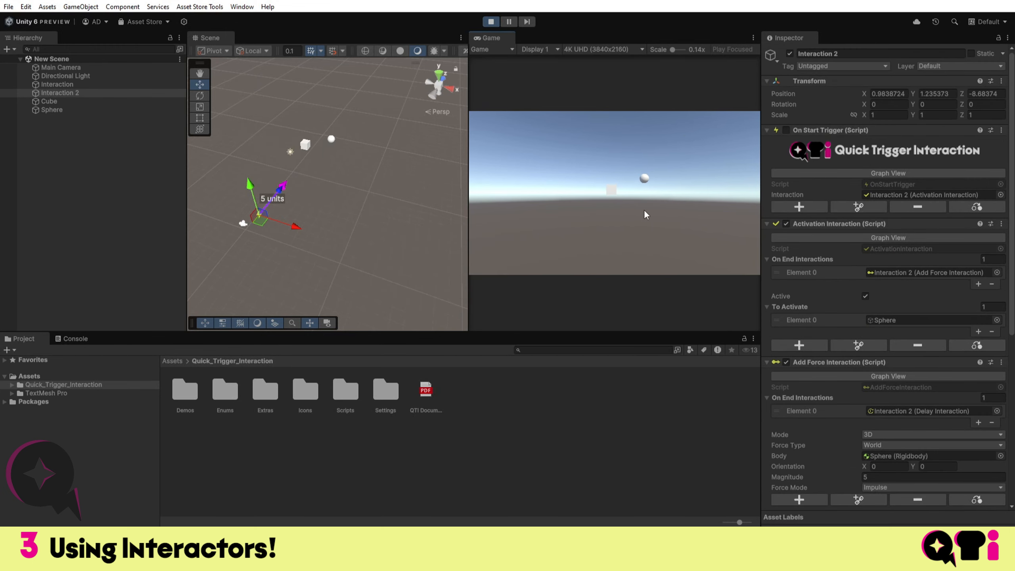
click(491, 21)
Replace Interaction 2's On Start Trigger with the Physics StepOn trigger, adding a BoxCollider as its required collider
click(79, 95)
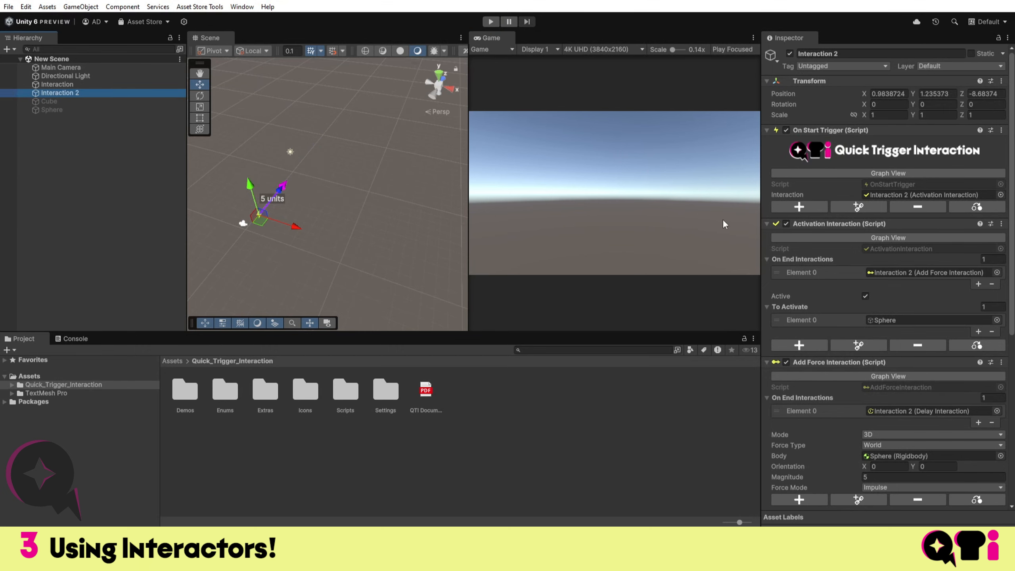
alt+drag(252, 121, 358, 133)
scroll(358, 133, up, 2)
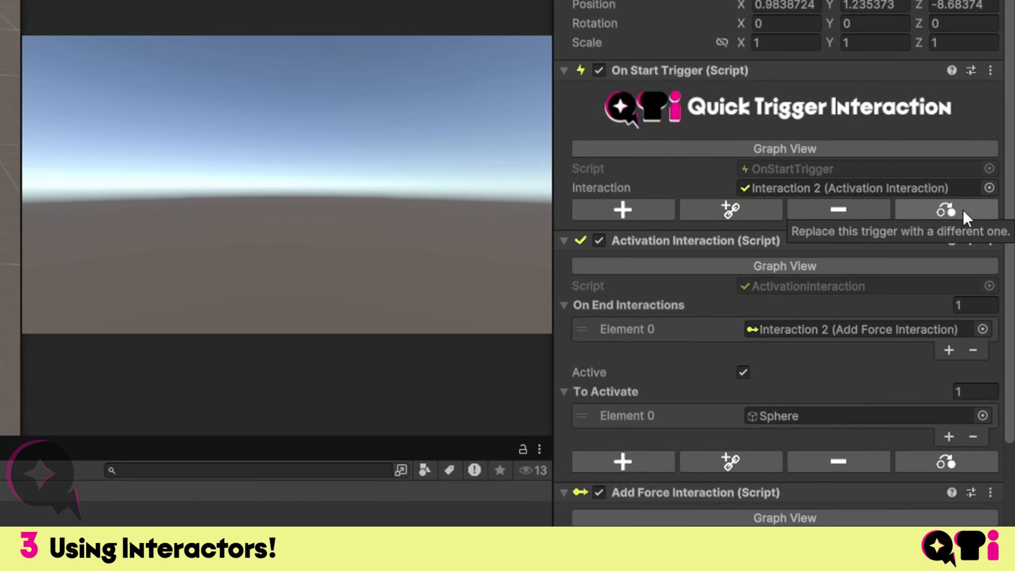
click(959, 210)
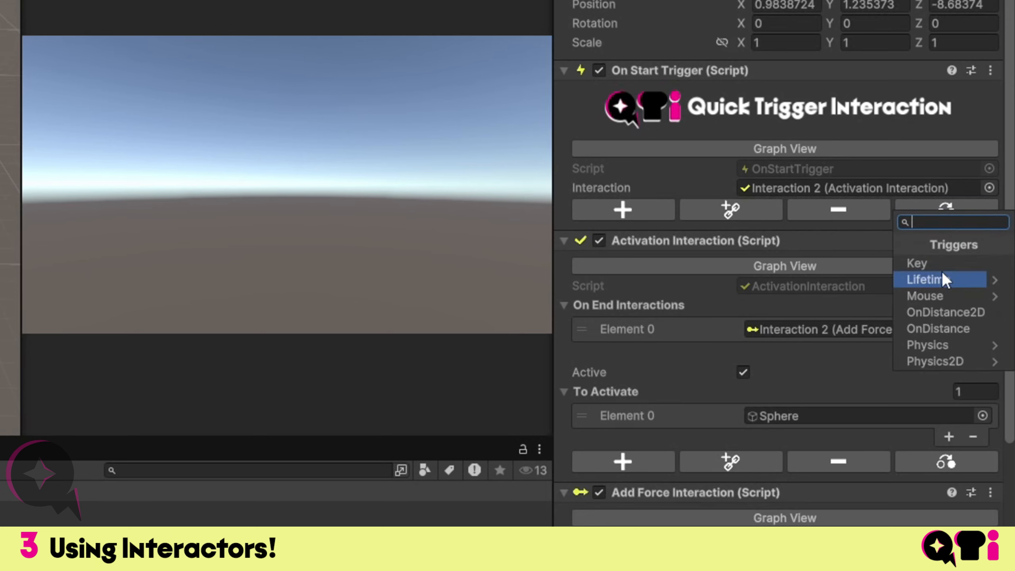
click(947, 339)
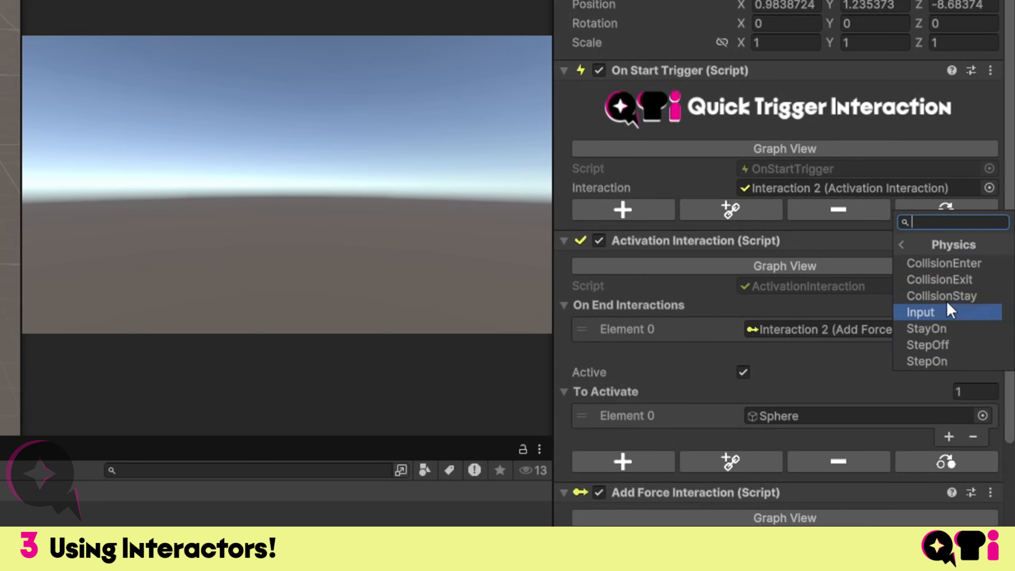
click(942, 361)
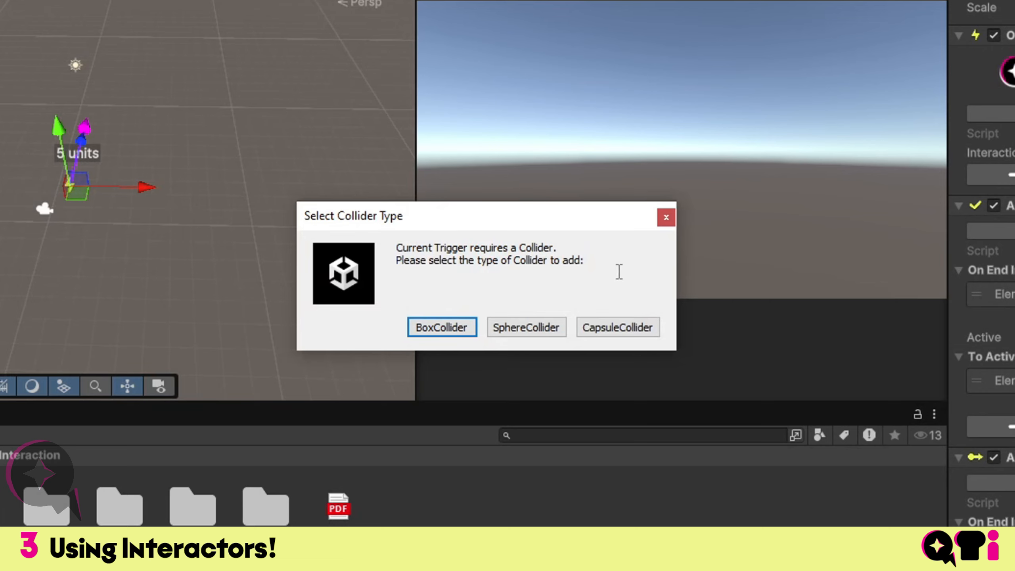
drag(484, 225, 541, 240)
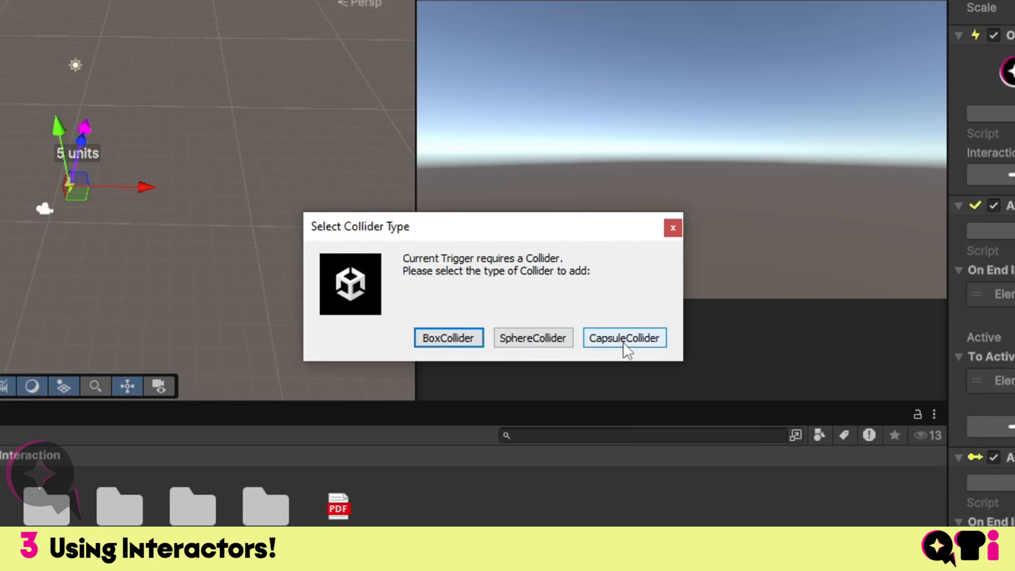
click(444, 343)
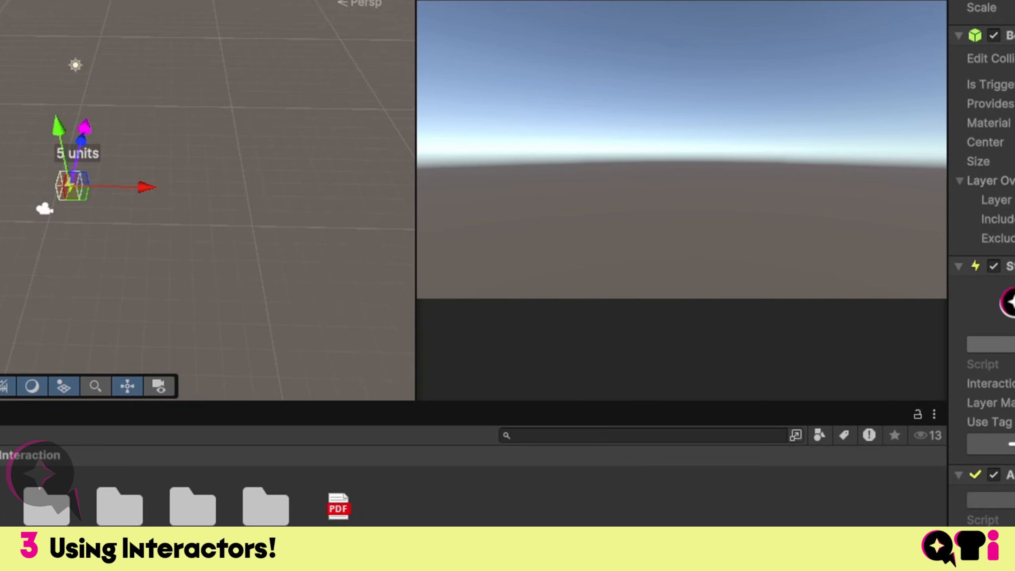
Examine the new Box Collider and Step On Trigger settings on Interaction 2
scroll(385, 169, down, 1)
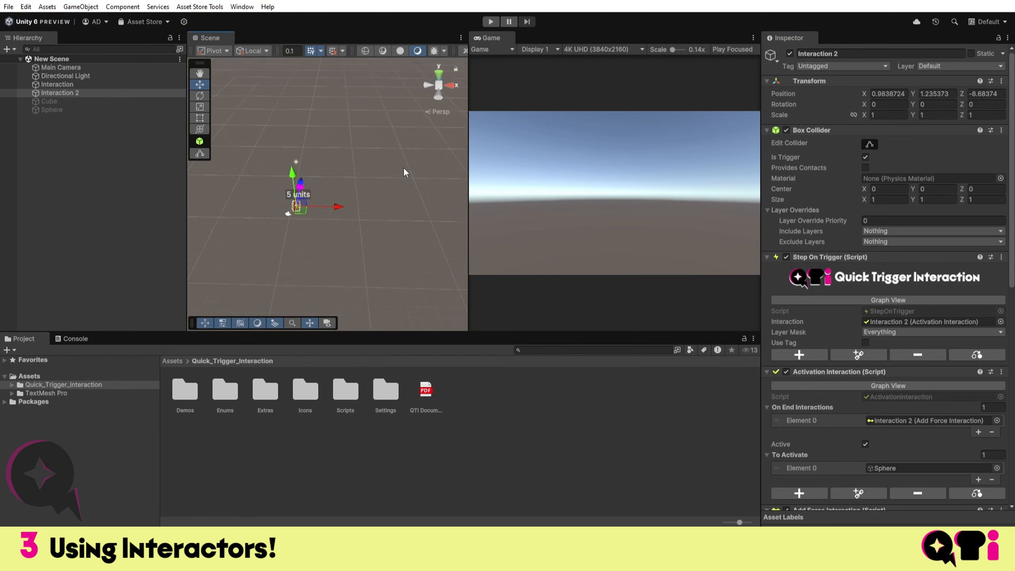
scroll(402, 168, up, 1)
middle_drag(403, 168, 489, 163)
scroll(490, 163, up, 1)
scroll(396, 171, down, 2)
scroll(548, 191, down, 1)
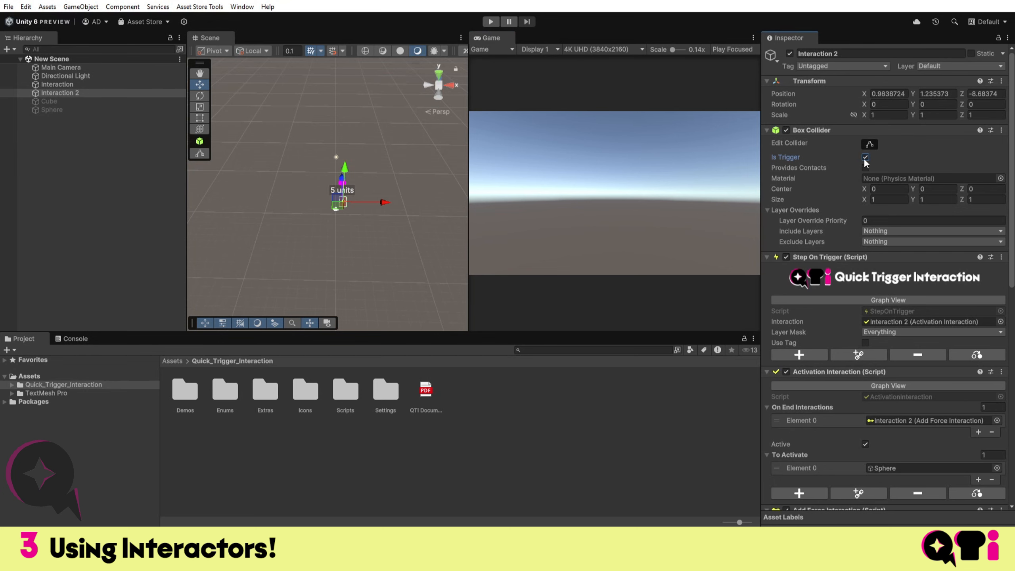
scroll(836, 260, down, 5)
scroll(790, 248, up, 5)
Move Interaction 2 forward along its Z axis, away from the camera, to about Z -3.23
scroll(390, 175, up, 4)
right_drag(345, 199, 326, 202)
mouse_move(326, 201)
middle_down()
mouse_move(349, 194)
mouse_move(277, 209)
mouse_move(345, 202)
middle_up()
scroll(295, 209, up, 6)
right_drag(345, 202, 317, 168)
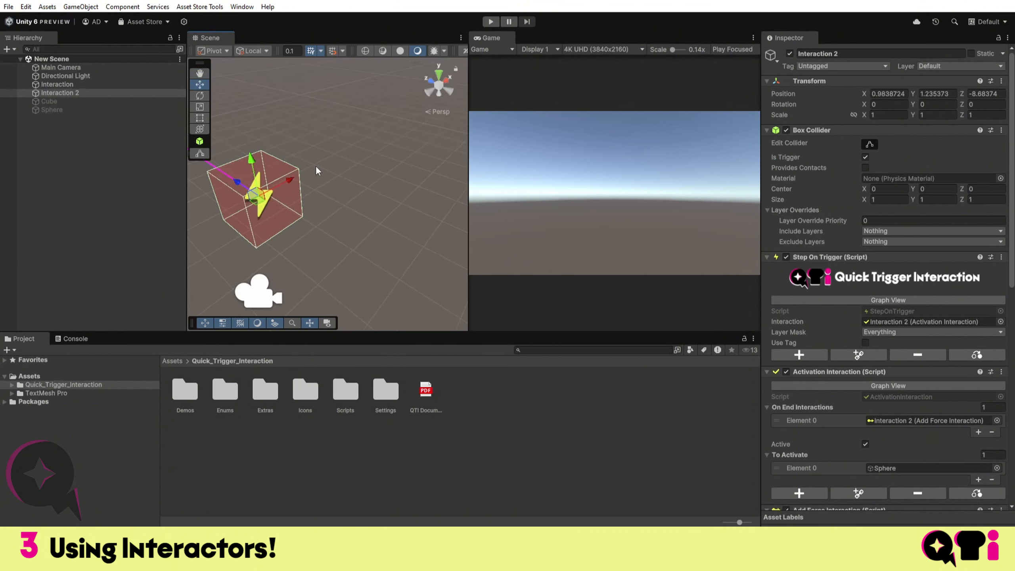
key(f)
scroll(333, 238, up, 3)
middle_drag(343, 214, 346, 235)
scroll(308, 220, down, 10)
scroll(347, 235, down, 3)
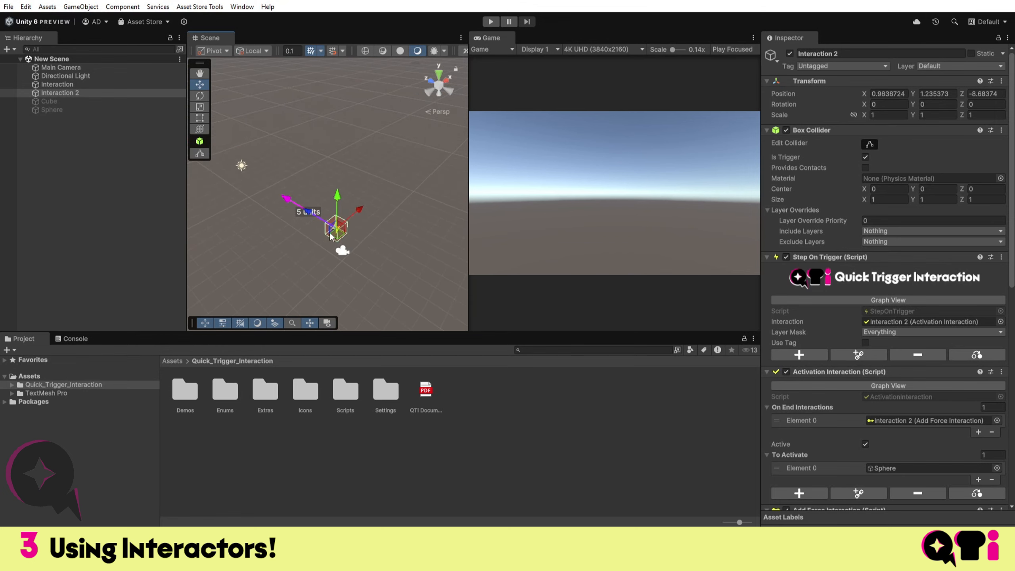
drag(306, 215, 257, 187)
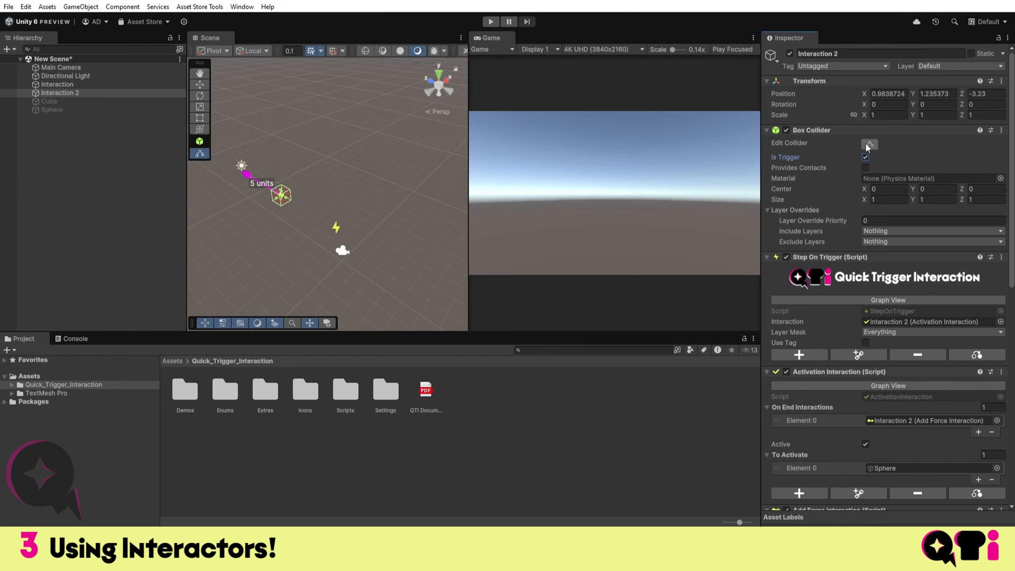
Reshape Interaction 2's Box Collider in the scene into a tall, wide wall about 5.8 × 5.1 × 1.76 in size
scroll(303, 216, up, 10)
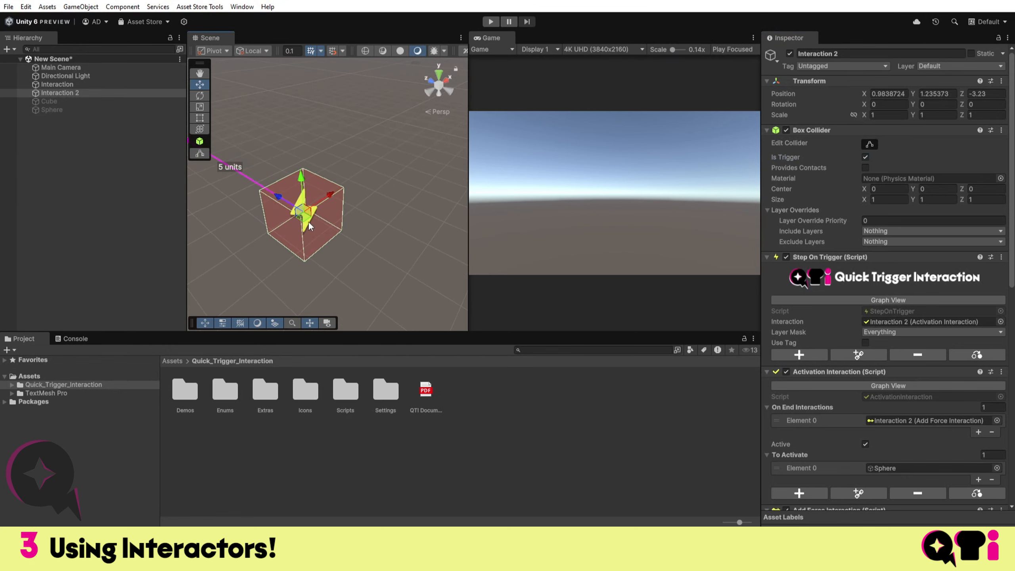
middle_drag(312, 227, 282, 211)
click(869, 144)
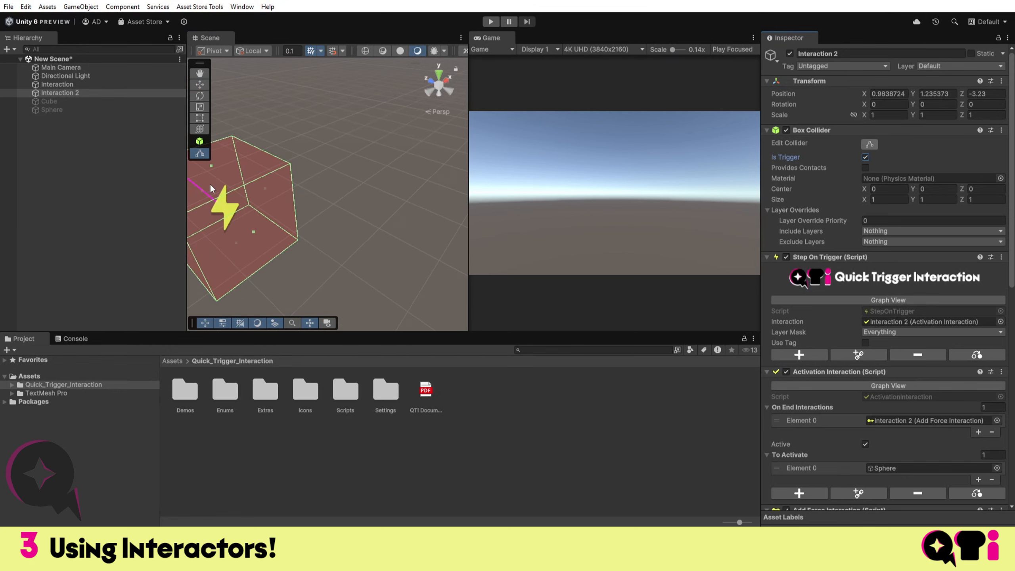
key(f)
drag(295, 247, 172, 337)
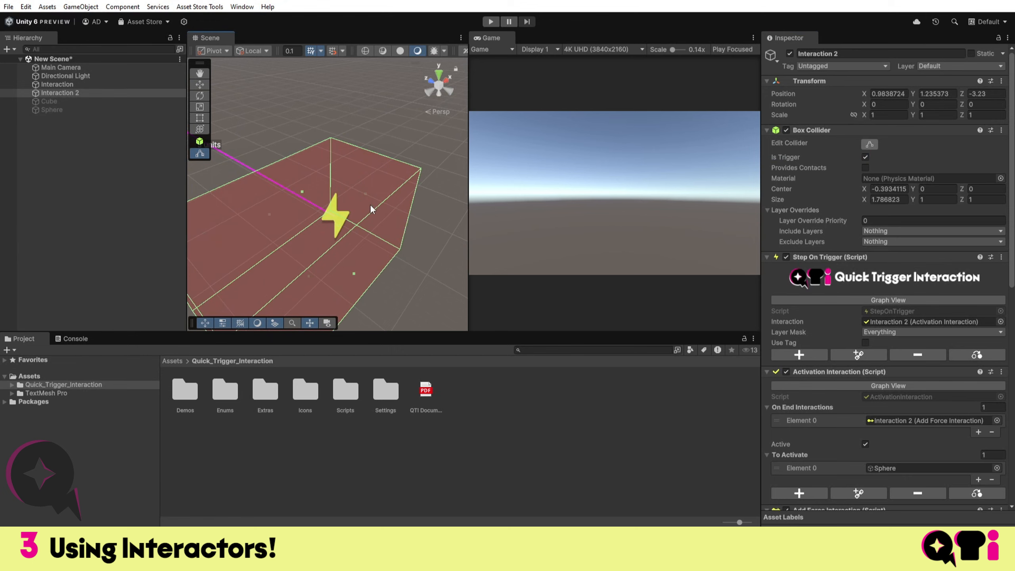
drag(367, 192, 427, 195)
scroll(404, 193, down, 2)
drag(392, 160, 384, 4)
scroll(391, 205, down, 3)
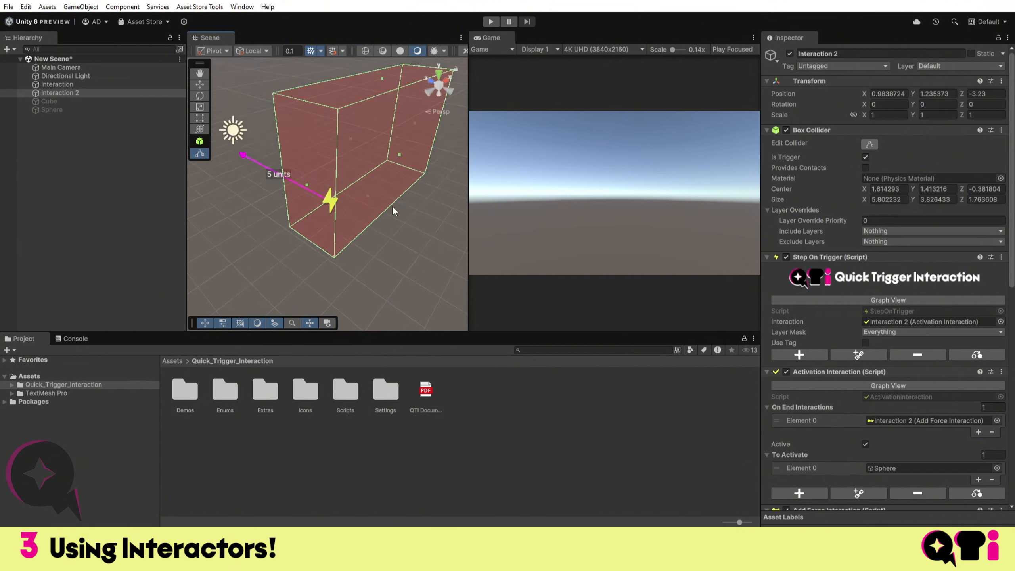
drag(363, 120, 363, 91)
scroll(379, 129, down, 2)
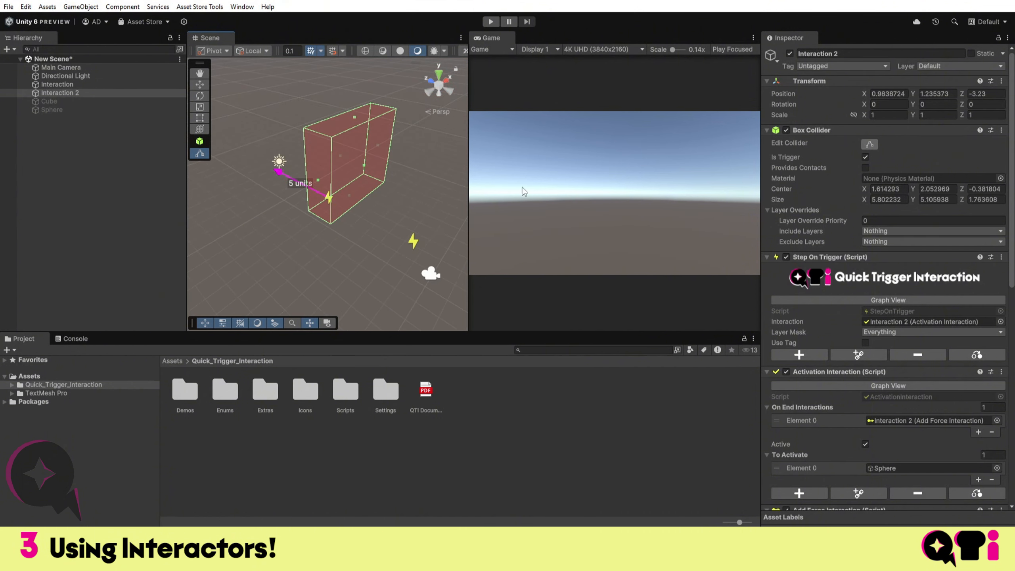
click(868, 144)
Activate the Cube as a visible reference for positioning the trigger volume
alt+drag(373, 162, 287, 168)
scroll(287, 168, down, 3)
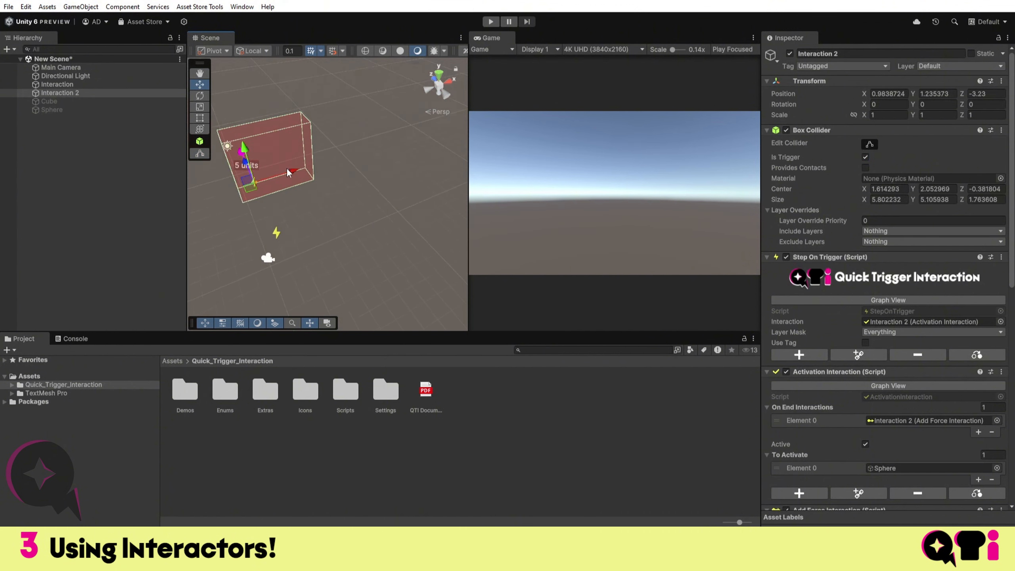
middle_drag(286, 168, 308, 143)
click(62, 102)
click(789, 53)
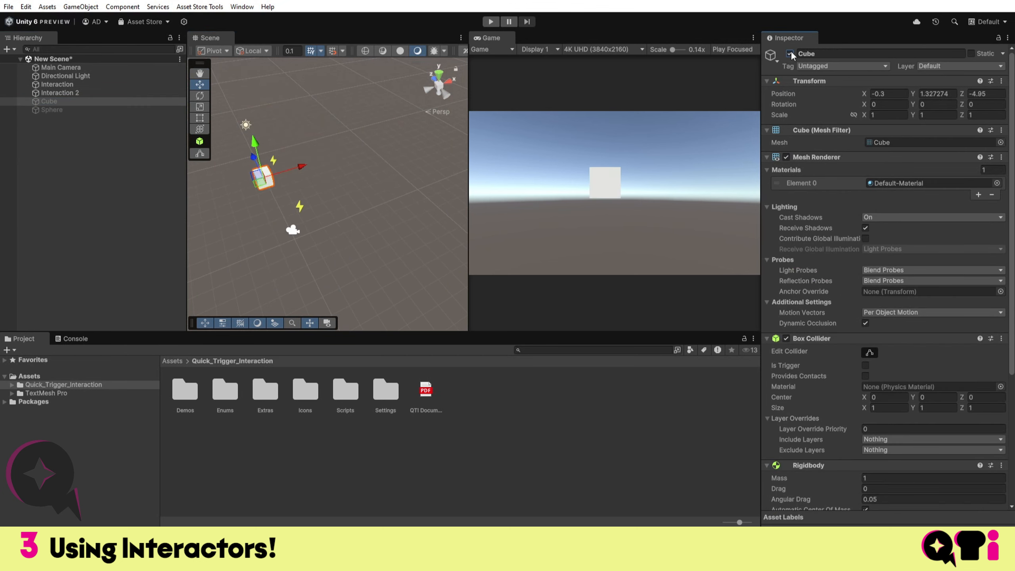
Move Interaction 2's trigger volume into the Cube's path, to about X -0.85, Y 0.05, Z 2.47
click(66, 86)
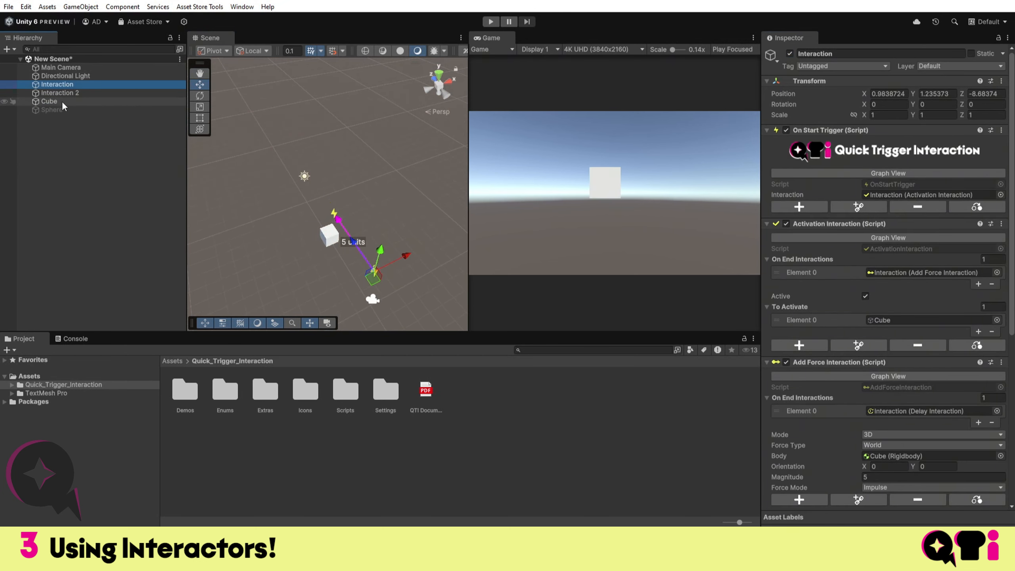
click(60, 93)
middle_drag(339, 199, 383, 220)
drag(404, 221, 280, 160)
drag(279, 160, 304, 168)
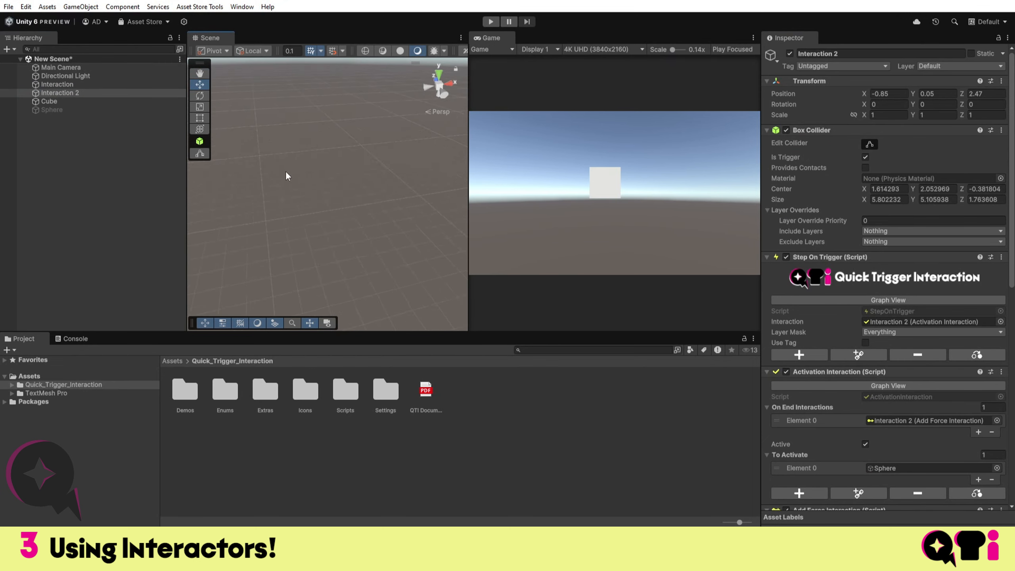
right_drag(285, 174, 350, 185)
middle_drag(350, 186, 372, 245)
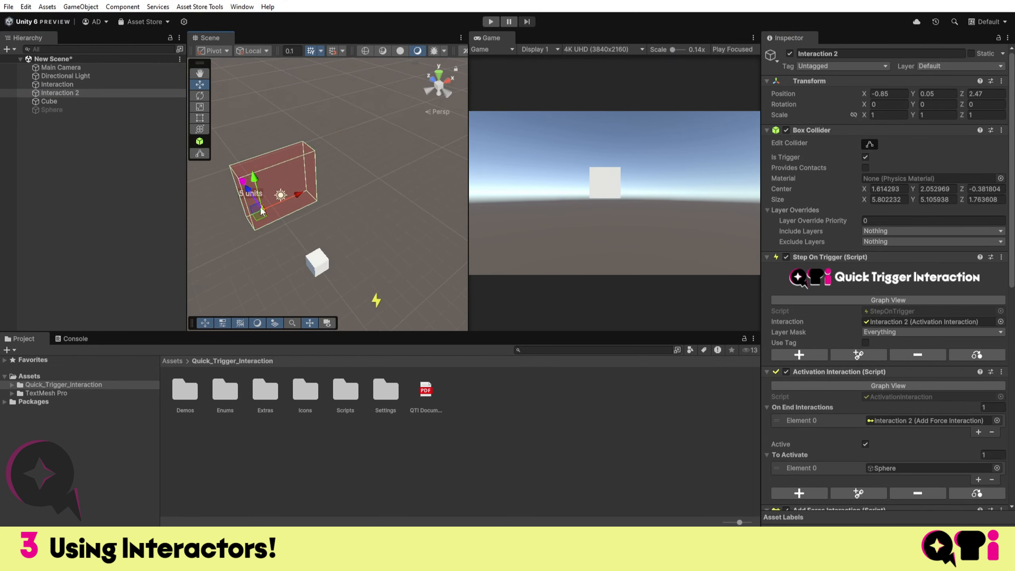
middle_drag(262, 210, 324, 199)
scroll(311, 195, down, 4)
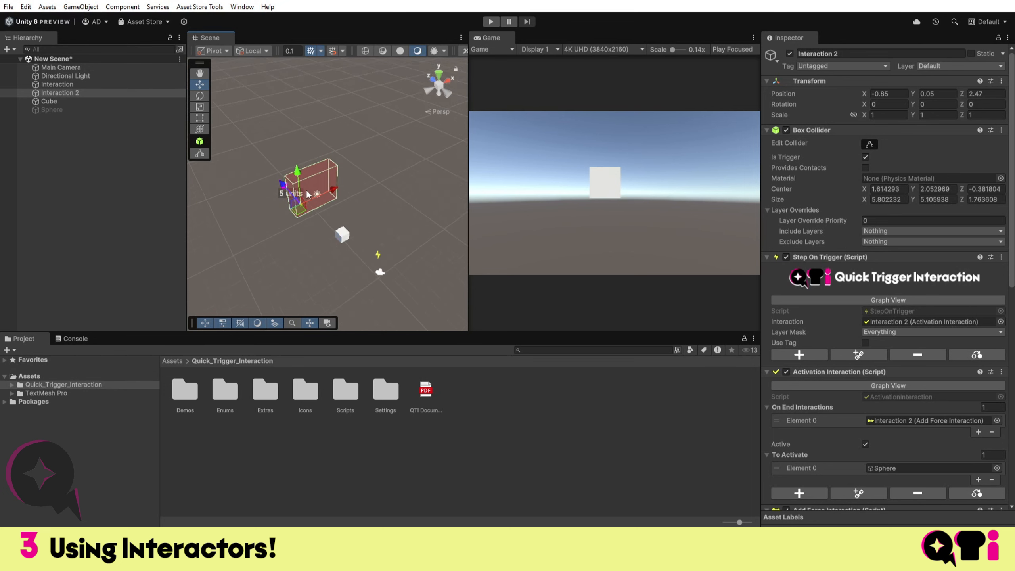
click(80, 101)
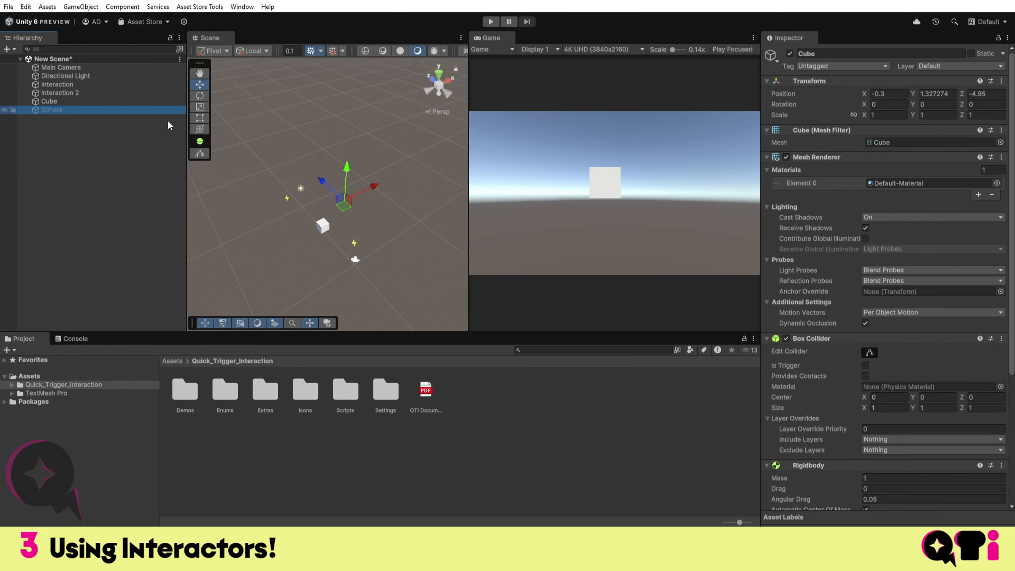
click(136, 112)
click(73, 100)
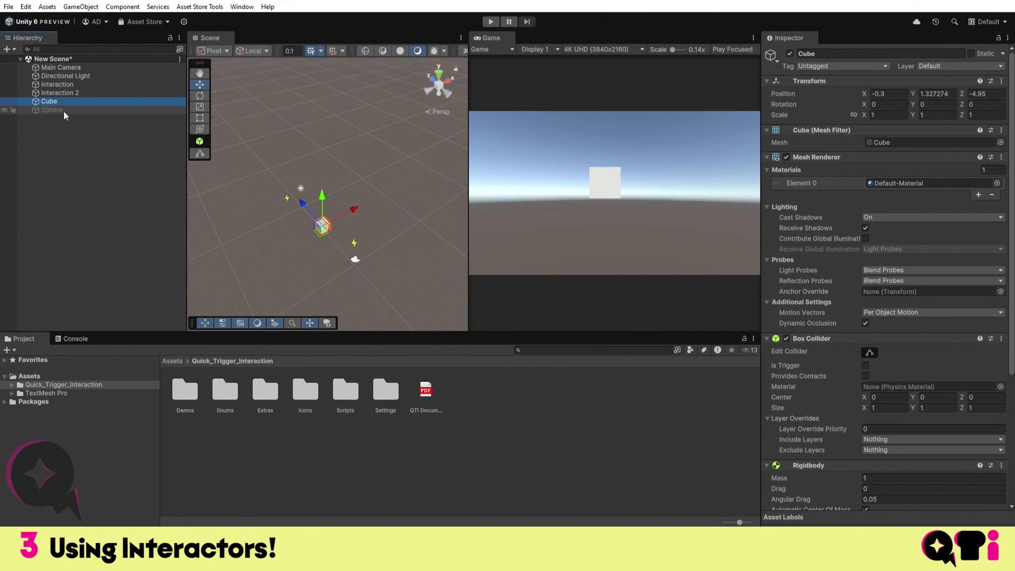
click(68, 94)
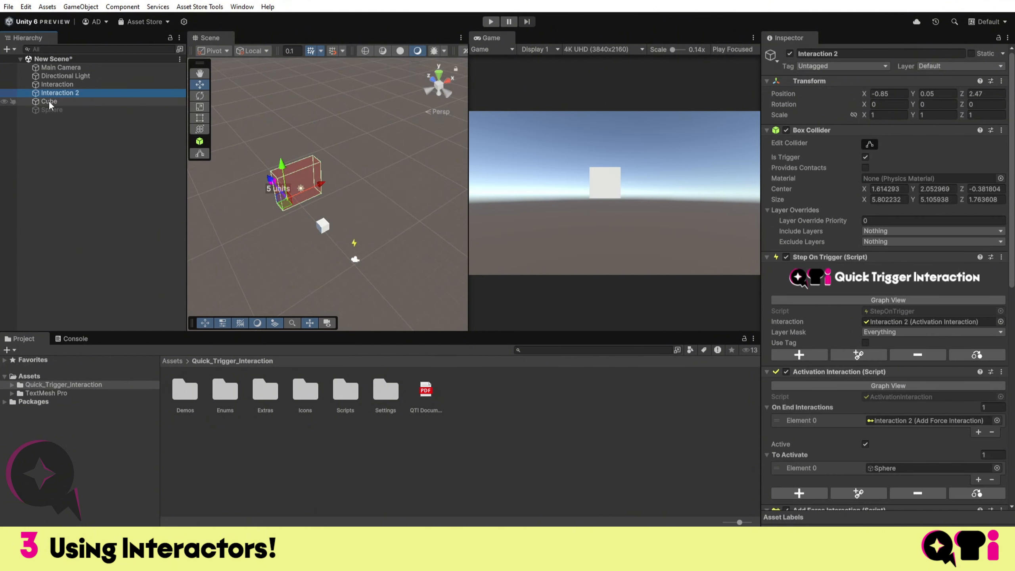
Add the Interactor script component to the Cube
click(48, 102)
scroll(928, 221, down, 5)
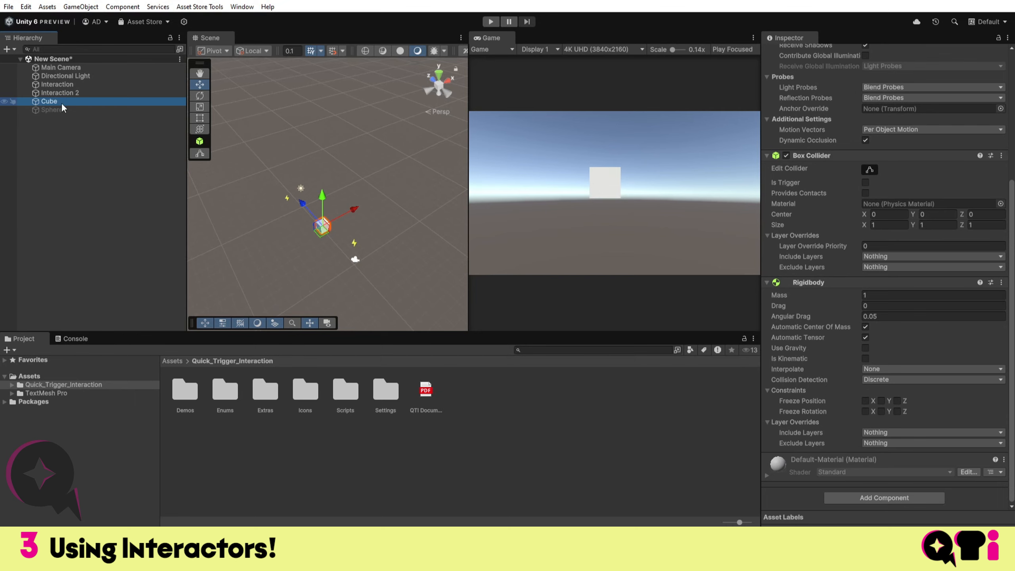
click(904, 499)
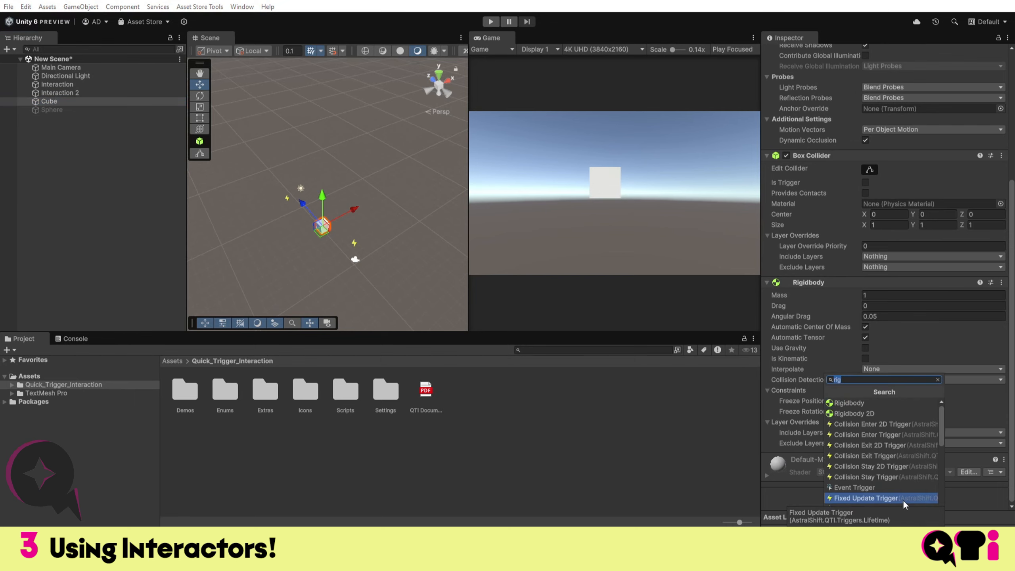
text(intera)
text(c)
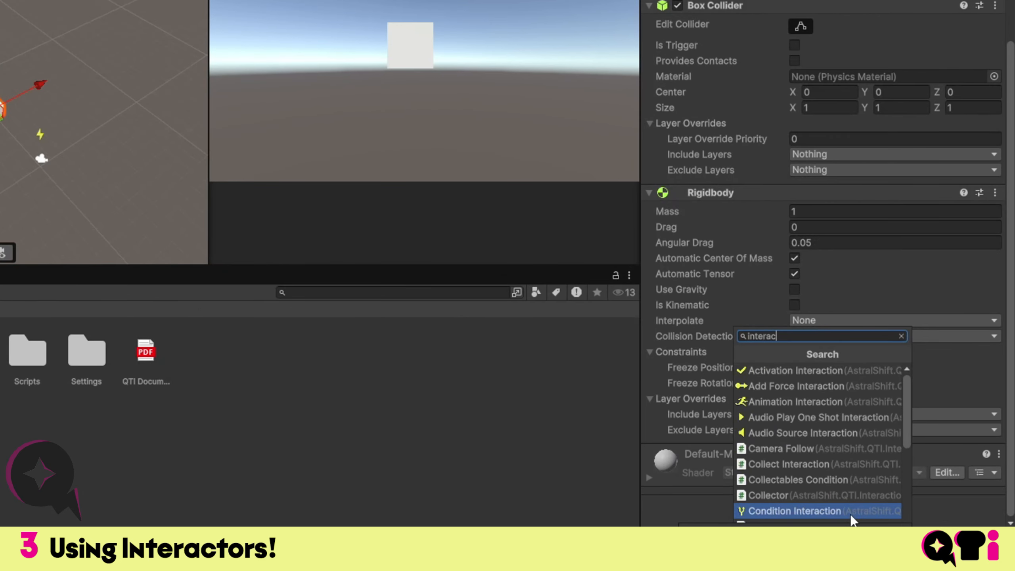
text(tor)
key(Down)
key(Down)
key(Return)
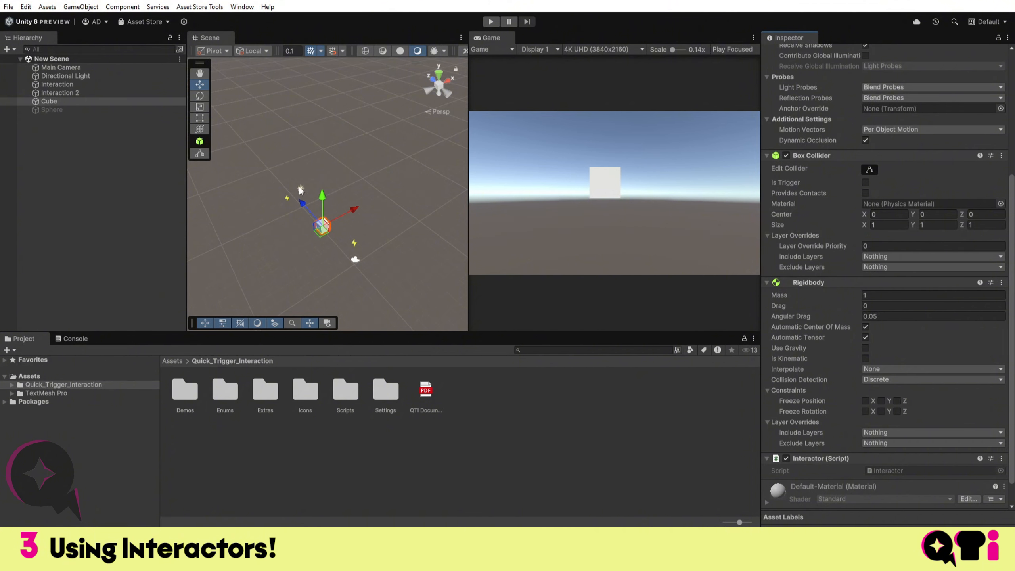
Deactivate the Cube and run the scene to test Interaction 2's Step On Trigger
click(60, 93)
scroll(848, 163, down, 4)
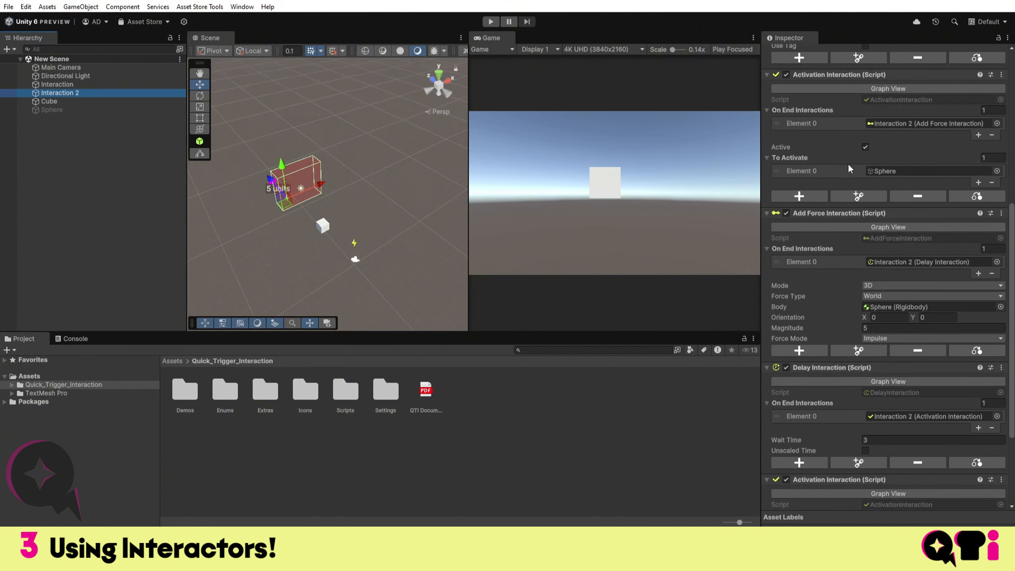
scroll(843, 159, up, 5)
scroll(840, 156, up, 6)
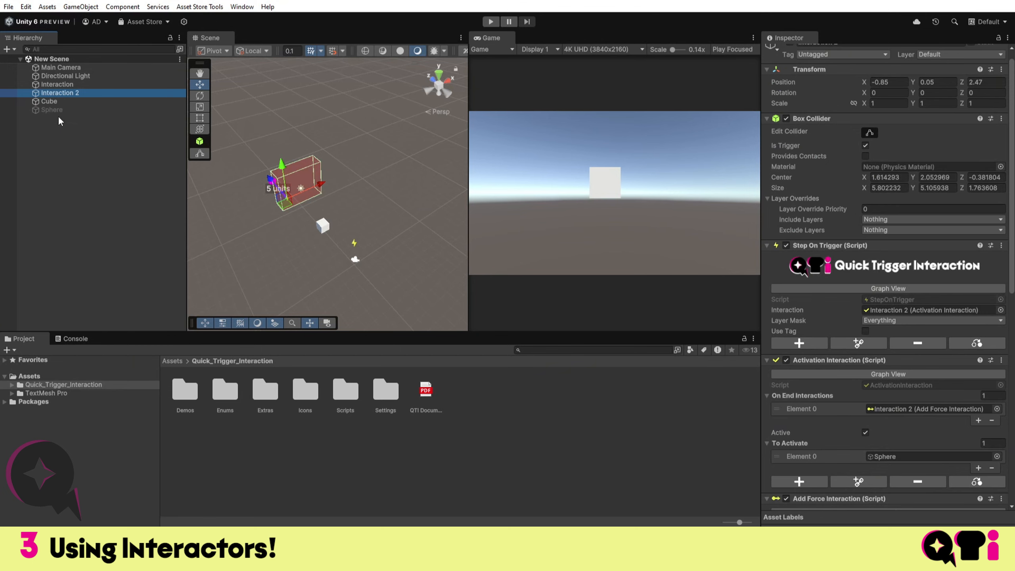
click(49, 101)
scroll(733, 145, up, 2)
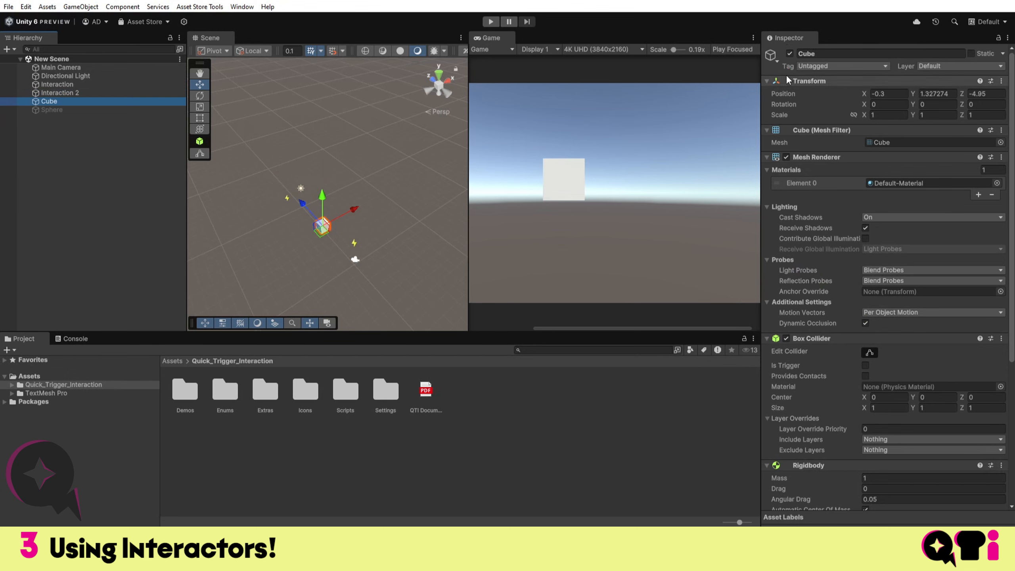
click(790, 53)
scroll(616, 180, down, 2)
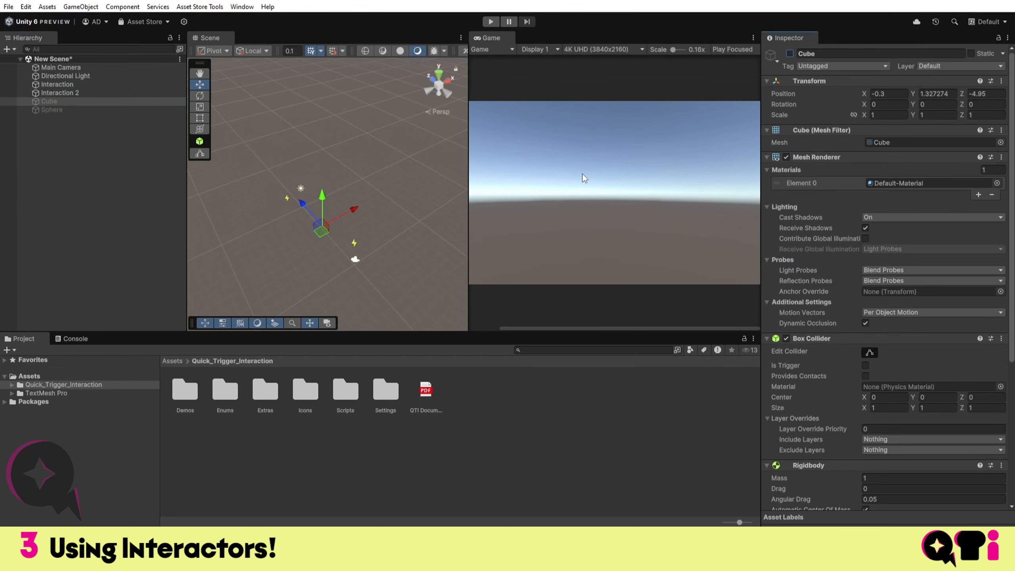
click(490, 22)
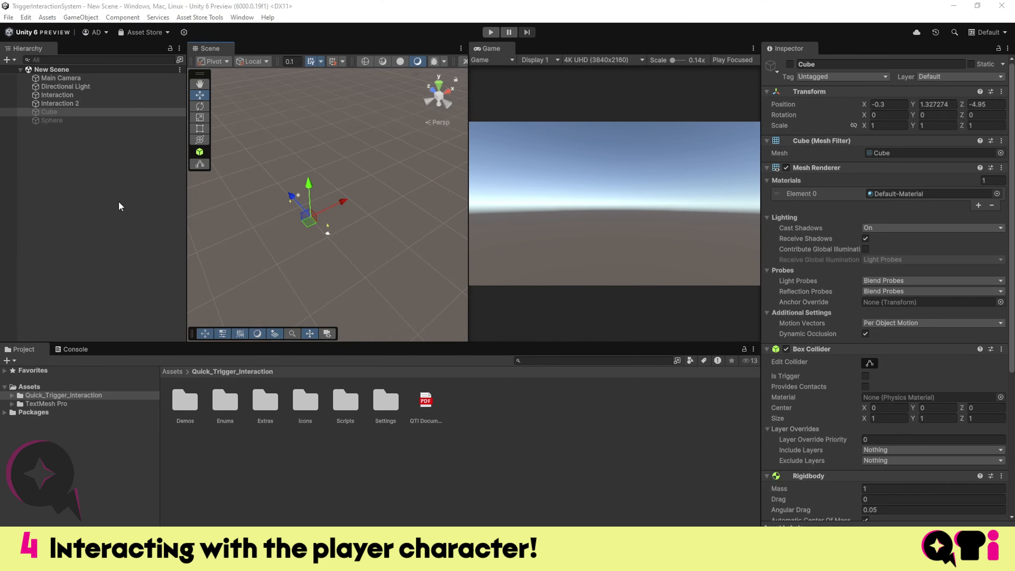
Select Interaction 2 and examine where its trigger volume sits in the scene
click(119, 203)
click(99, 104)
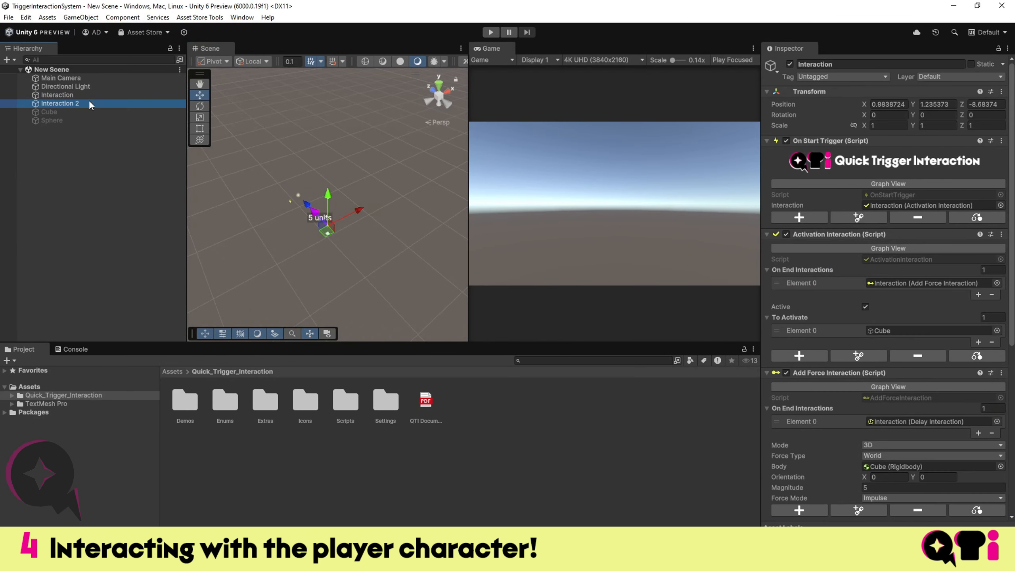
right_drag(313, 185, 290, 154)
key(w)
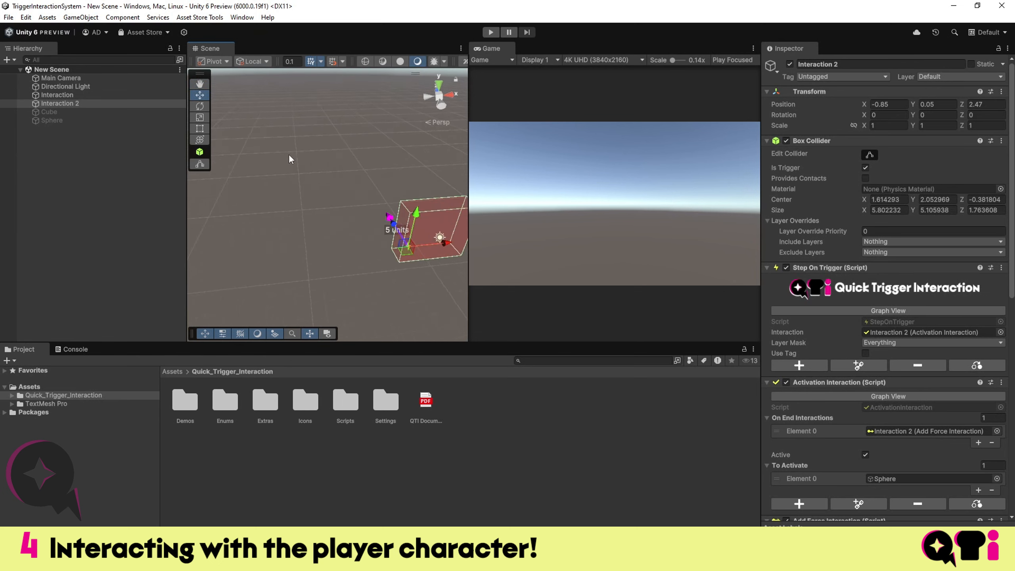
alt+drag(289, 154, 193, 181)
right_drag(192, 182, 300, 188)
key(a)
scroll(361, 183, down, 4)
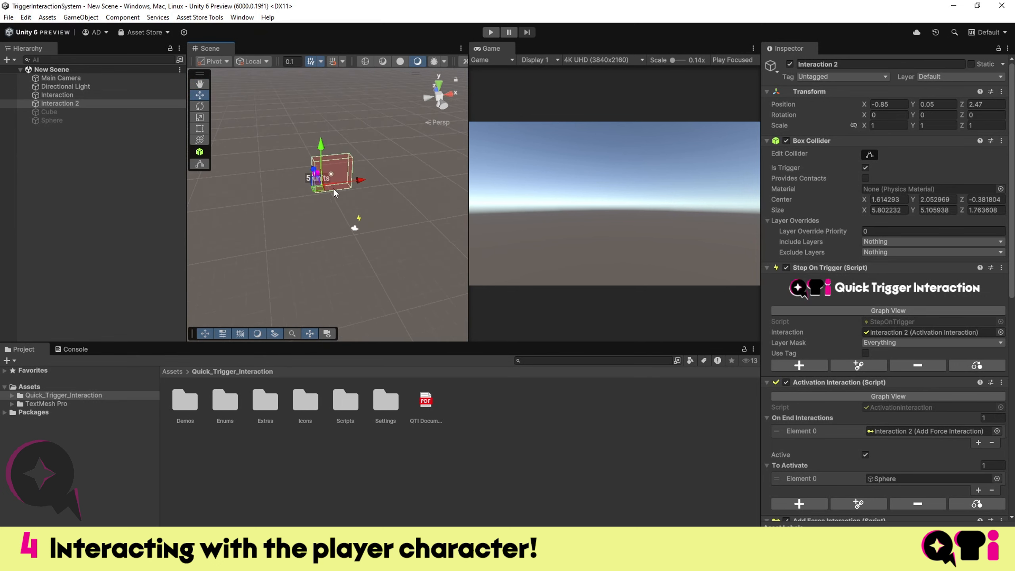
scroll(336, 190, up, 3)
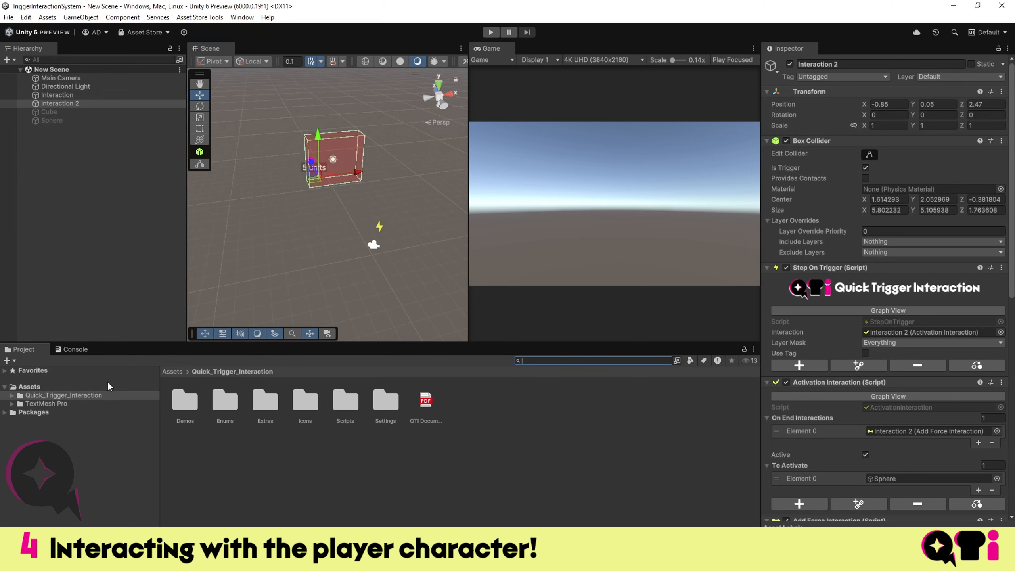
Search the project assets for "QTI demo player" and add the QTI_ThirdPersonDemo_Player prefab to the scene
text(QTI)
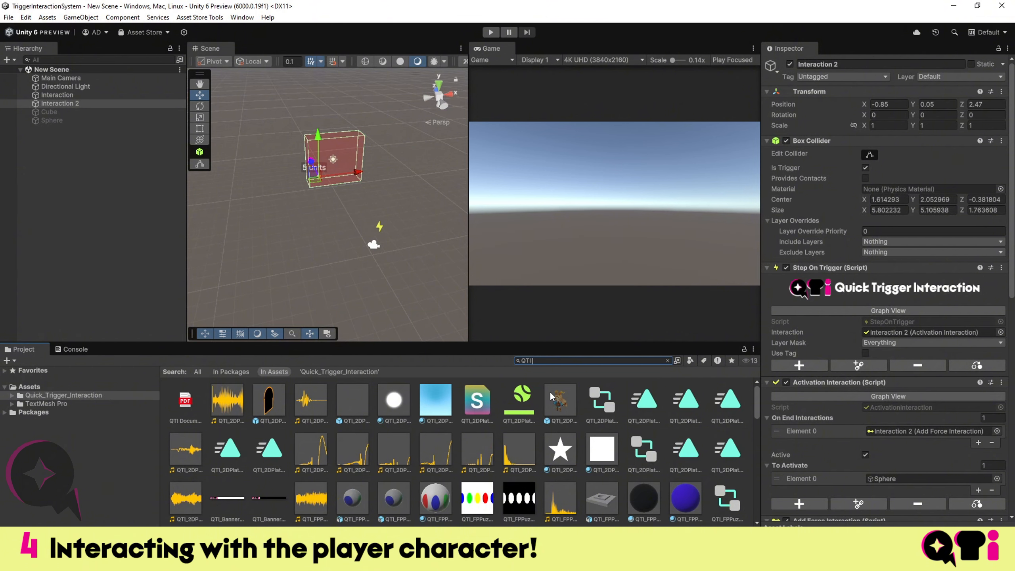
text( demo)
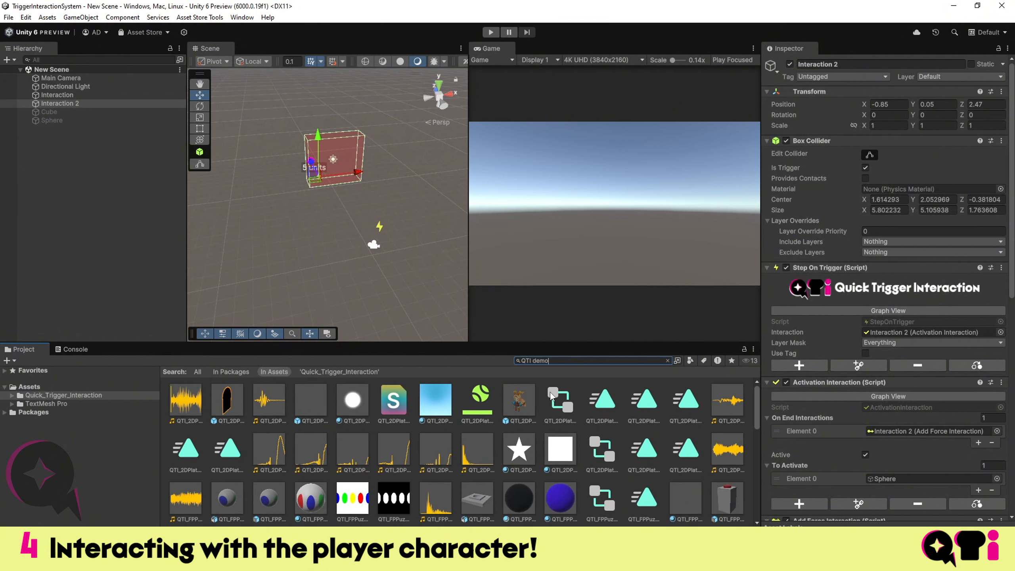
text( player)
drag(228, 449, 140, 137)
Turn off Use Gravity on the player's Rigidbody and review the player's components down to Player Controller Demo
scroll(891, 334, down, 5)
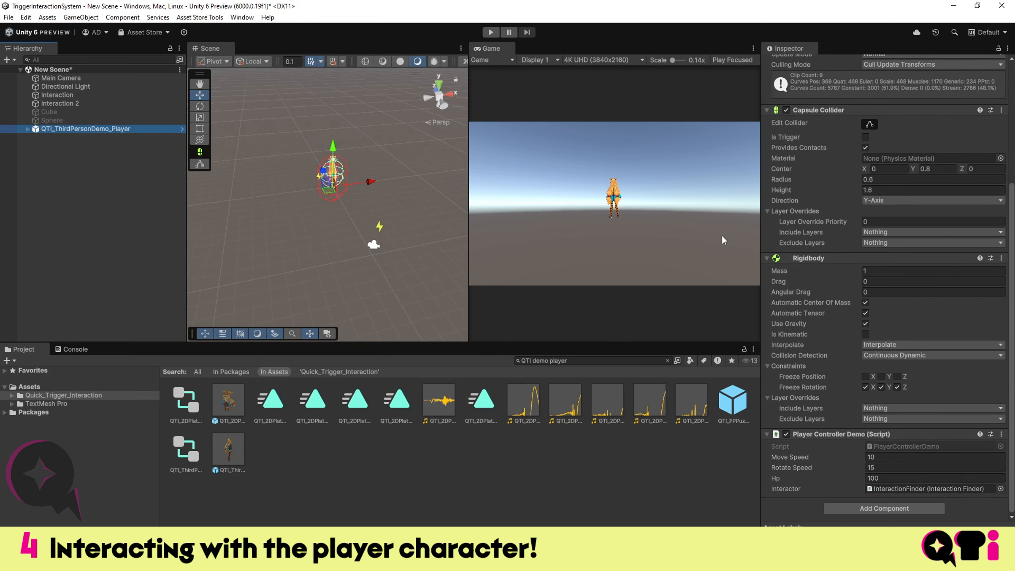
click(865, 324)
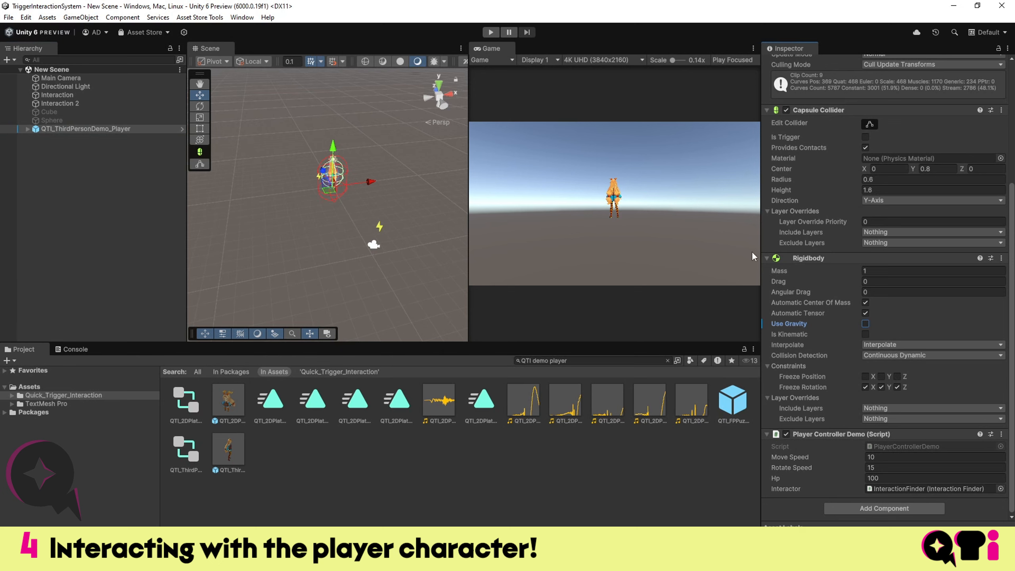
scroll(832, 264, up, 5)
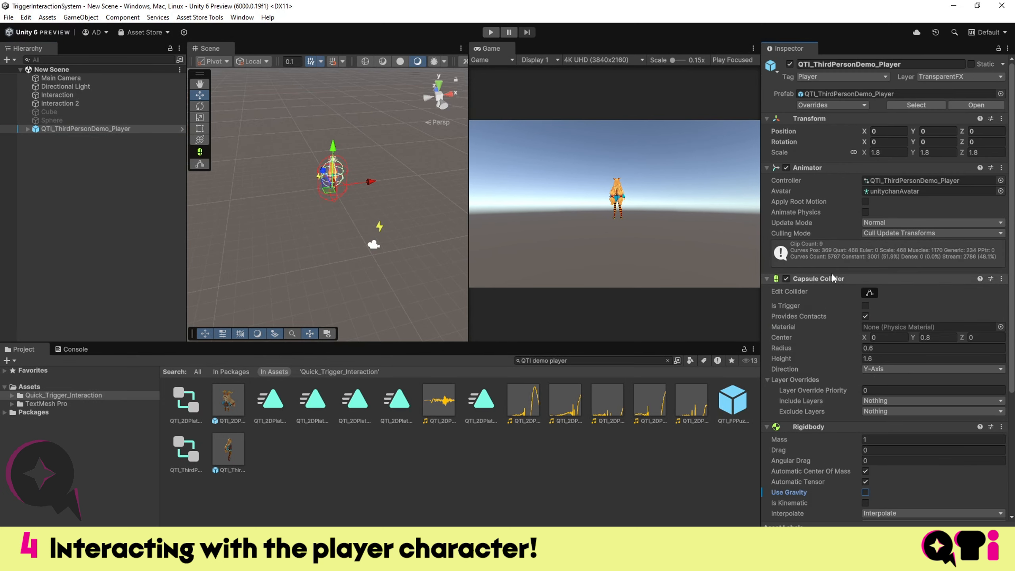
scroll(828, 392, down, 5)
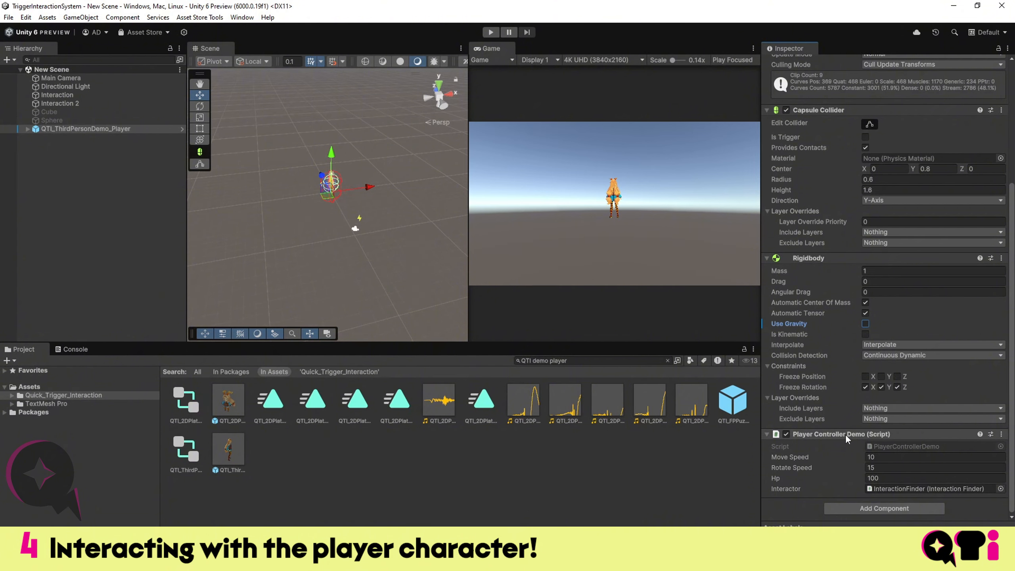
Deactivate the Interaction object that holds the Cube's On Start Trigger chain
alt+drag(328, 225, 348, 204)
alt+drag(462, 199, 334, 189)
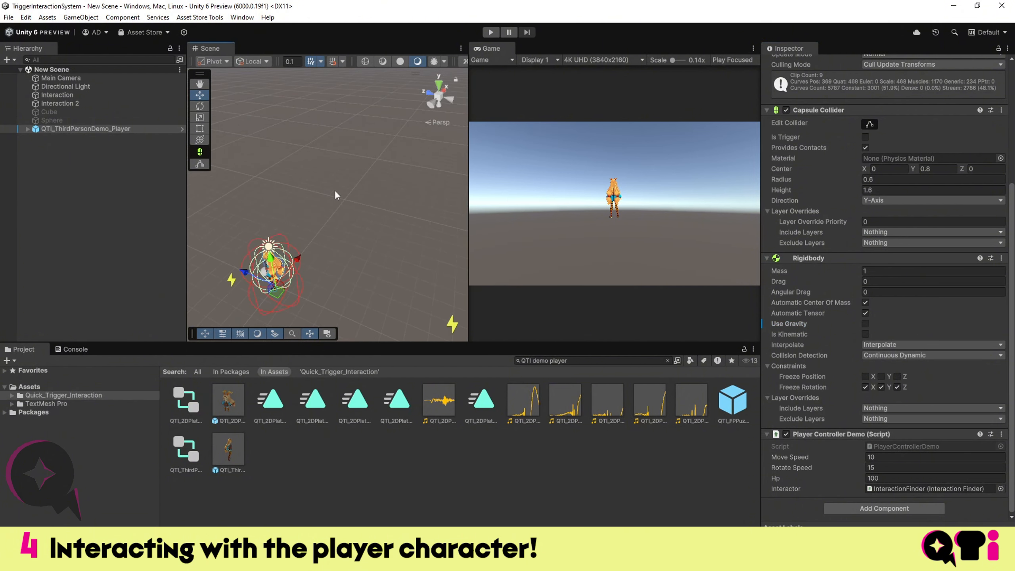
alt+drag(402, 223, 328, 192)
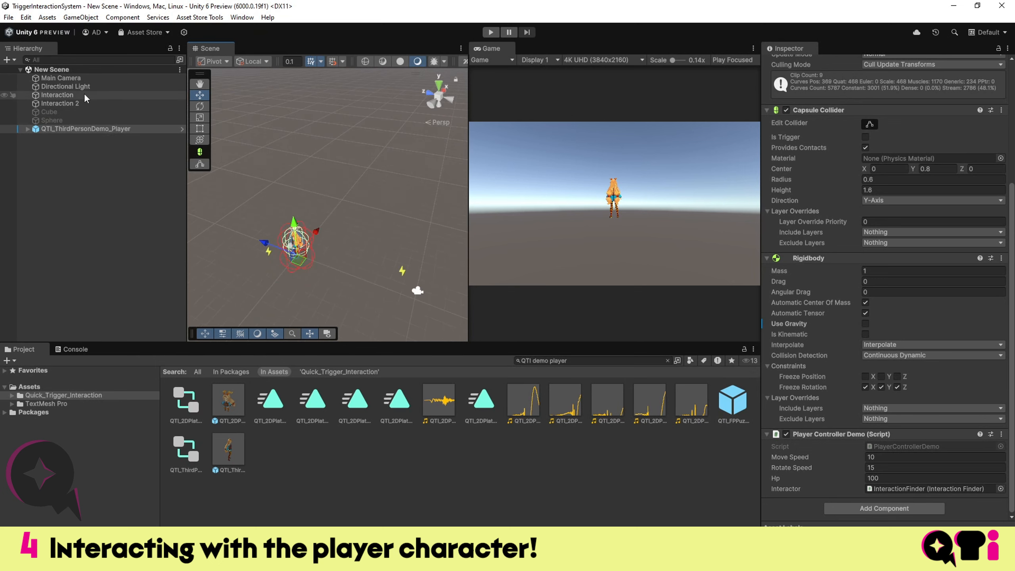
click(82, 95)
click(78, 103)
scroll(325, 223, down, 2)
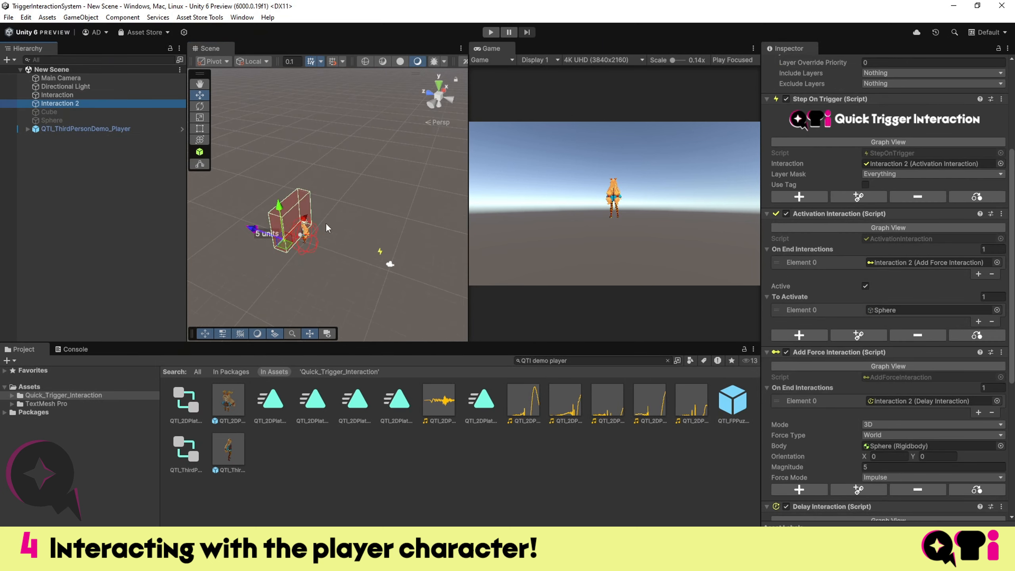
middle_drag(325, 222, 314, 165)
click(90, 97)
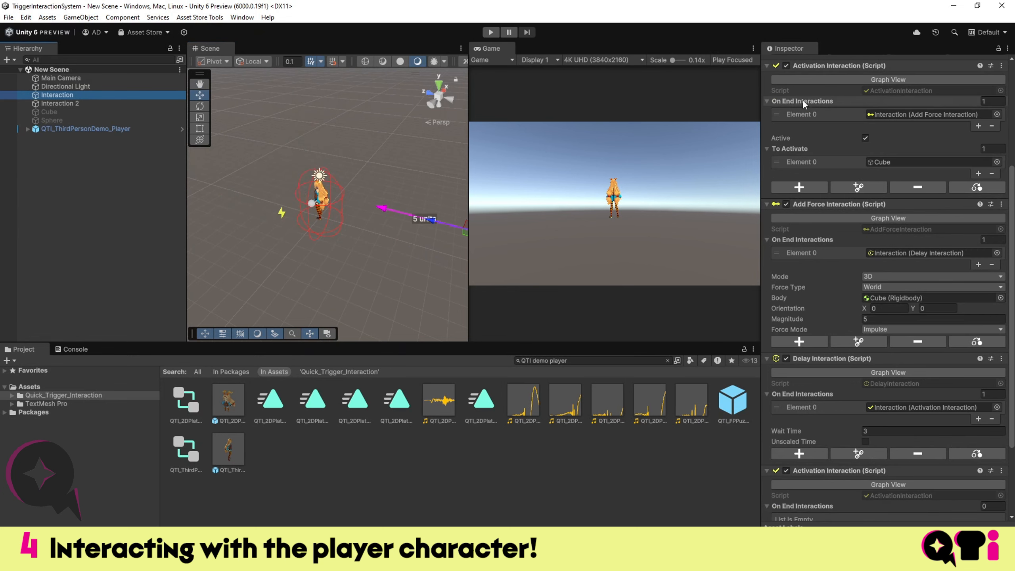
scroll(790, 70, up, 5)
click(790, 64)
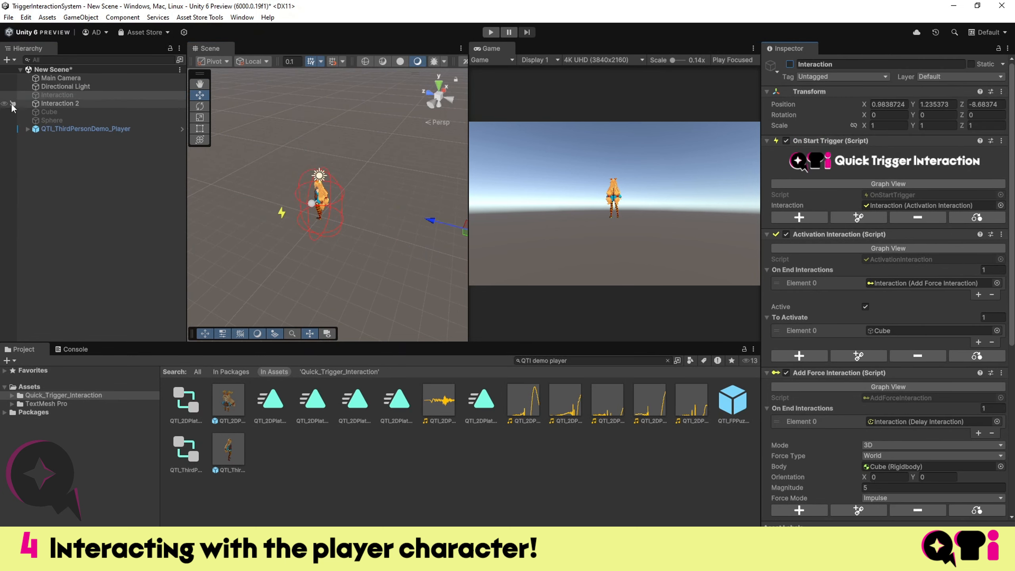
Move Interaction 2's trigger volume away from the player, to about X -2.82, Y 0.05, Z 9.94
click(60, 103)
middle_drag(307, 180, 333, 189)
scroll(333, 189, up, 3)
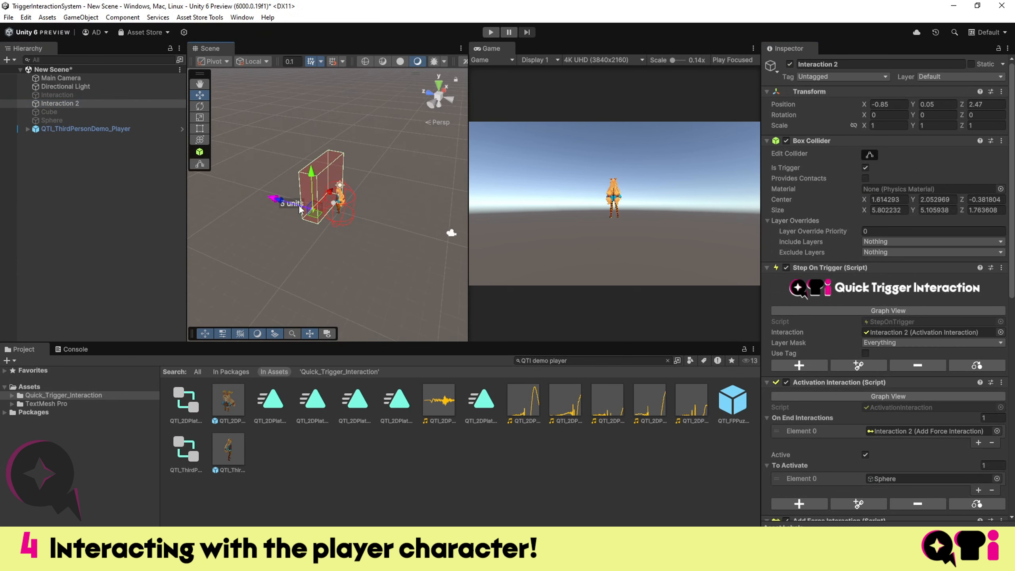
mouse_move(282, 204)
mouse_down()
mouse_move(240, 184)
mouse_move(270, 189)
mouse_up()
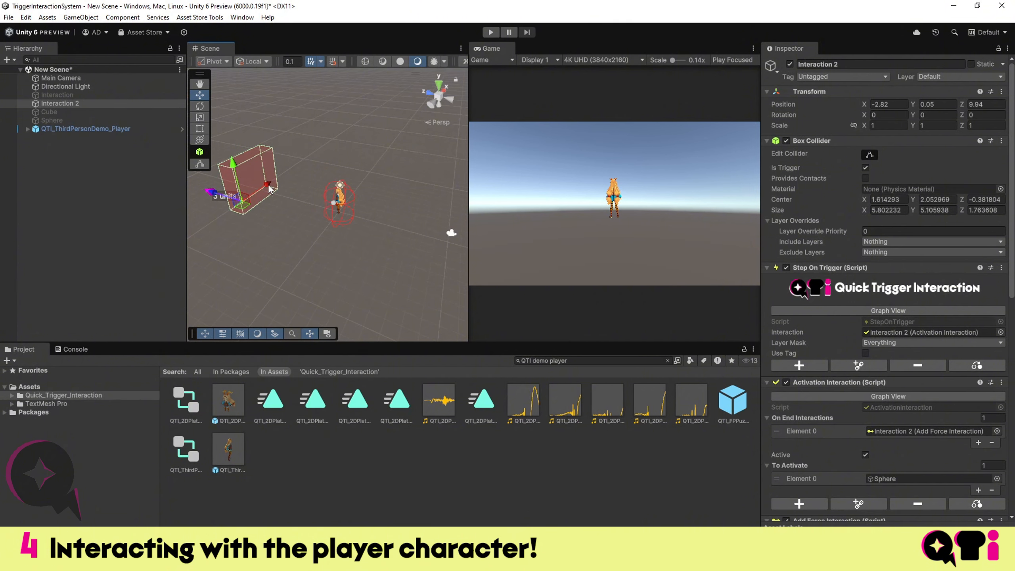
Run the scene and walk the player character around in all directions to test its movement
alt+drag(420, 142, 319, 179)
middle_drag(444, 122, 323, 167)
scroll(323, 167, up, 3)
scroll(323, 171, up, 2)
click(491, 32)
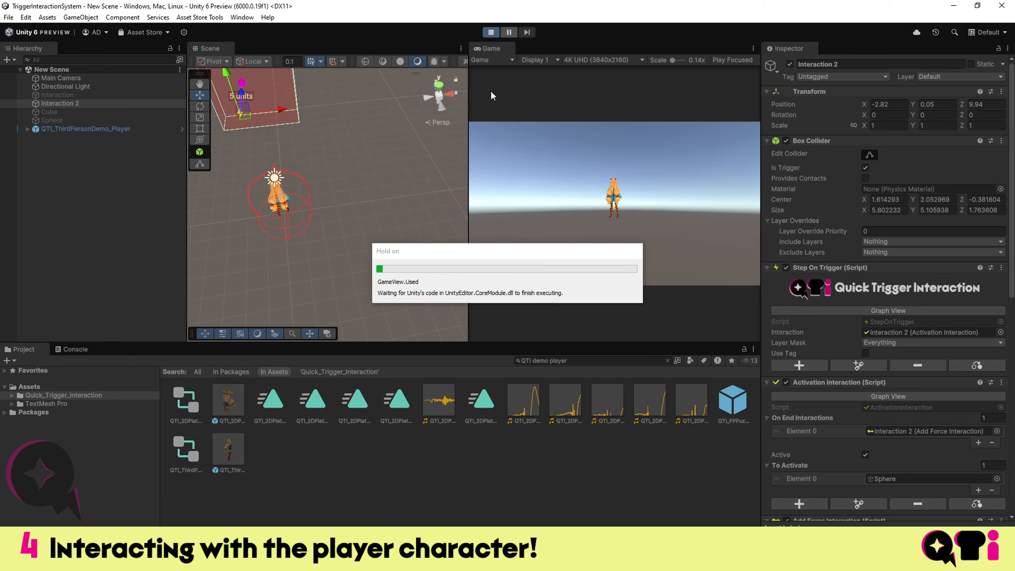
click(363, 182)
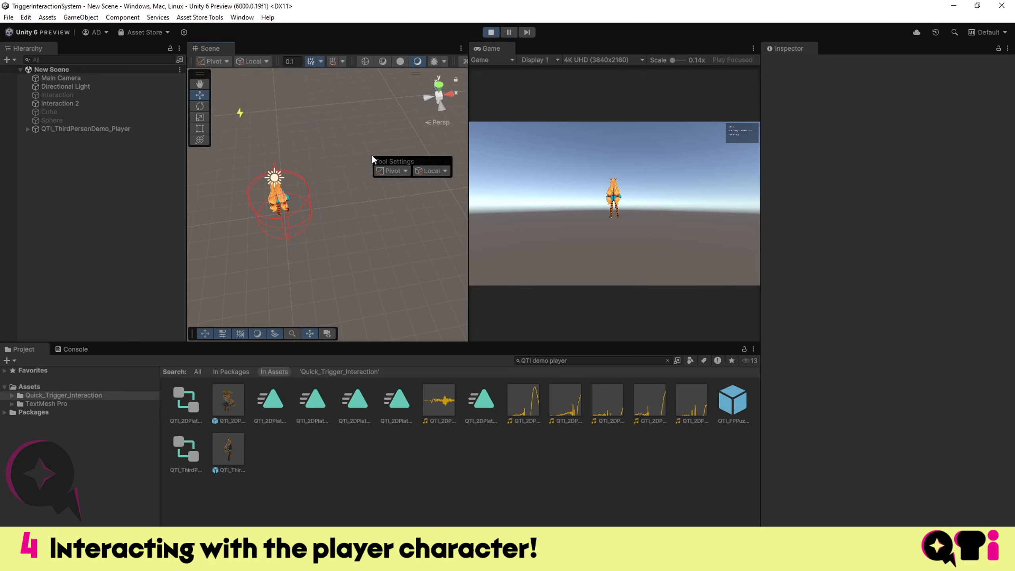
click(621, 172)
key(s)
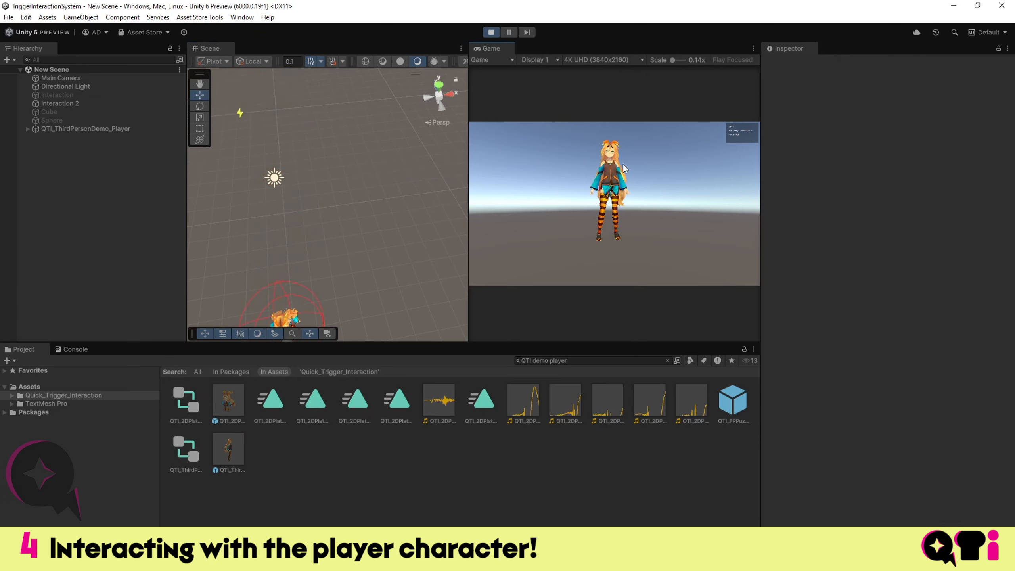
key(w)
key(d)
key(a)
key(d)
key(w)
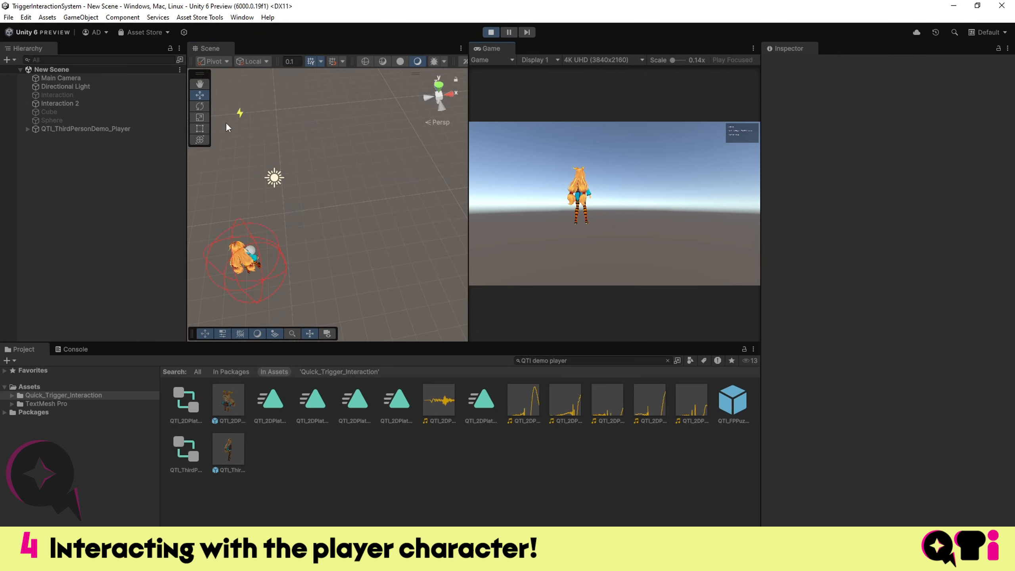
Show Interaction 2's trigger volume in the running scene and walk the player in and out of it to test the Step On Trigger
middle_drag(220, 120, 398, 154)
scroll(398, 159, down, 3)
click(74, 103)
scroll(298, 152, down, 2)
right_drag(270, 146, 315, 170)
key(w)
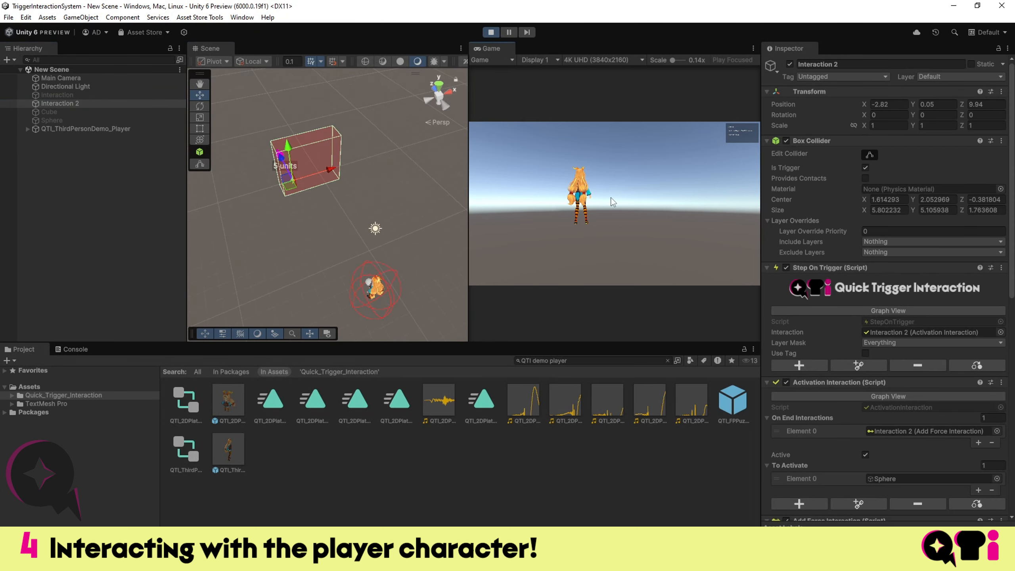
key(w)
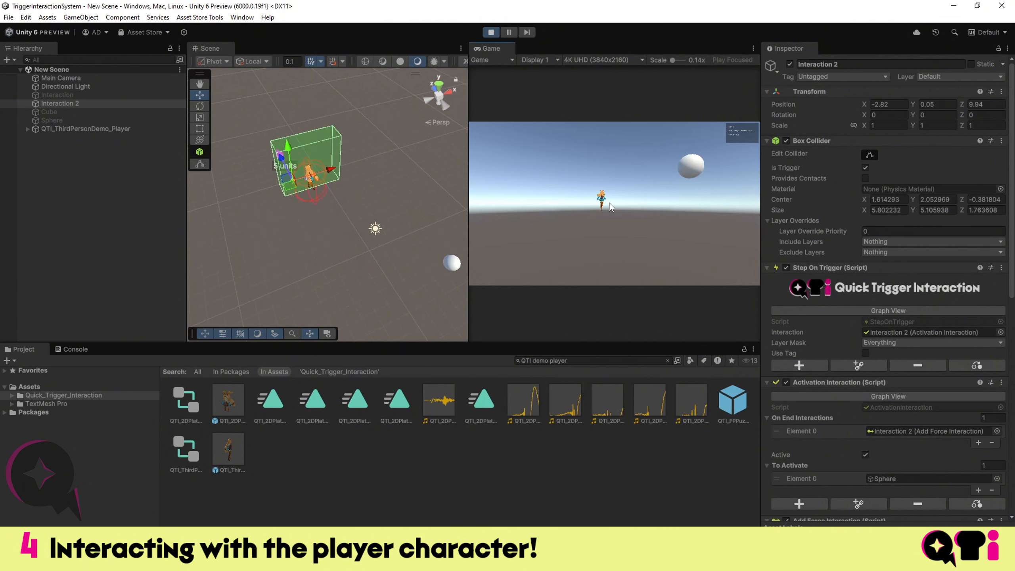
key(s)
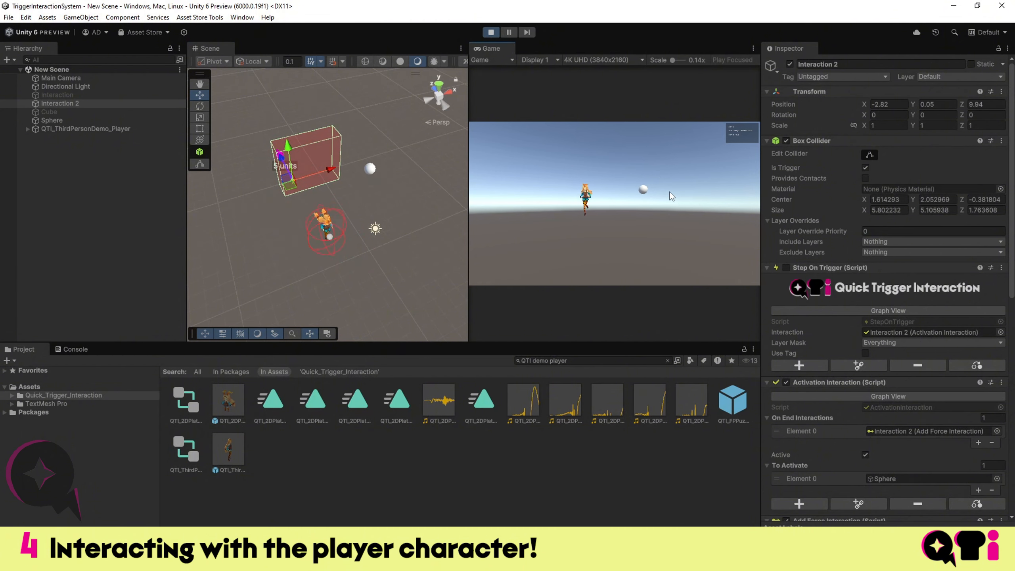
key(w)
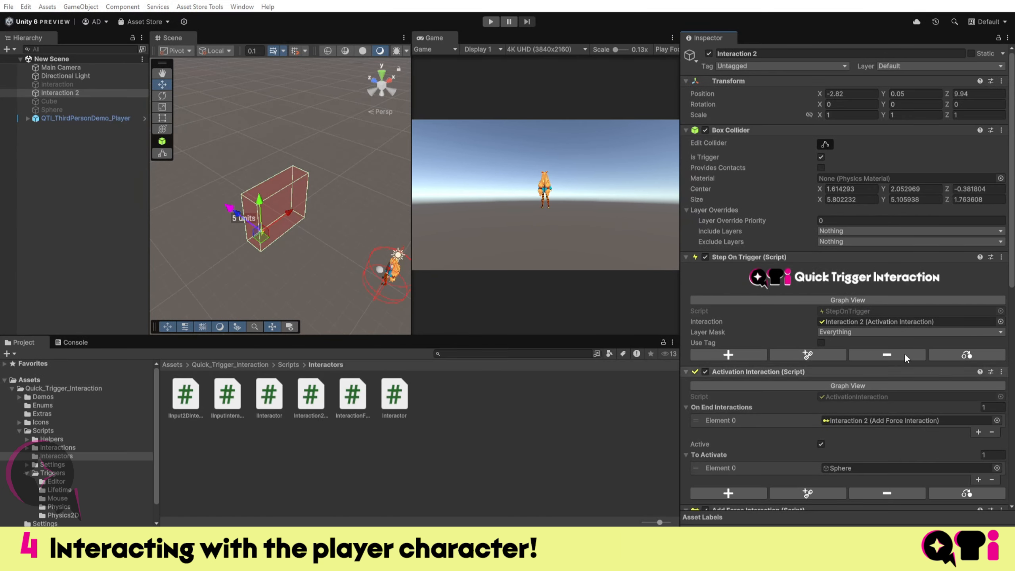
Replace Interaction 2's Step On Trigger with an Input trigger
click(963, 354)
text(inp)
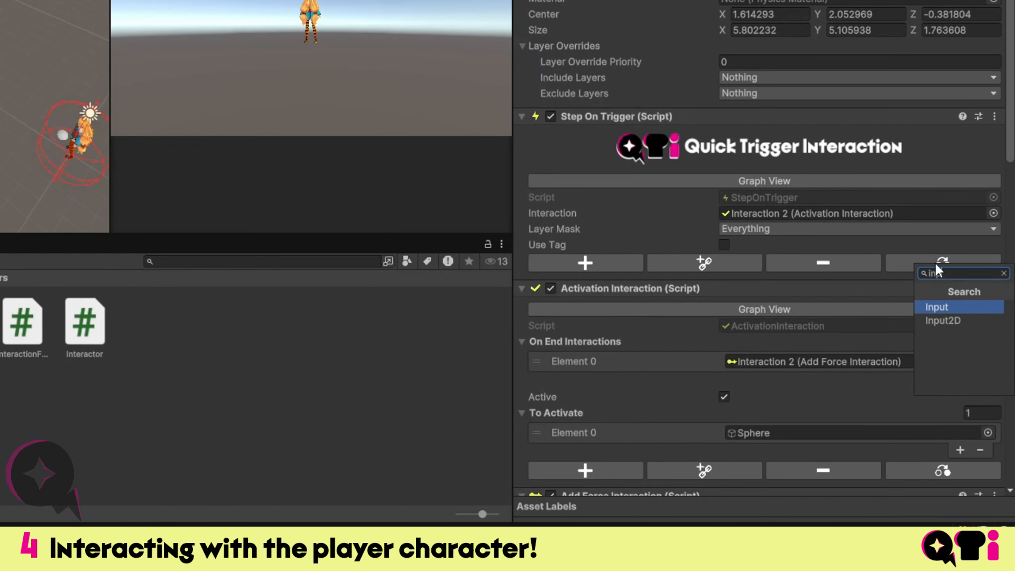
key(Return)
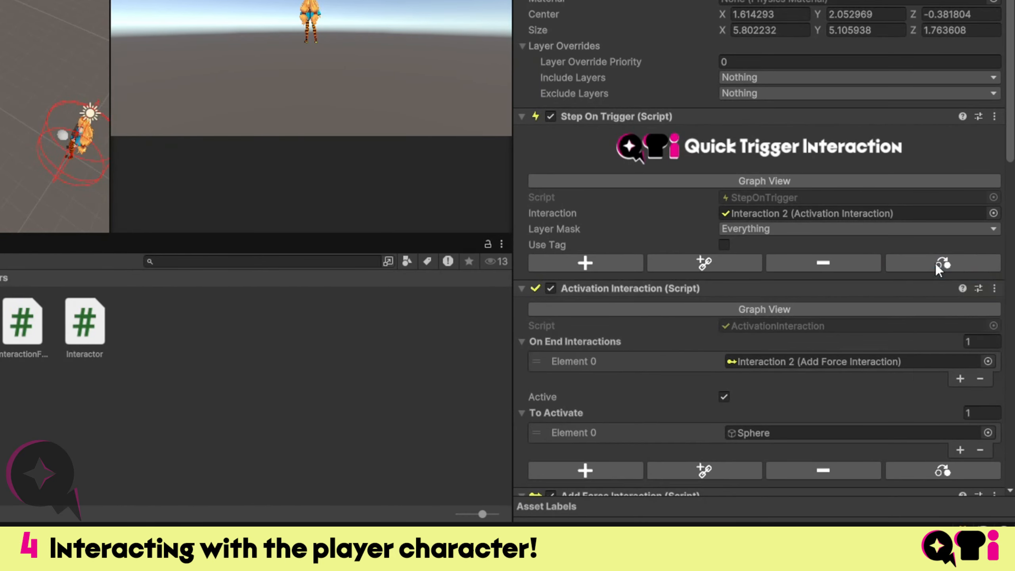
Examine Interaction 2's Input Trigger settings and the Player Controller Demo script on the player
scroll(740, 256, down, 5)
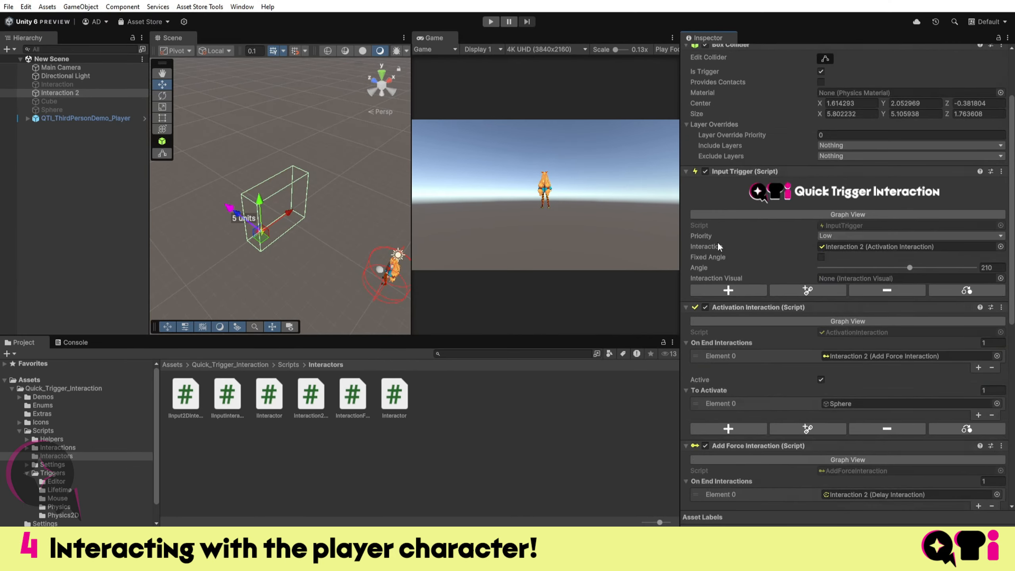
scroll(288, 206, up, 2)
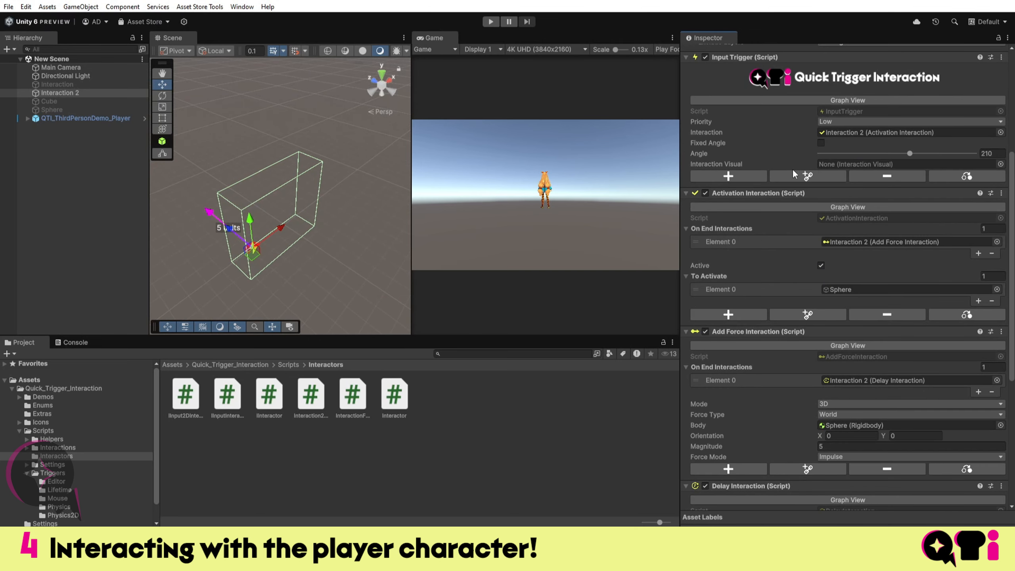
scroll(743, 199, down, 6)
scroll(828, 197, up, 11)
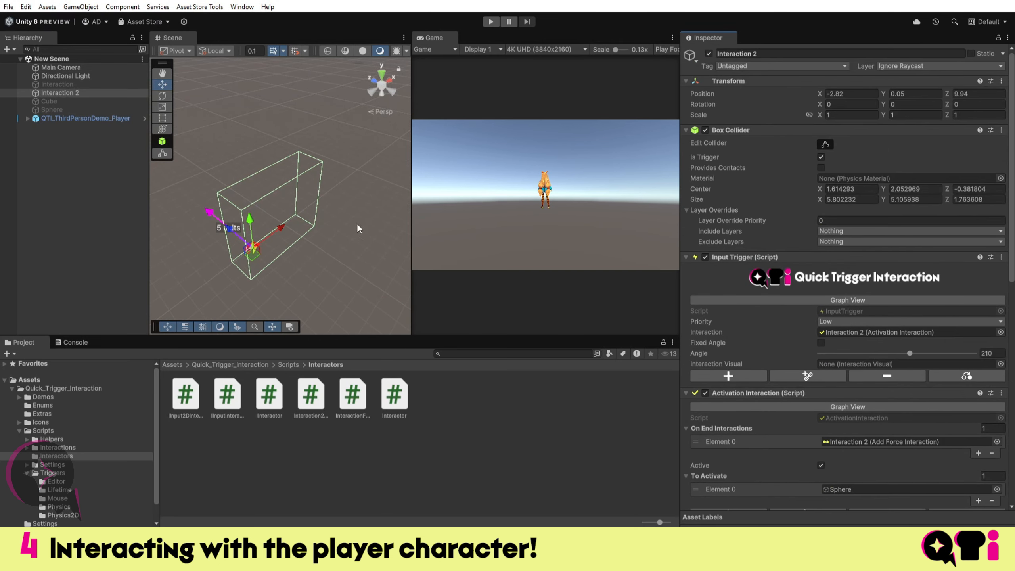
scroll(356, 228, down, 4)
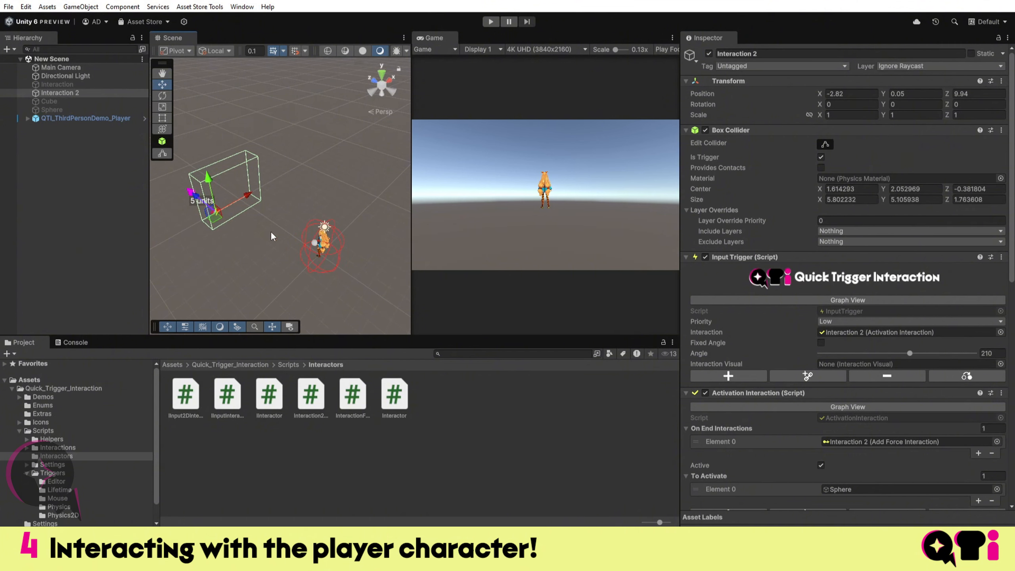
middle_drag(271, 233, 334, 202)
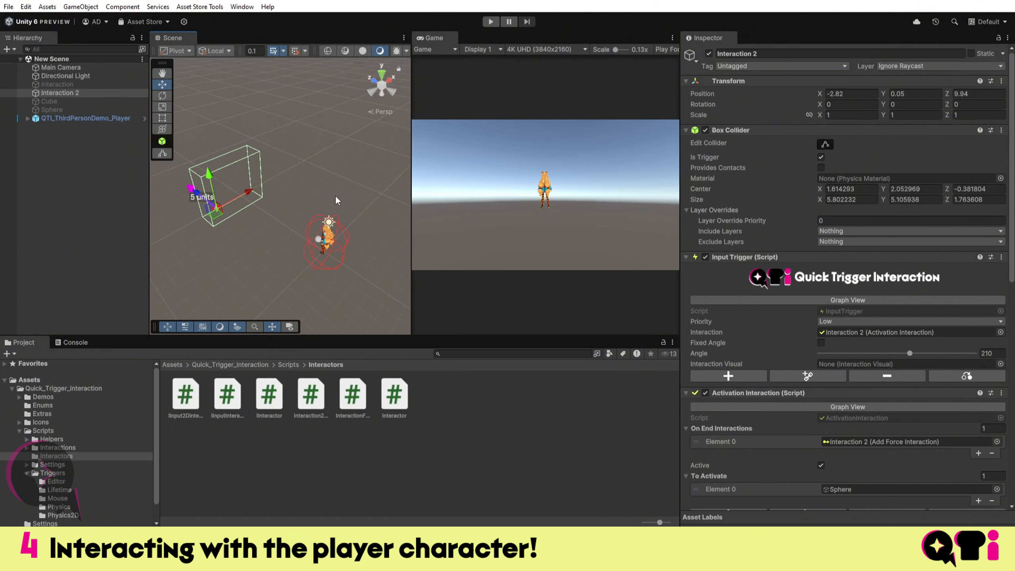
scroll(335, 200, down, 2)
click(117, 118)
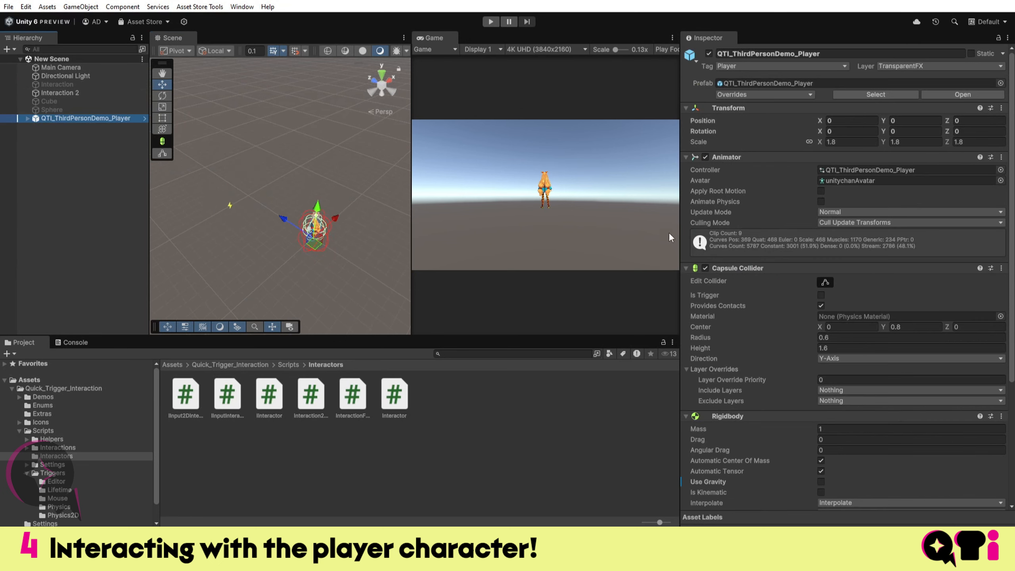
scroll(843, 316, down, 10)
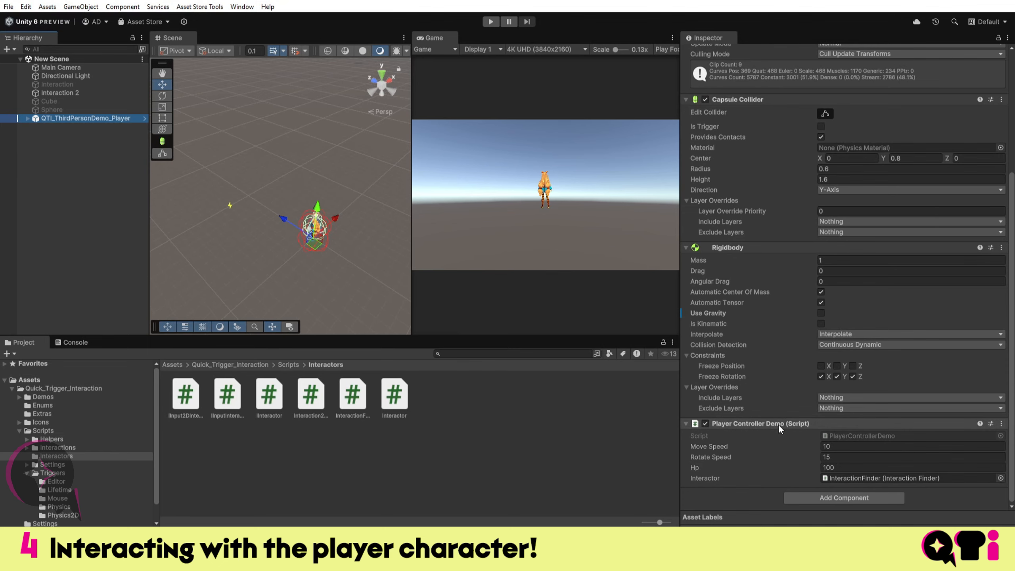
click(77, 94)
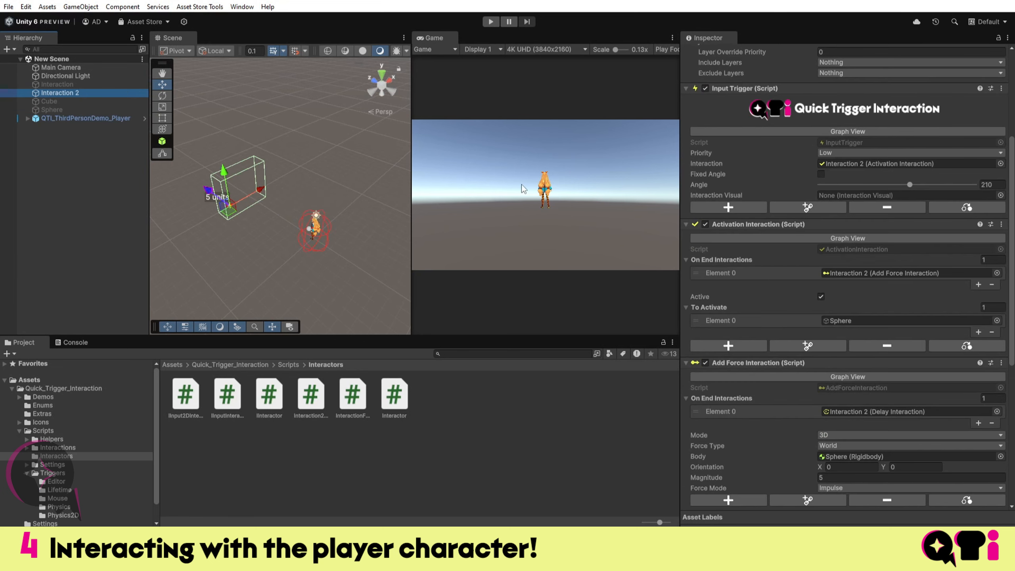
Examine the components of Interaction 2 and the demo player, and enlarge the Game view
scroll(763, 260, up, 5)
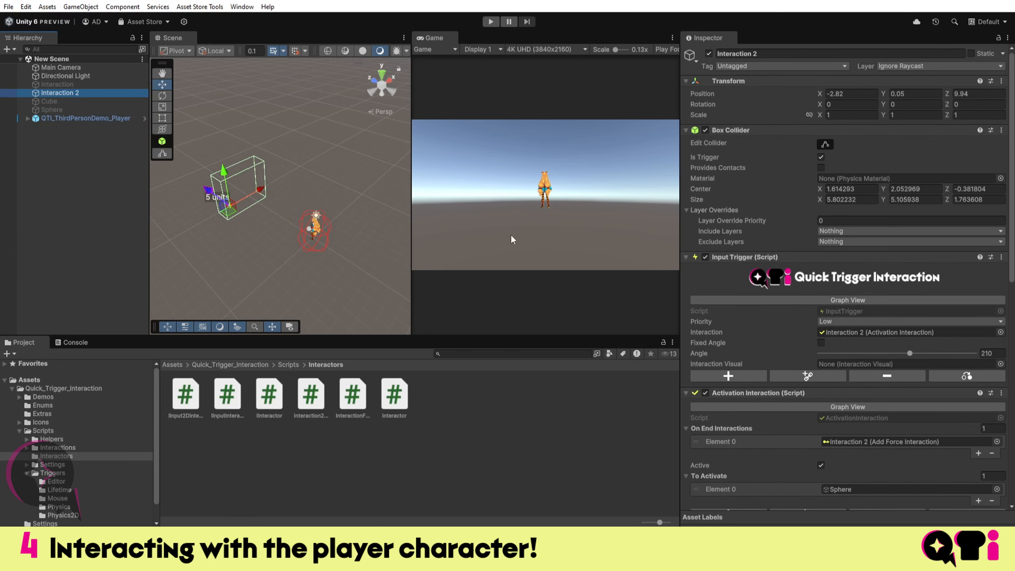
middle_drag(277, 177, 337, 189)
click(129, 119)
scroll(746, 280, down, 10)
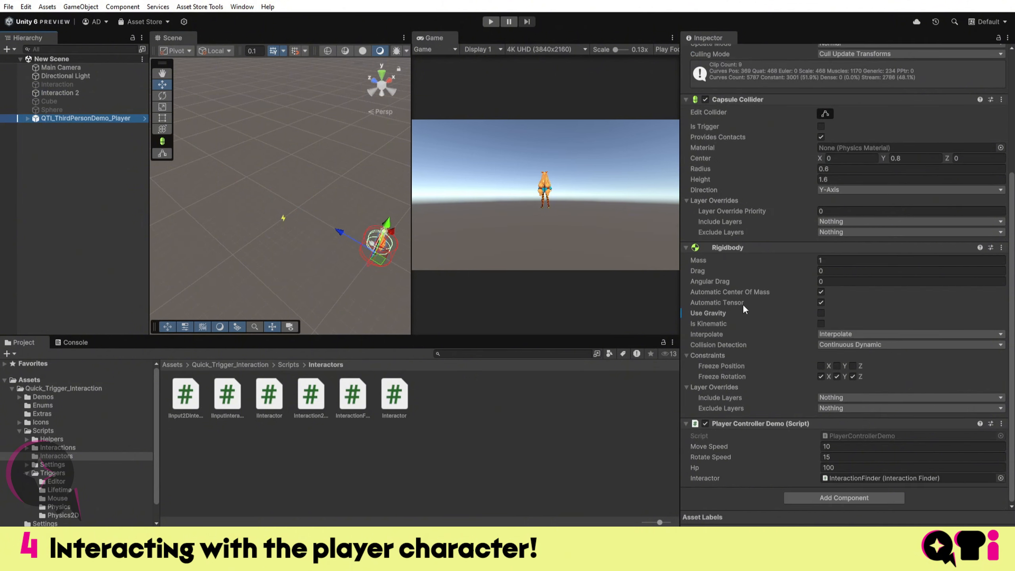
drag(681, 248, 665, 246)
drag(411, 184, 371, 184)
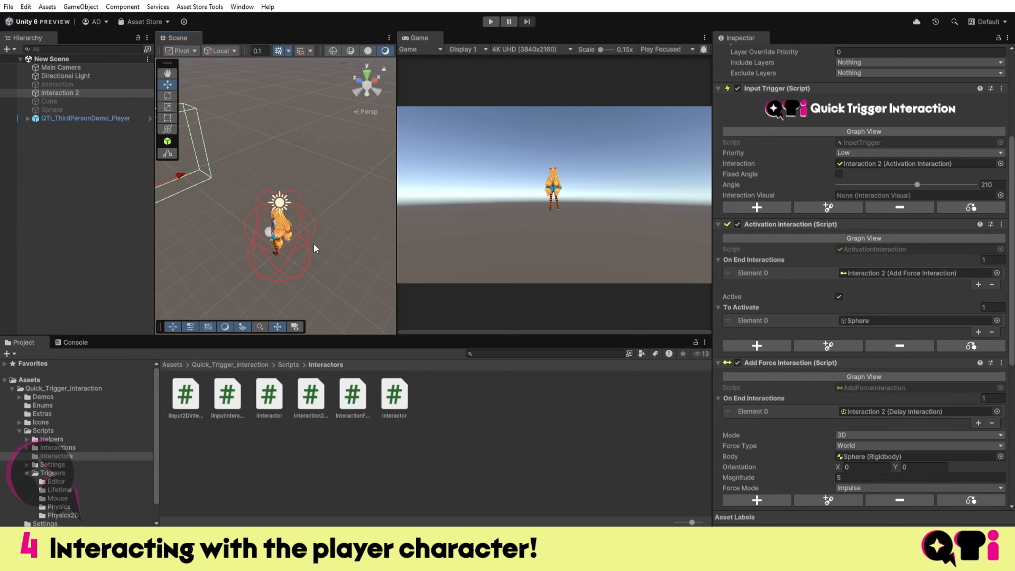
Set the Angle of Interaction 2's Input Trigger to 360
middle_drag(247, 225, 255, 202)
scroll(234, 200, down, 2)
scroll(833, 224, up, 5)
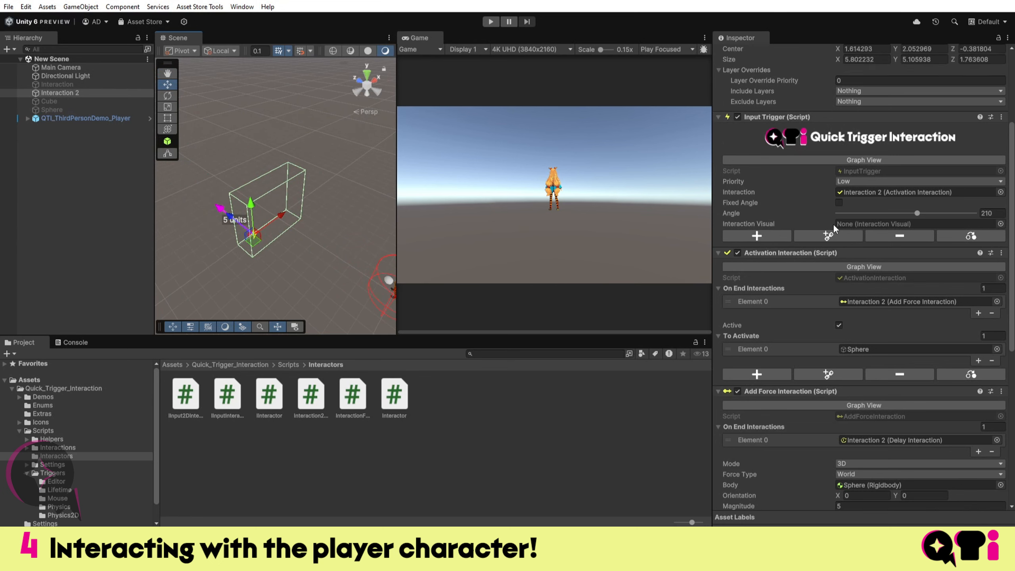
scroll(896, 302, down, 1)
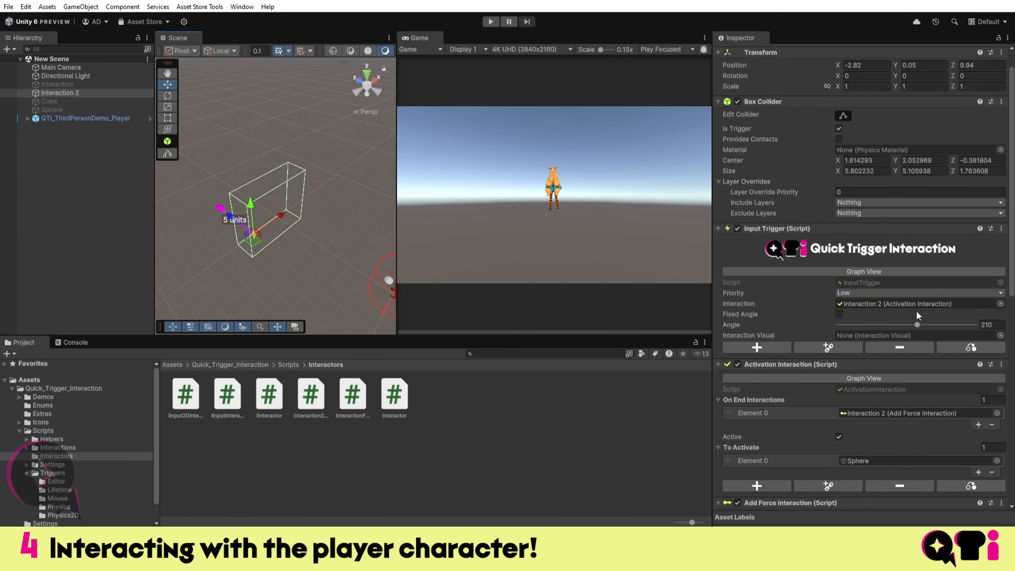
scroll(351, 257, up, 5)
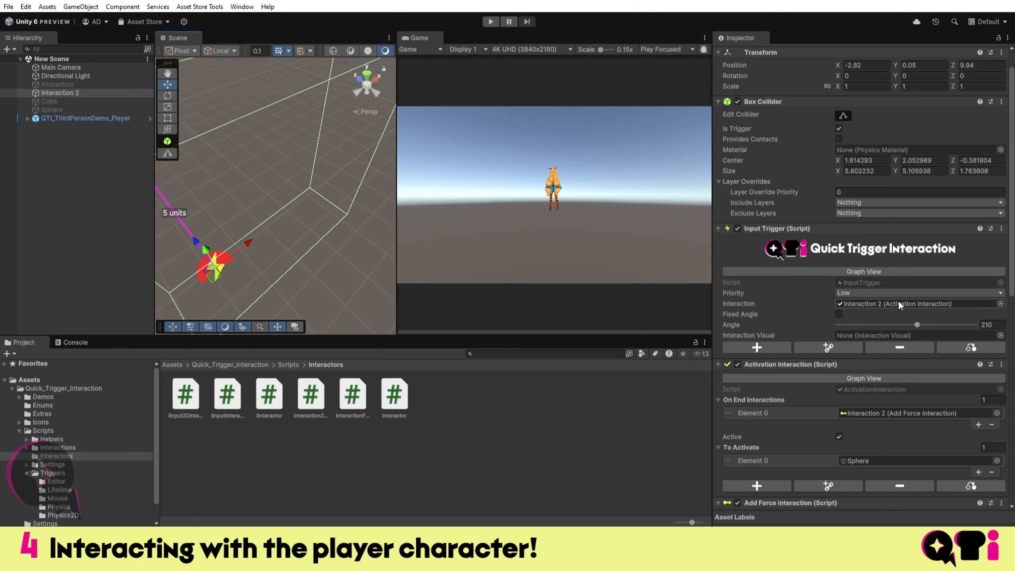
middle_drag(282, 255, 302, 254)
middle_drag(336, 285, 320, 270)
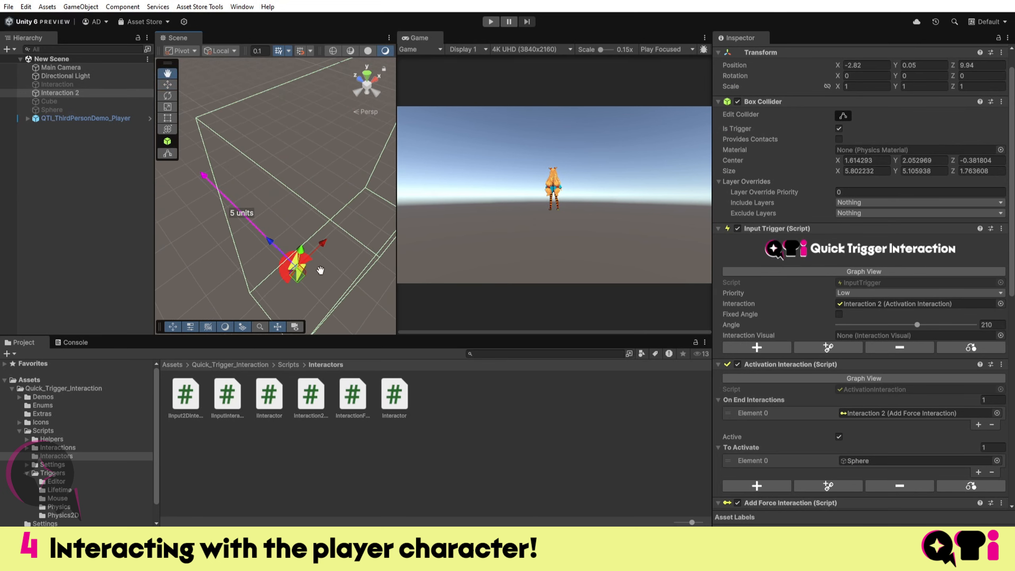
drag(916, 324, 859, 326)
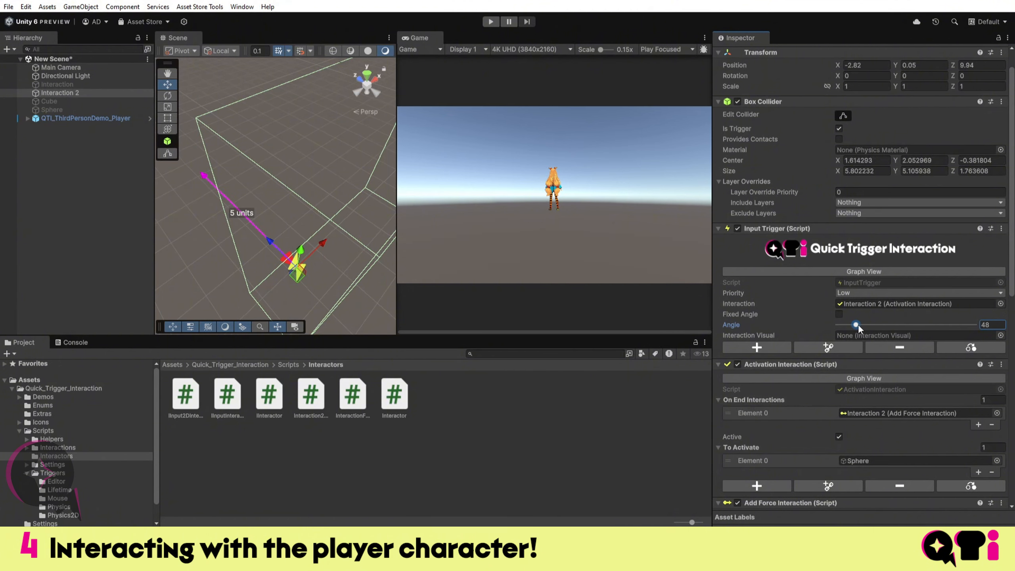
drag(894, 323, 974, 325)
Run the scene and walk the player in and out of Interaction 2's volume to test the Input Trigger's detection
scroll(326, 233, down, 5)
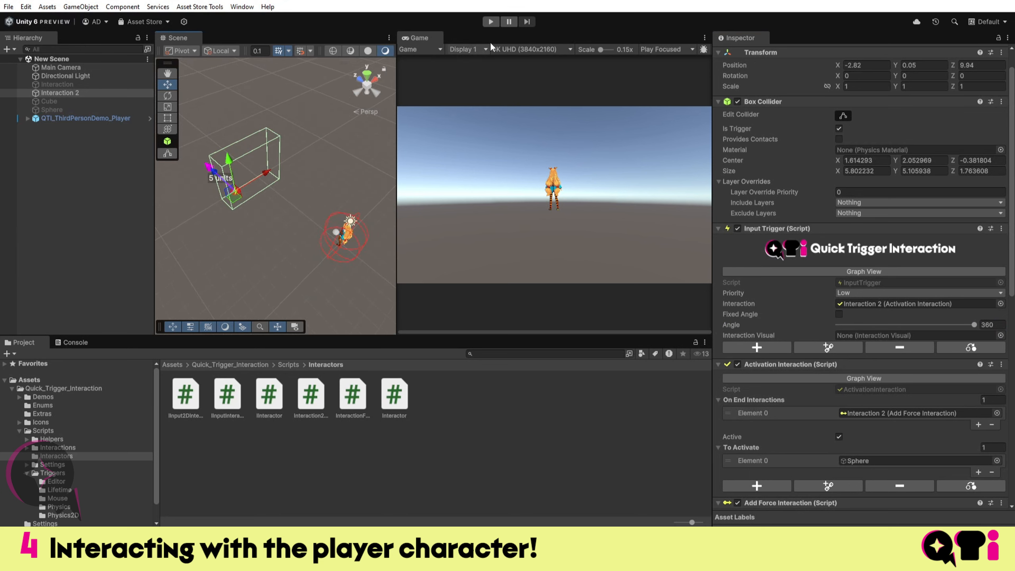
click(491, 21)
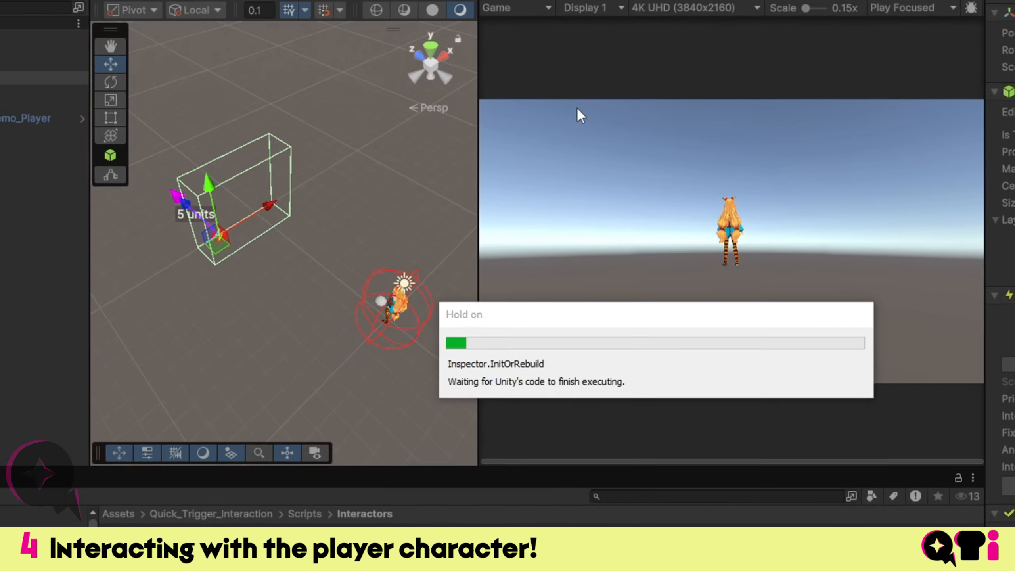
key(w)
key(a)
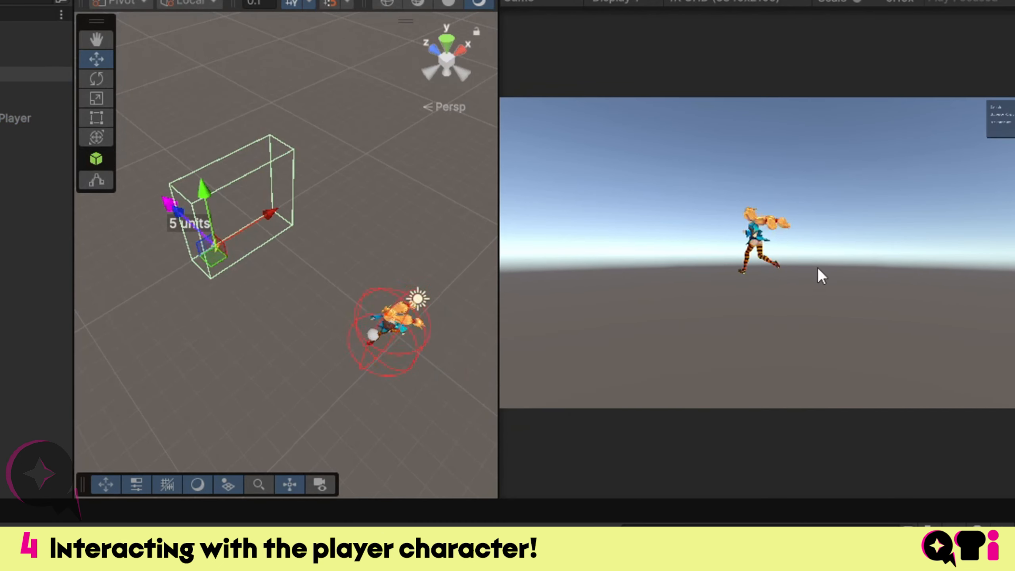
key(w)
key(d)
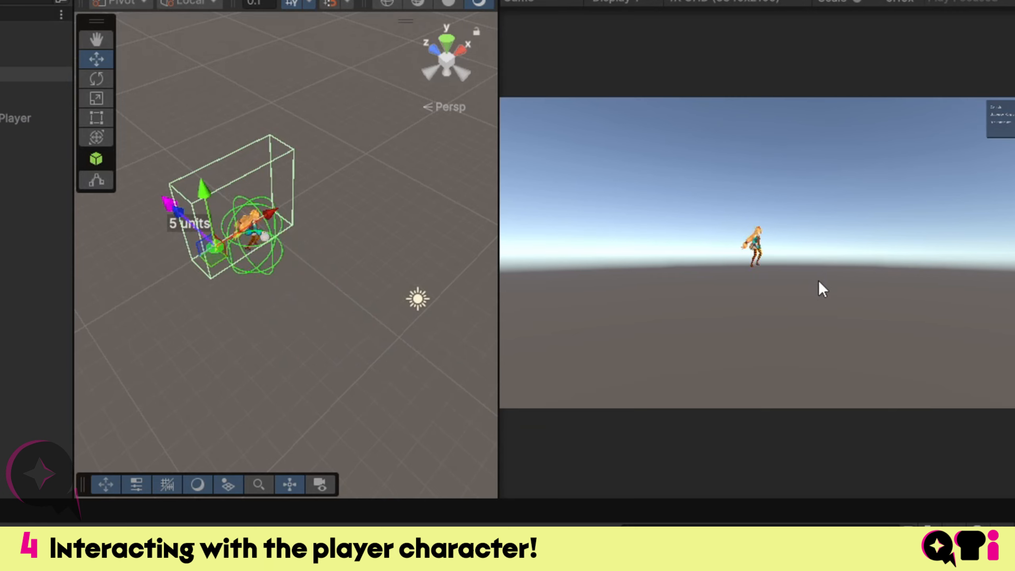
key(s)
key(a)
key(d)
key(s)
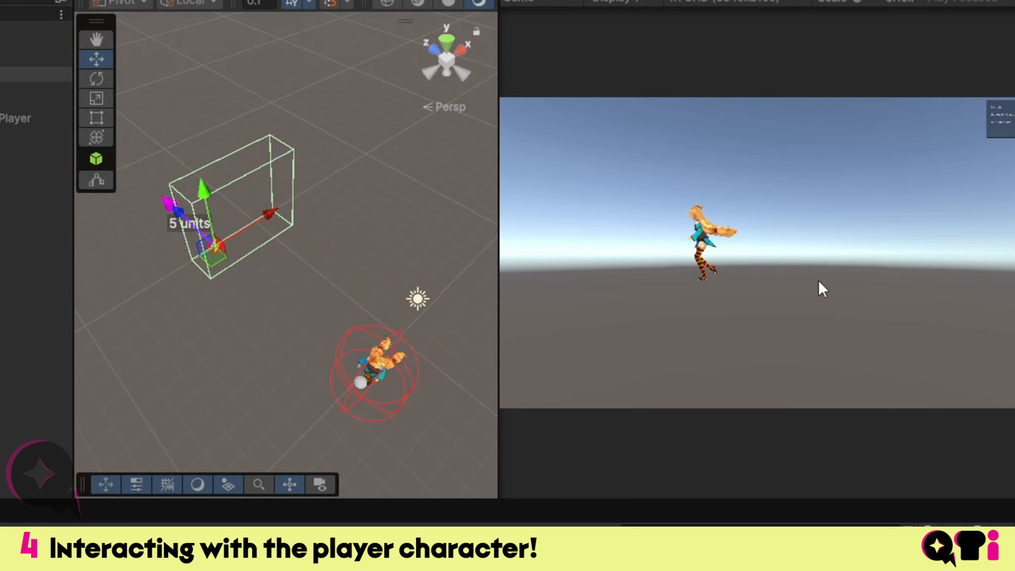
key(a)
key(w)
key(w)
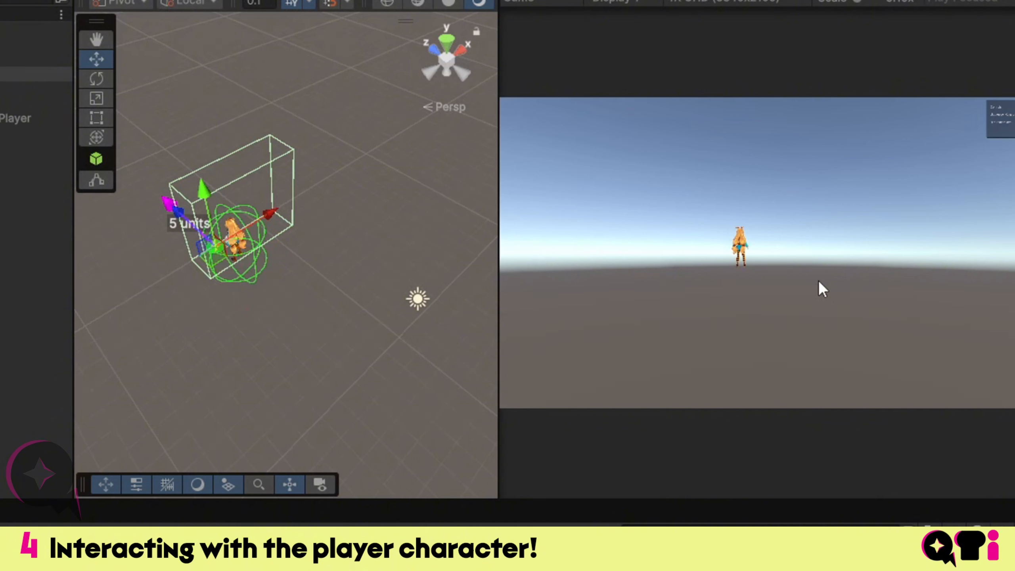
Fire the Input Trigger with the player inside the volume and follow the launched Sphere in the Scene view
scroll(348, 222, down, 6)
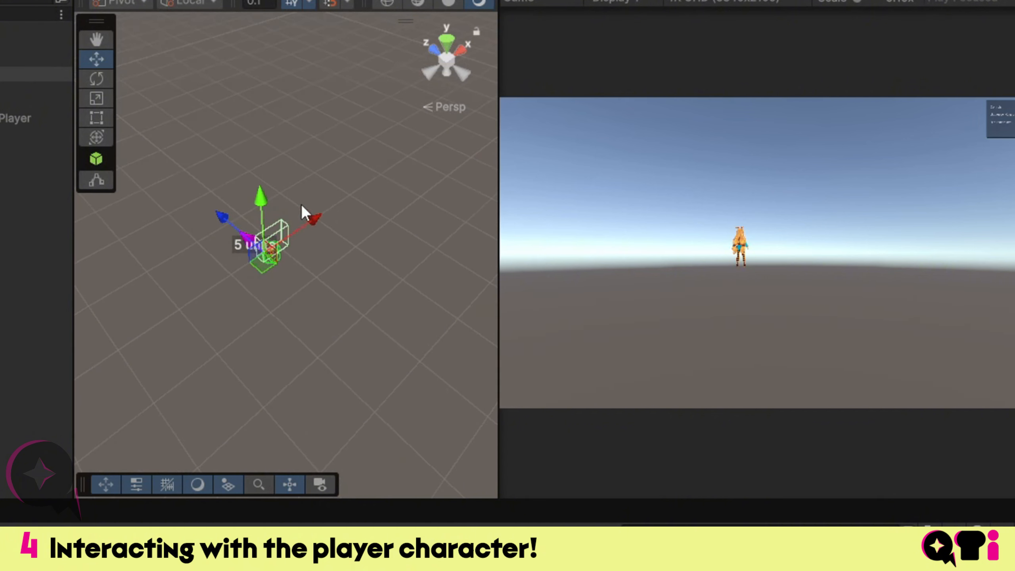
right_drag(301, 203, 385, 238)
middle_drag(385, 237, 390, 284)
scroll(389, 283, up, 2)
middle_drag(330, 251, 398, 266)
scroll(399, 267, up, 3)
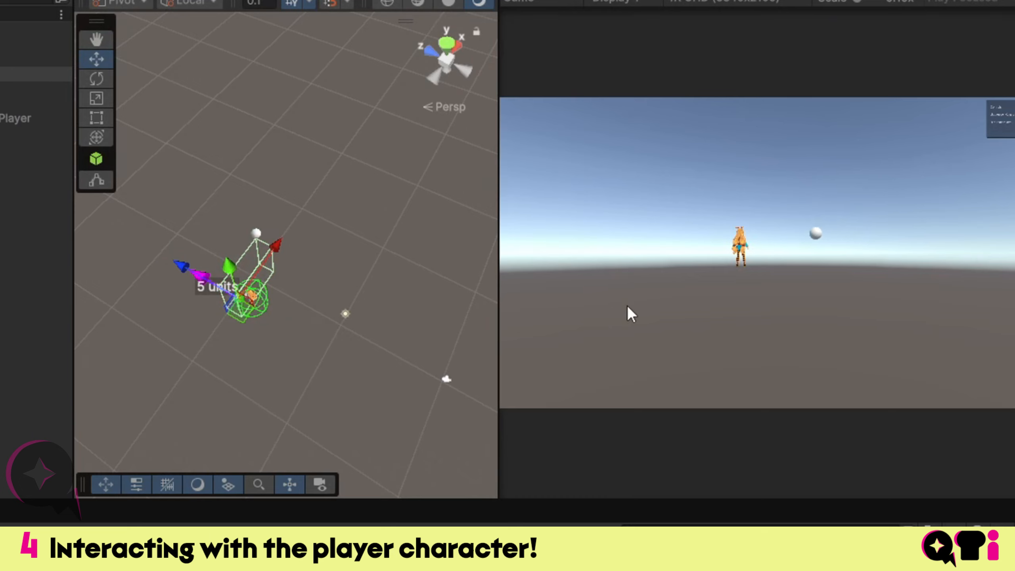
right_drag(459, 224, 149, 104)
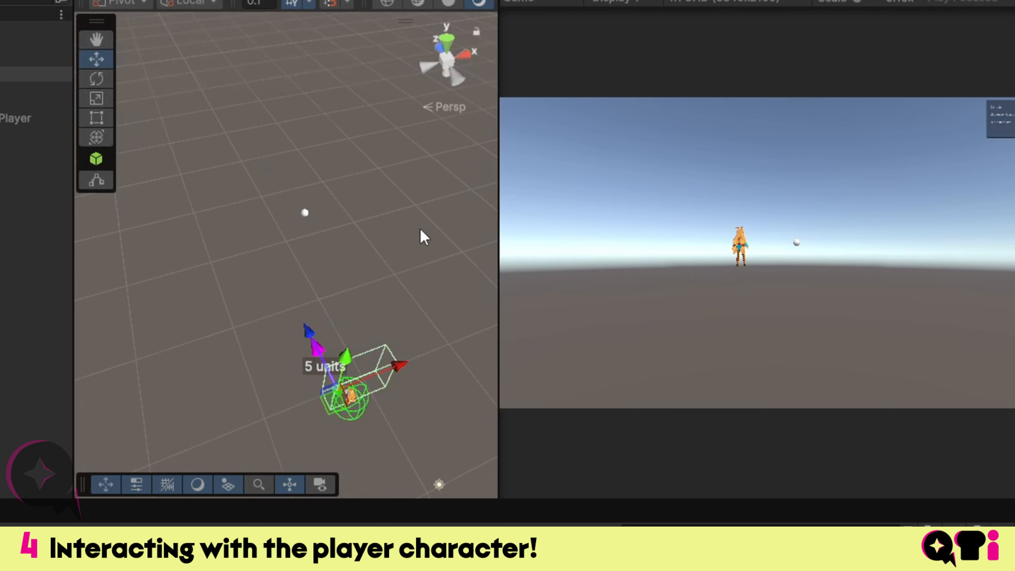
middle_drag(420, 228, 309, 114)
middle_drag(358, 168, 432, 265)
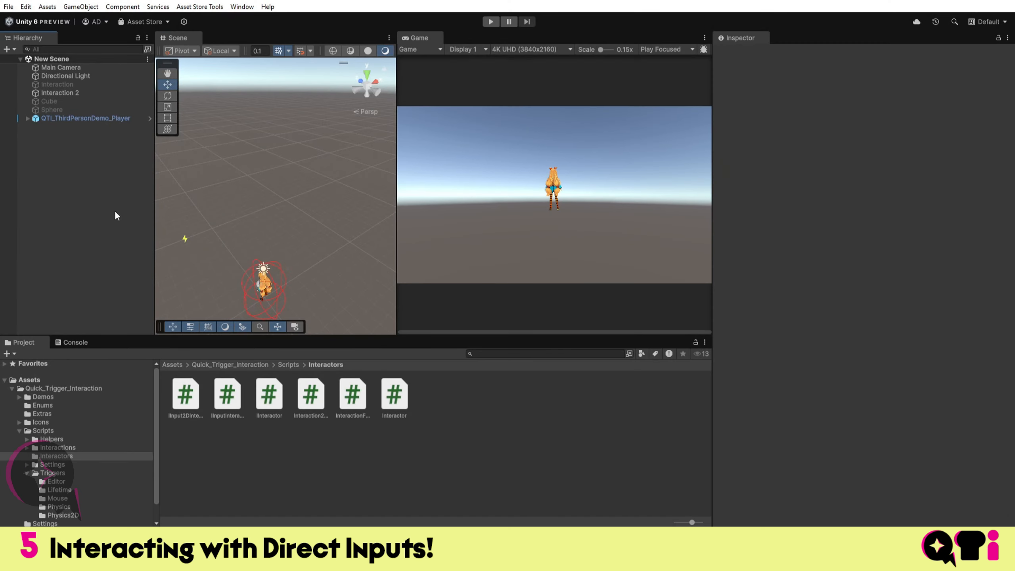
Replace Interaction 2's Input Trigger with a Key Trigger
middle_drag(328, 209, 295, 211)
scroll(321, 187, down, 3)
scroll(296, 212, up, 2)
scroll(297, 212, down, 3)
right_drag(299, 227, 297, 222)
scroll(293, 218, up, 3)
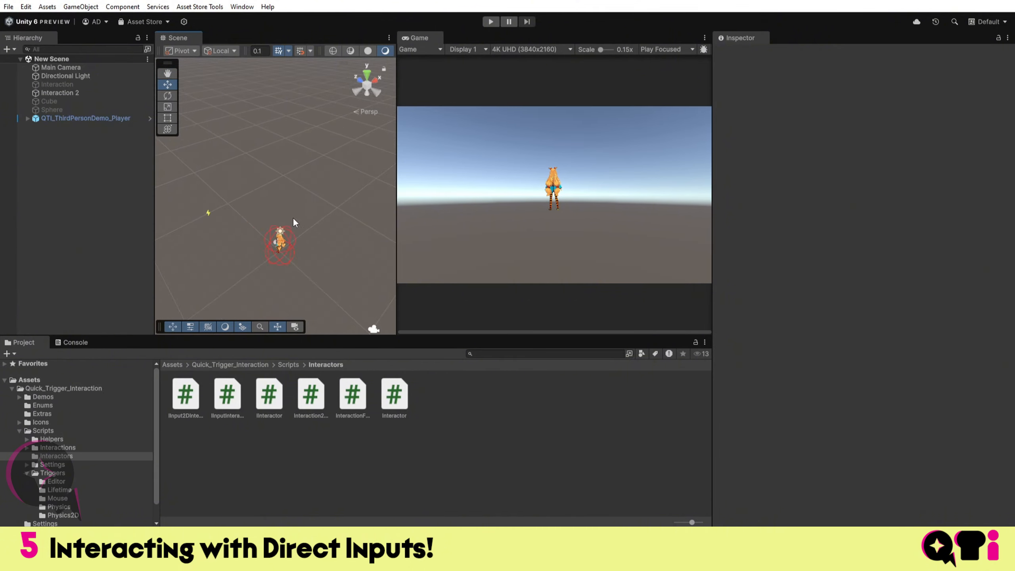
click(58, 93)
middle_drag(230, 170, 273, 143)
scroll(301, 175, up, 2)
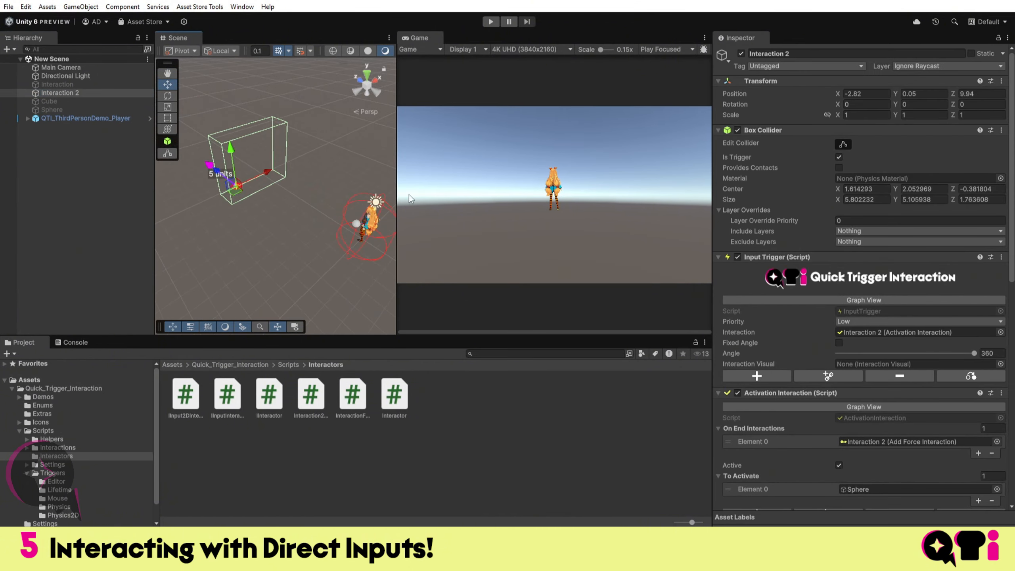
scroll(825, 244, down, 3)
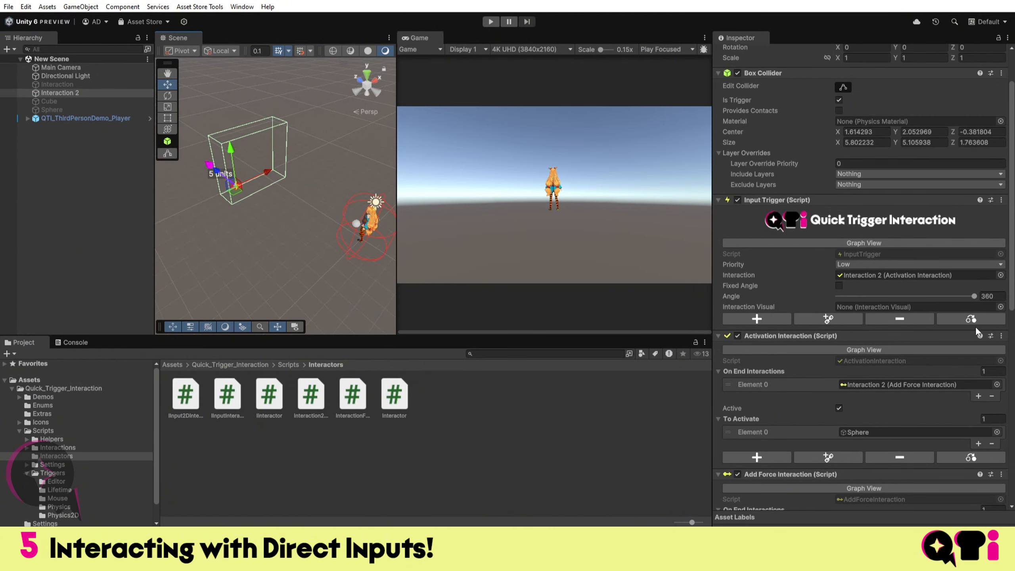
click(961, 319)
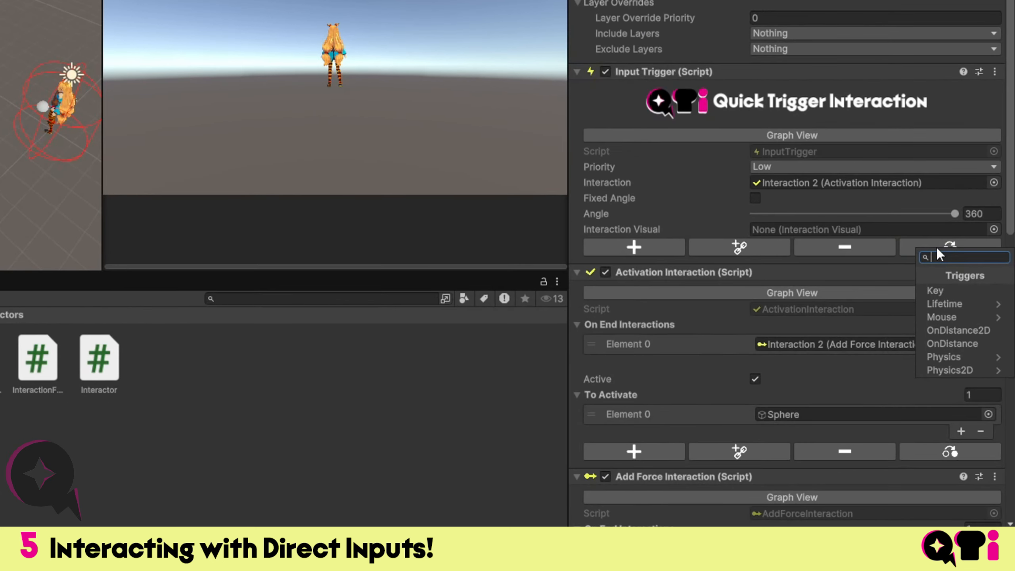
click(939, 290)
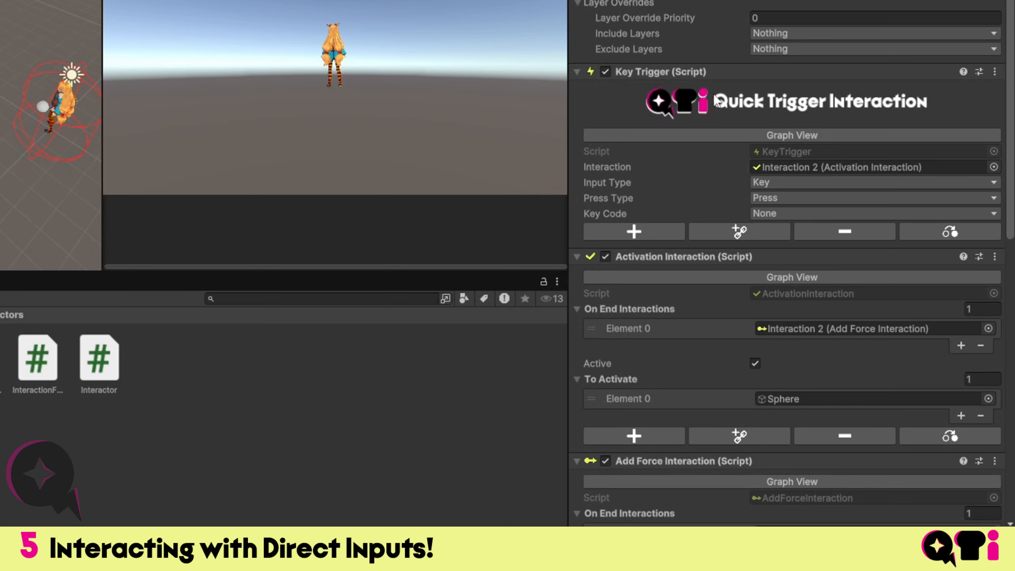
Review the Key Trigger's Press Type options and set its Key Code to Space
scroll(773, 181, up, 4)
scroll(772, 186, down, 6)
click(795, 156)
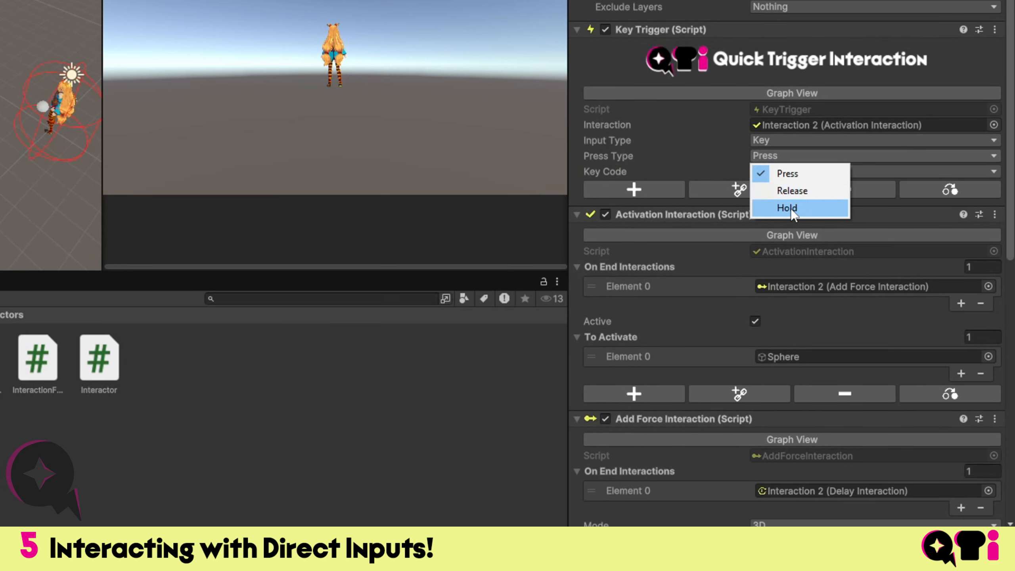
click(712, 158)
click(783, 171)
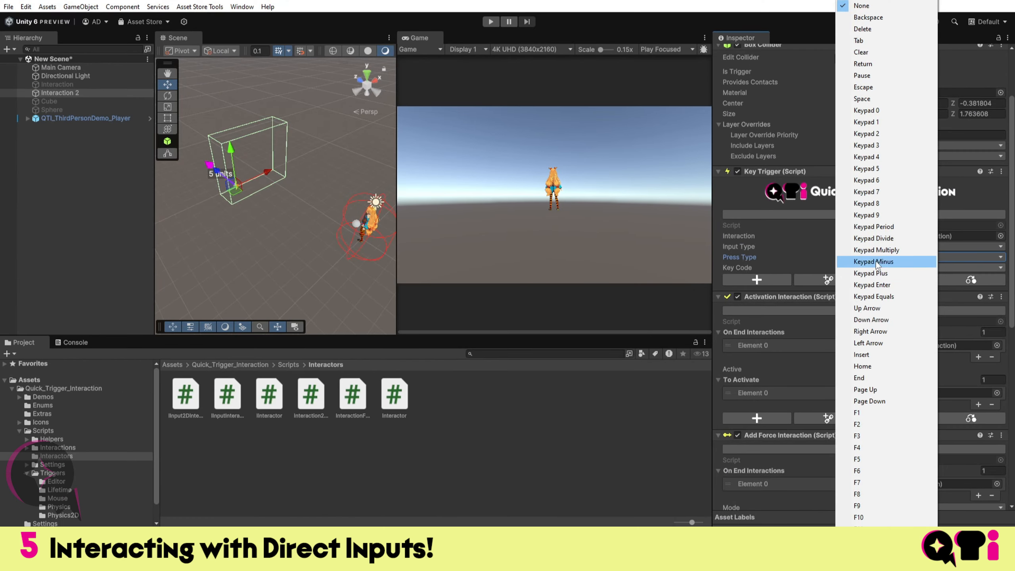
click(863, 99)
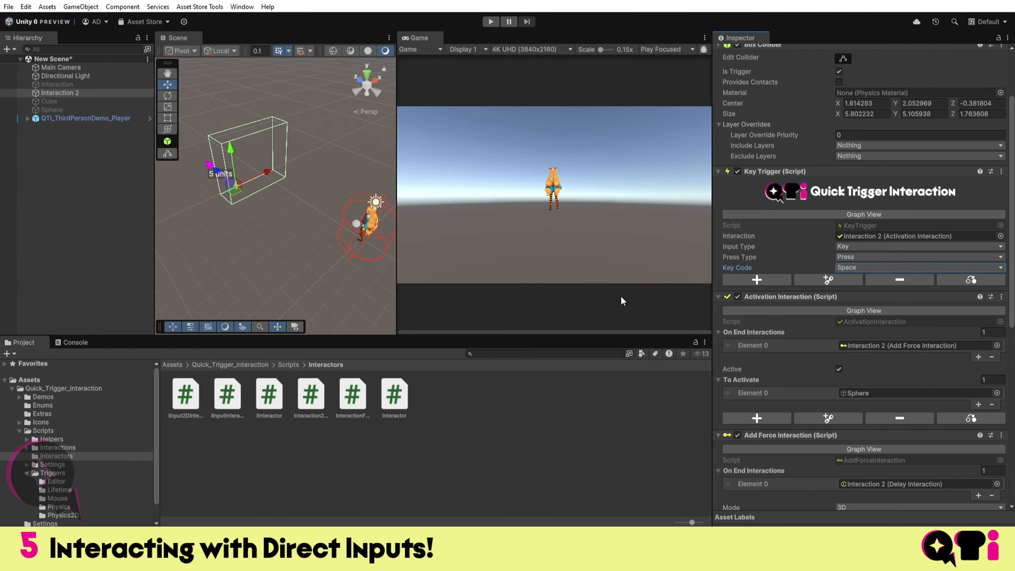
Delete the QTI_ThirdPersonDemo_Player object from the scene and save the scene
click(105, 118)
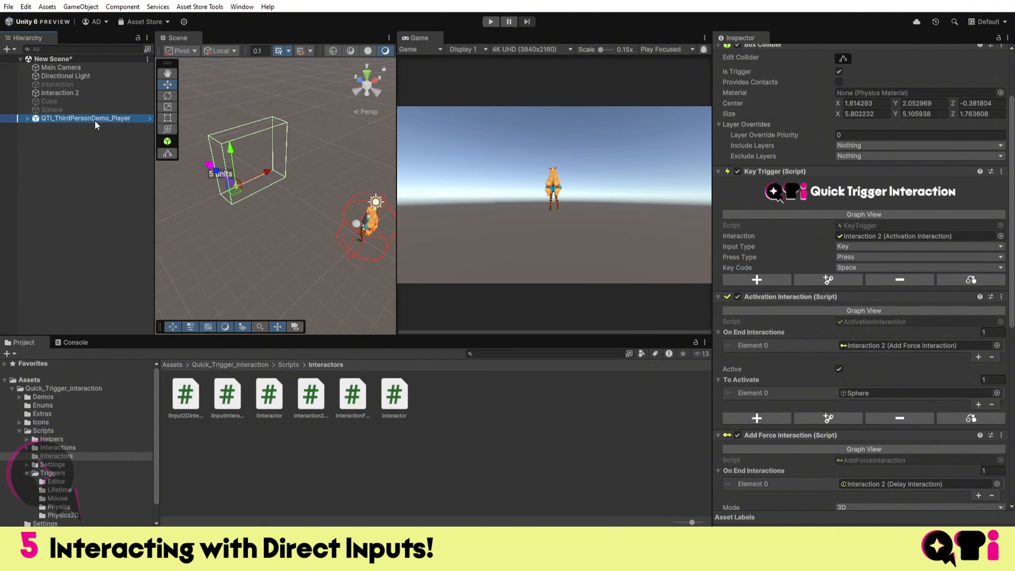
click(120, 133)
click(103, 118)
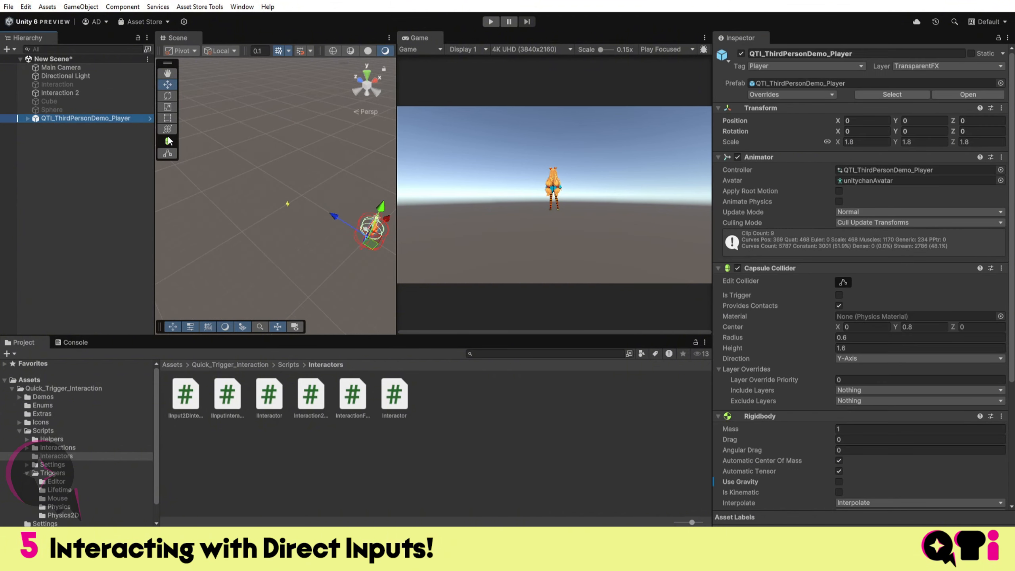
key(Delete)
key(ctrl+s)
Run the scene with Interaction 2 selected, fire its Key Trigger with Space to launch the Sphere, and stop the run
click(91, 95)
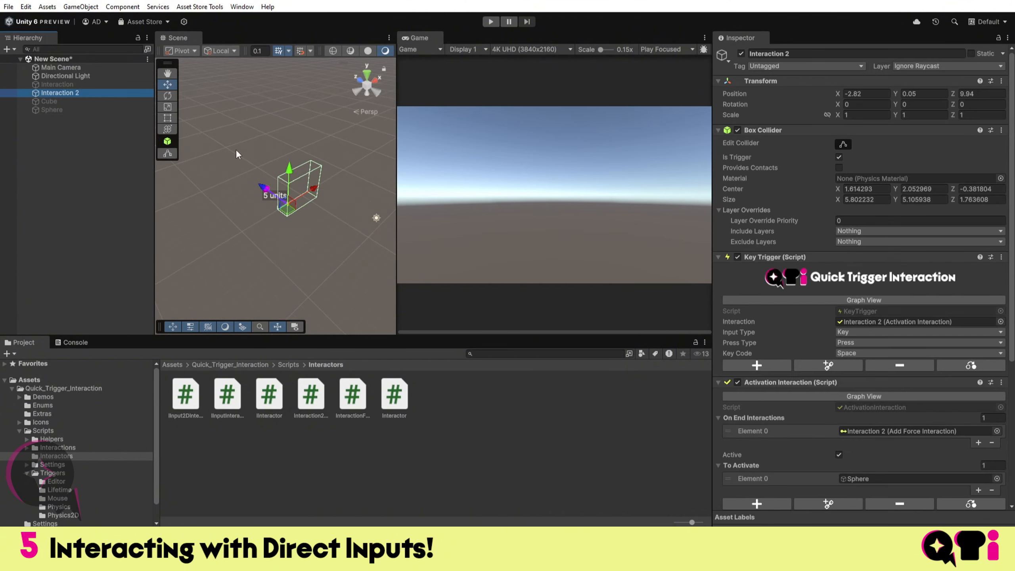
click(491, 21)
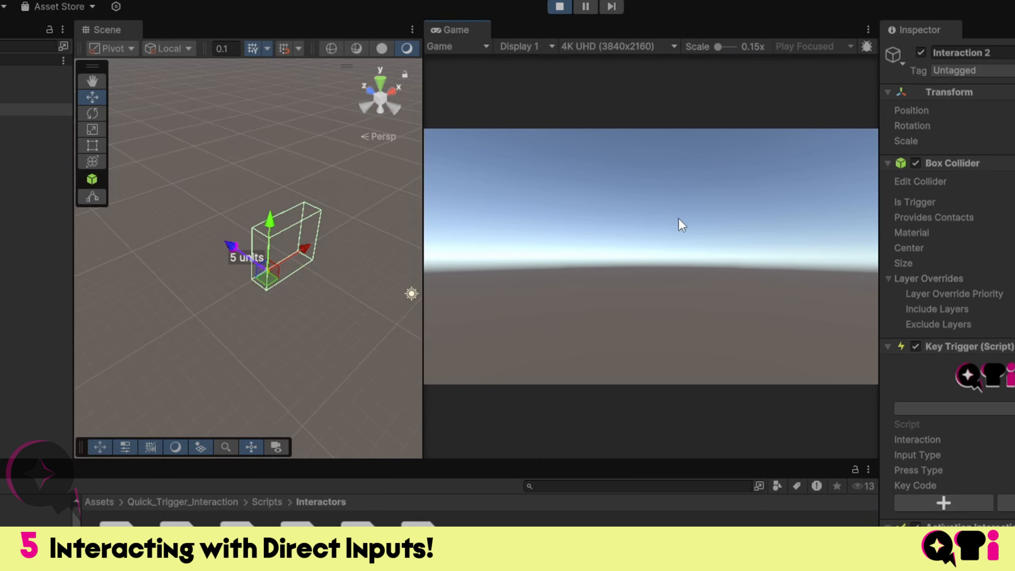
key(space)
key(space)
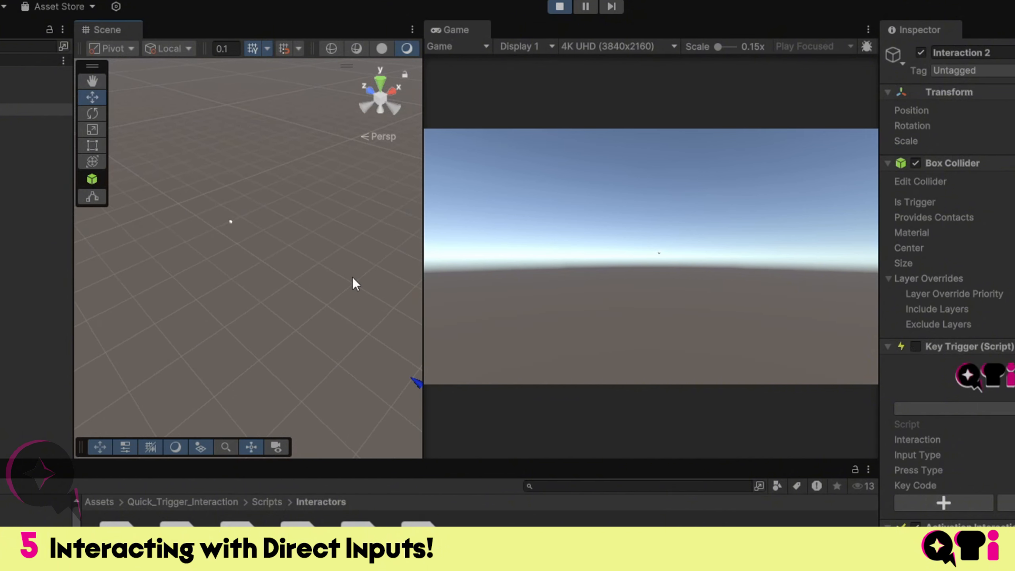
click(560, 6)
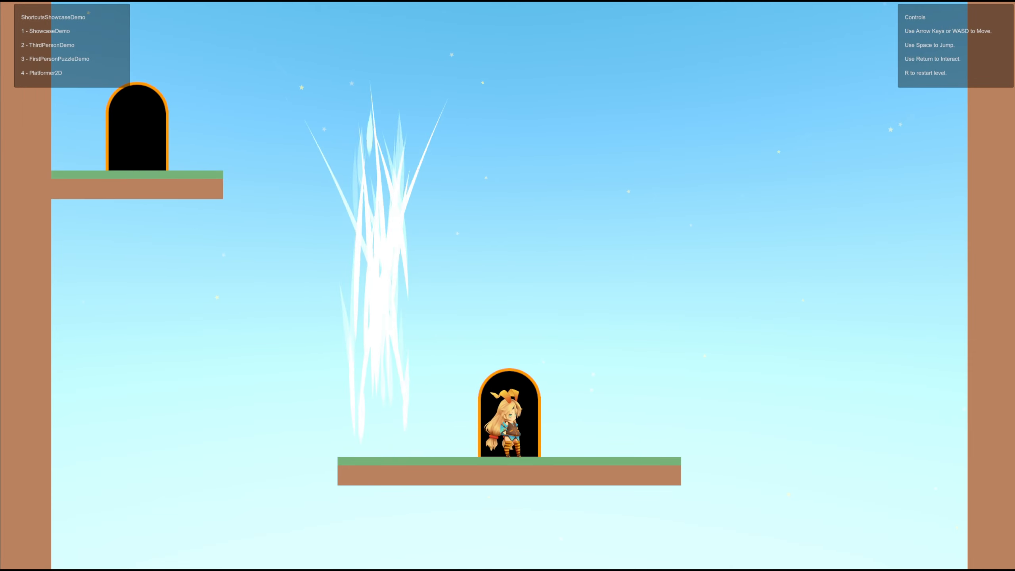
key(Left)
key(space)
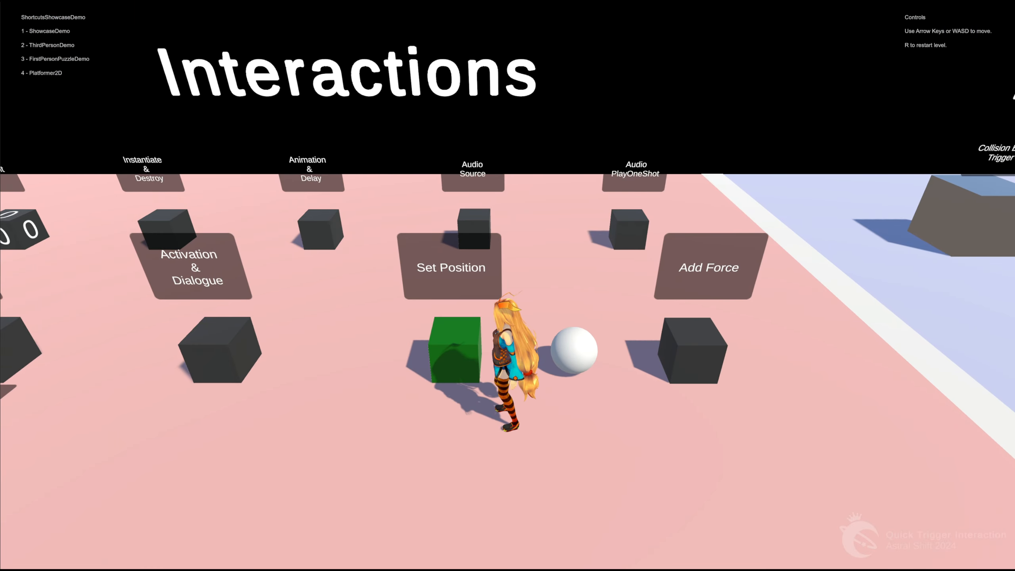
key(Right)
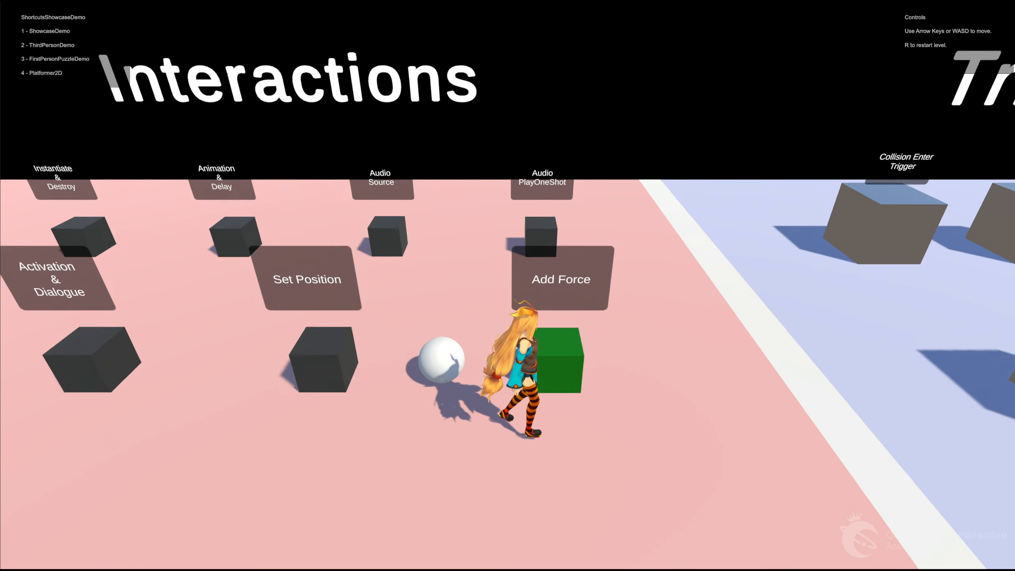
key(Left)
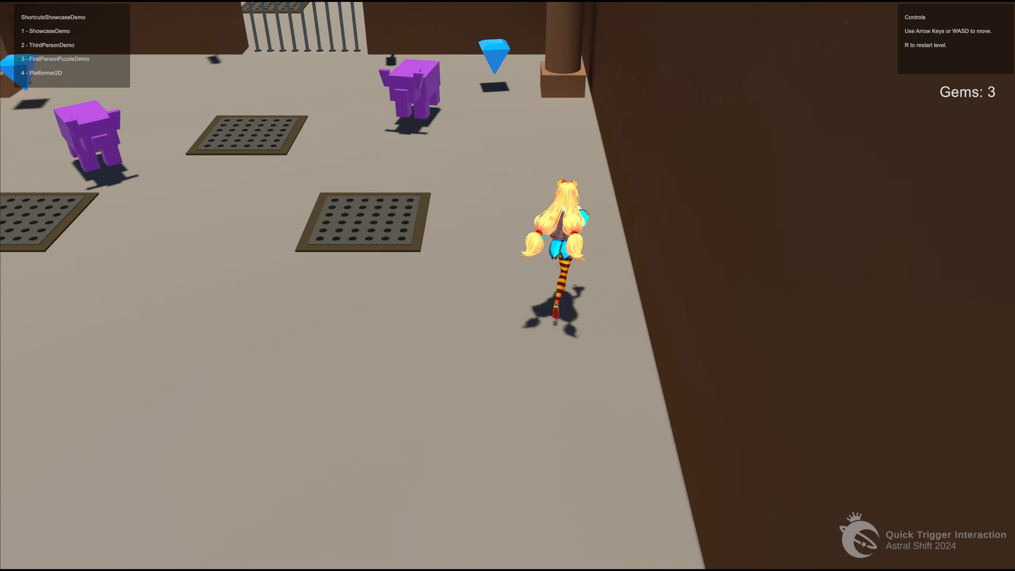
key(Up)
key(Left)
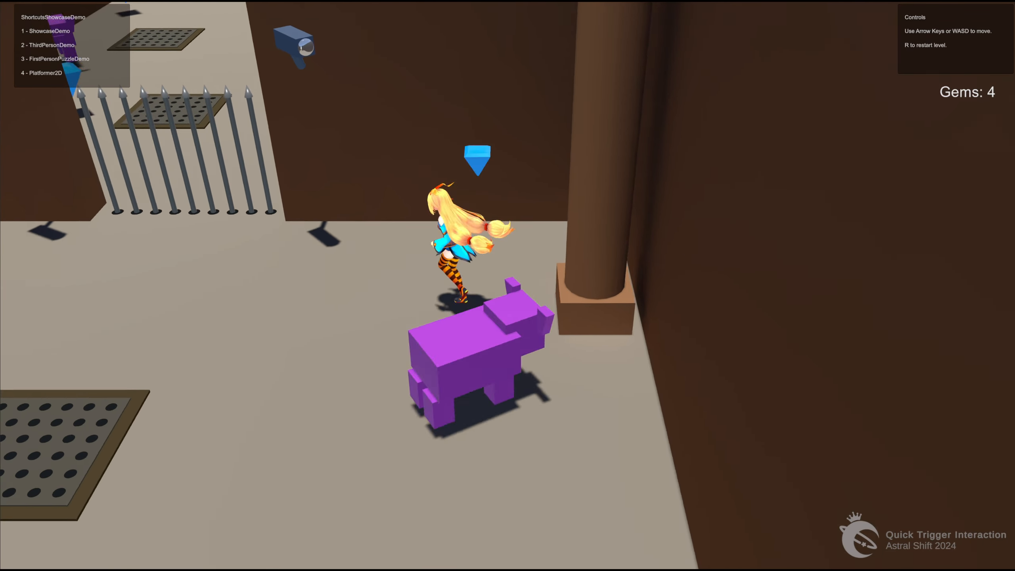
key(Down)
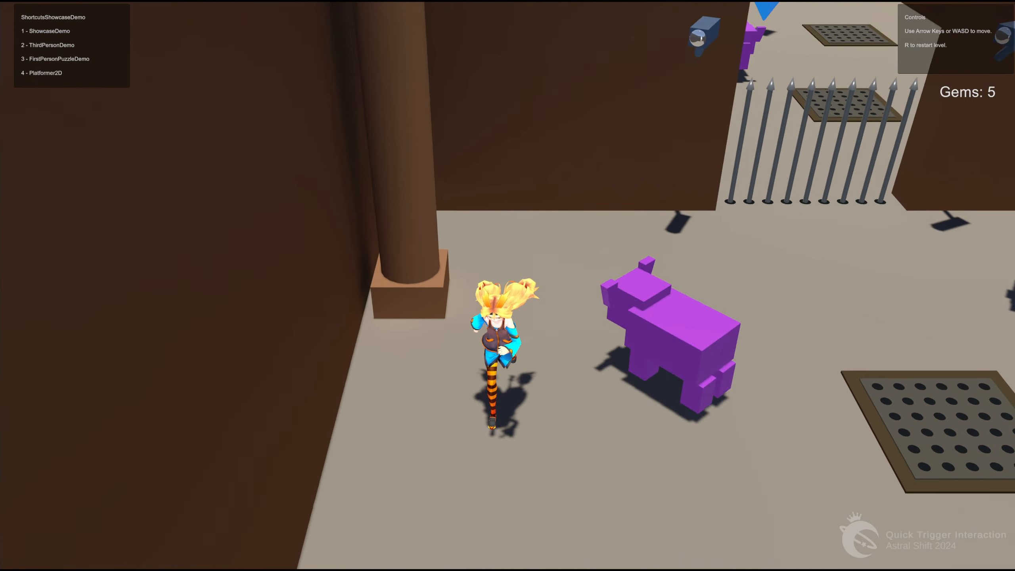
key(Right)
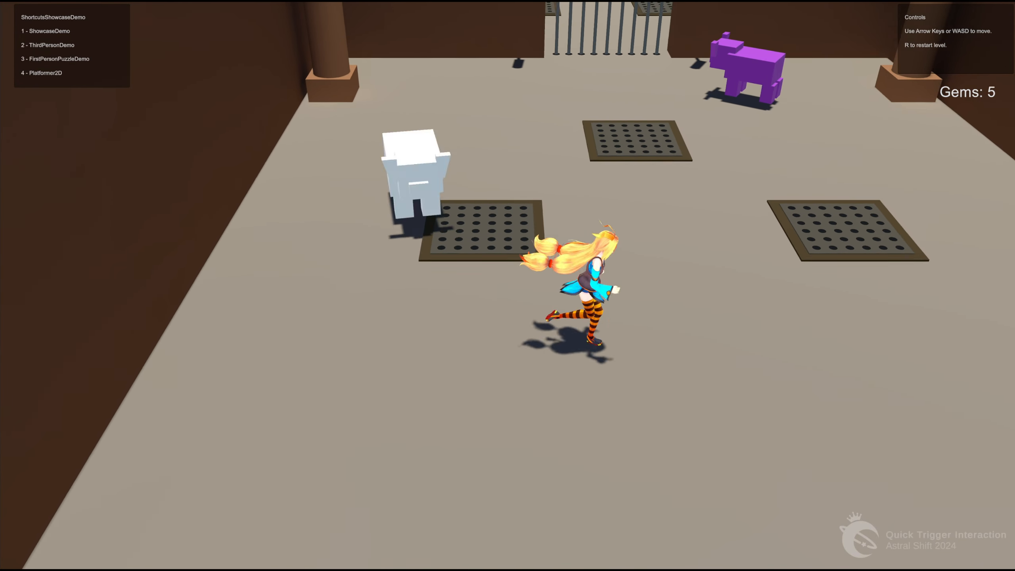
key(3)
click(509, 286)
key(a)
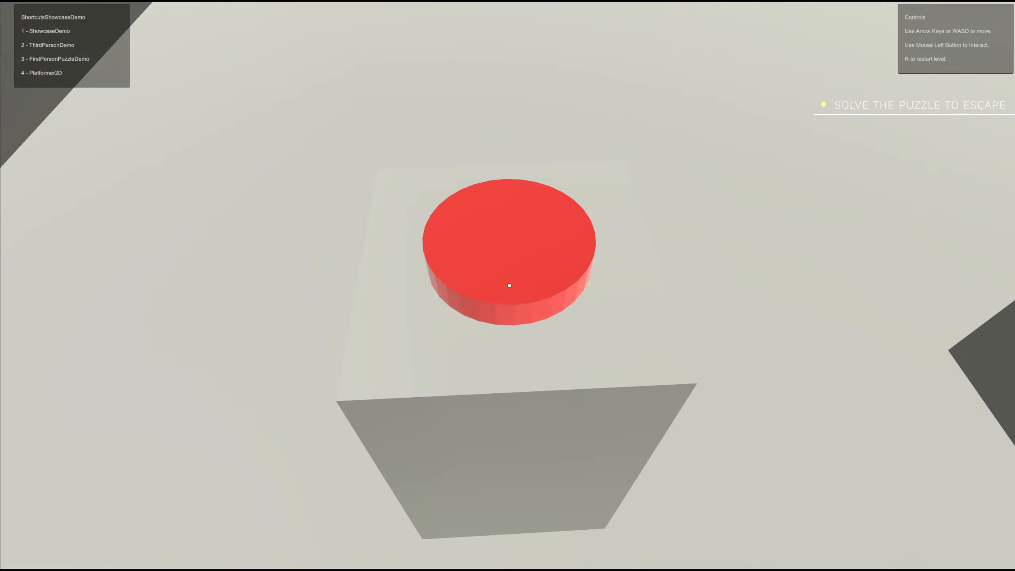
click(509, 285)
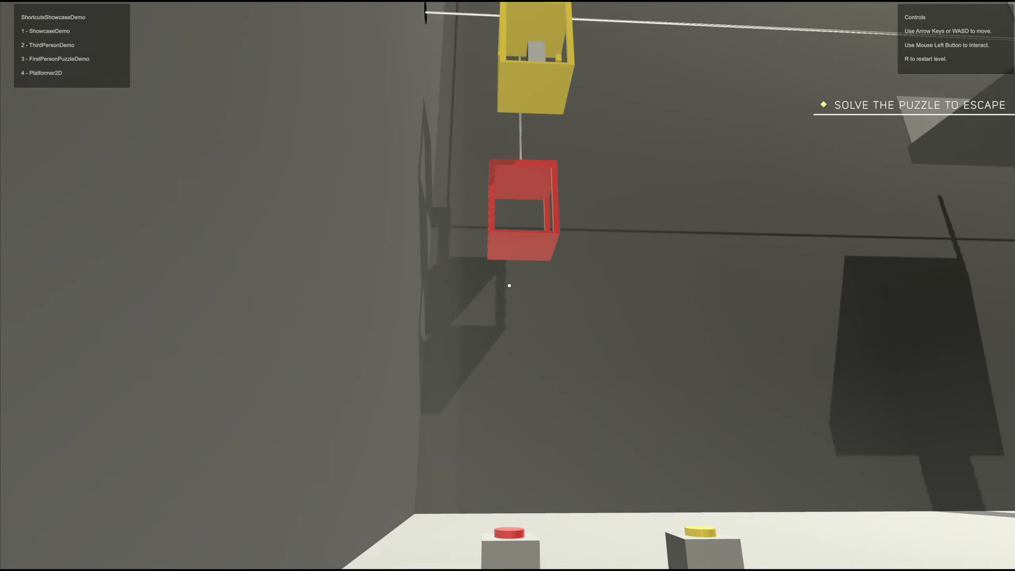
key(w)
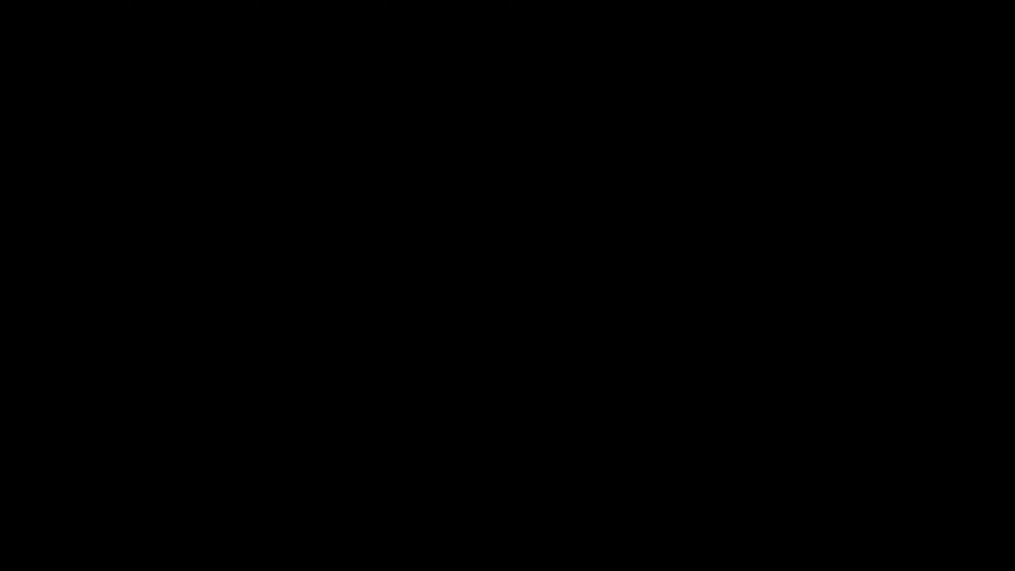